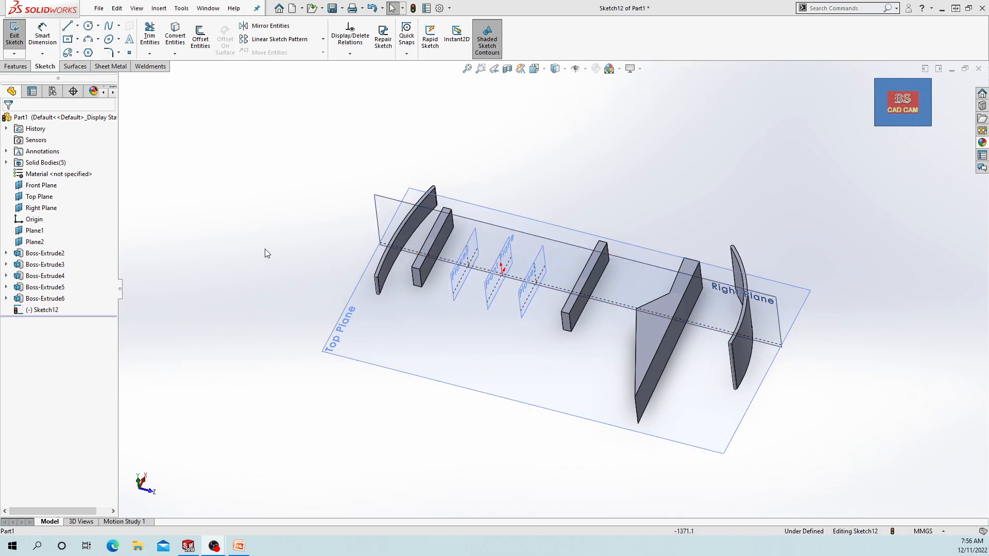
Examine the existing solid bodies and the reference planes arranged along the part
scroll(456, 281, "down", 3)
left_click(465, 272)
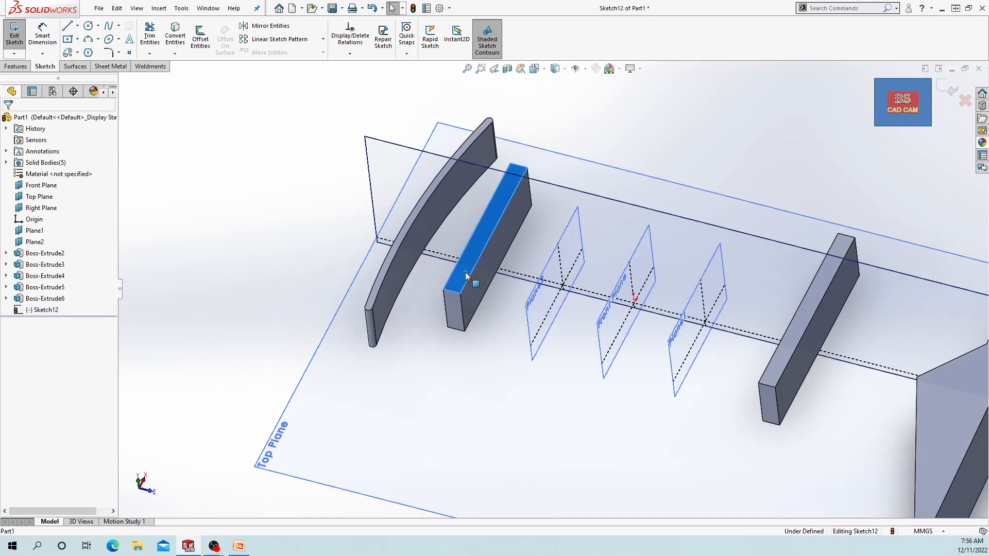
left_click(395, 291)
scroll(393, 307, "up", 5)
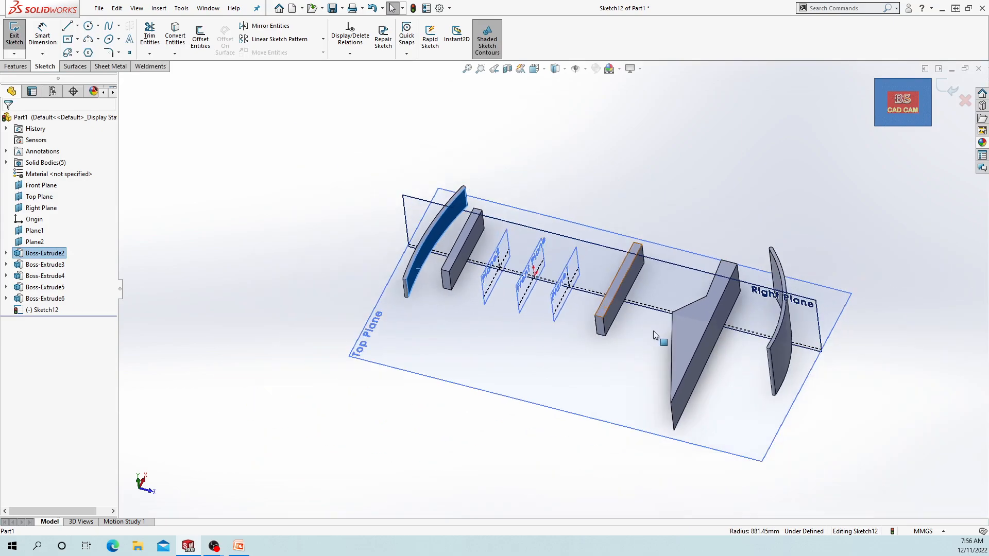
scroll(651, 329, "down", 3)
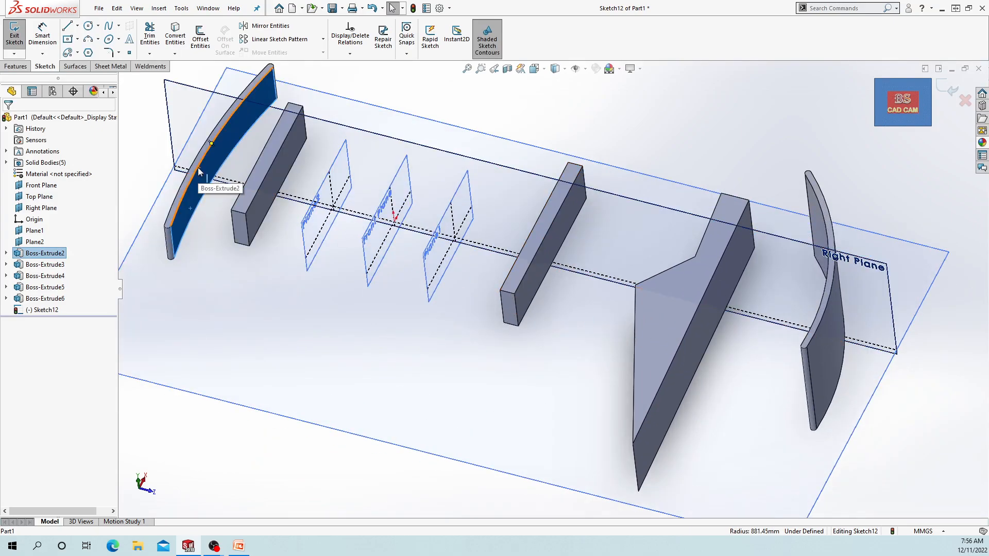
left_click(672, 110)
scroll(497, 302, "up", 5)
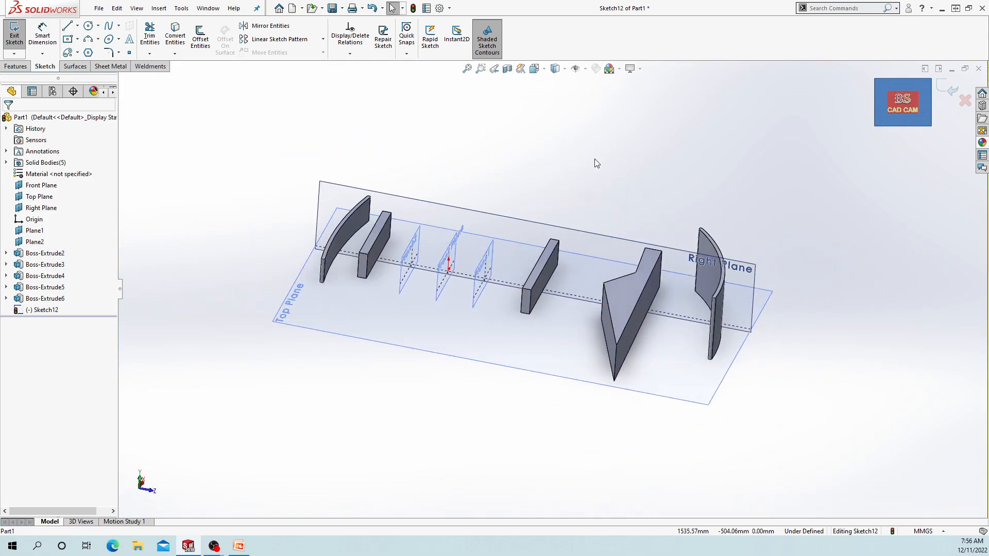
middle_click_drag(594, 164, 588, 199)
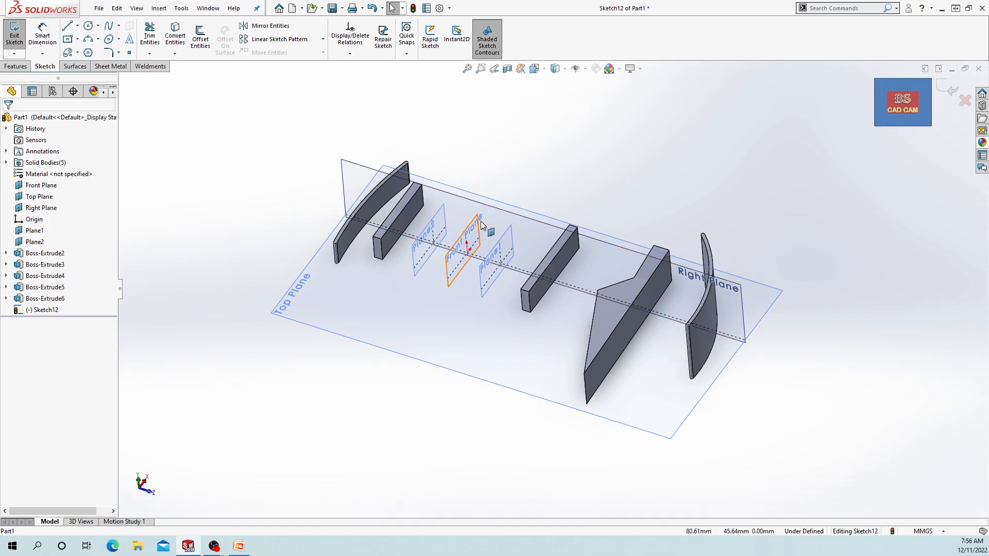
Exit the open sketch and start a new sketch on the Front Plane
left_click(947, 89)
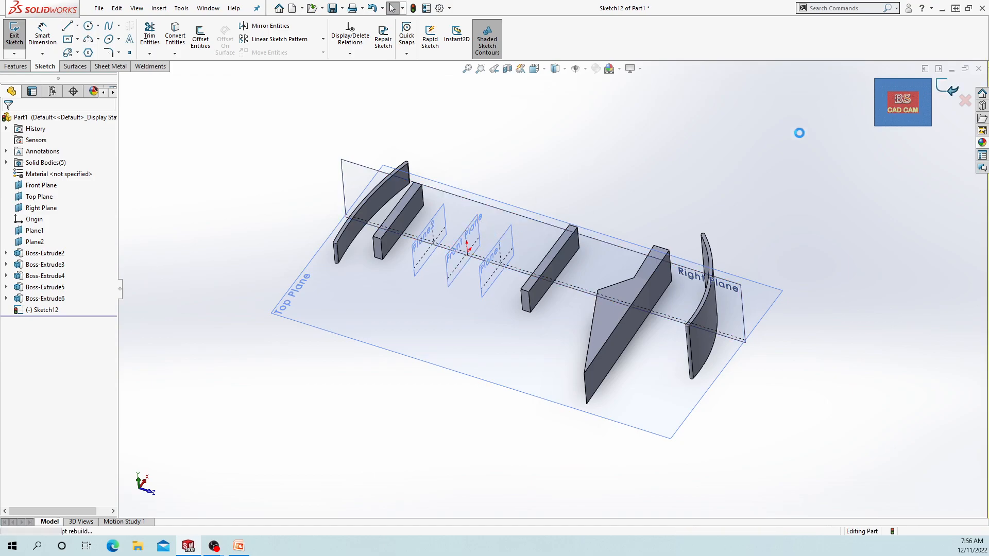
left_click(465, 236)
left_click(508, 201)
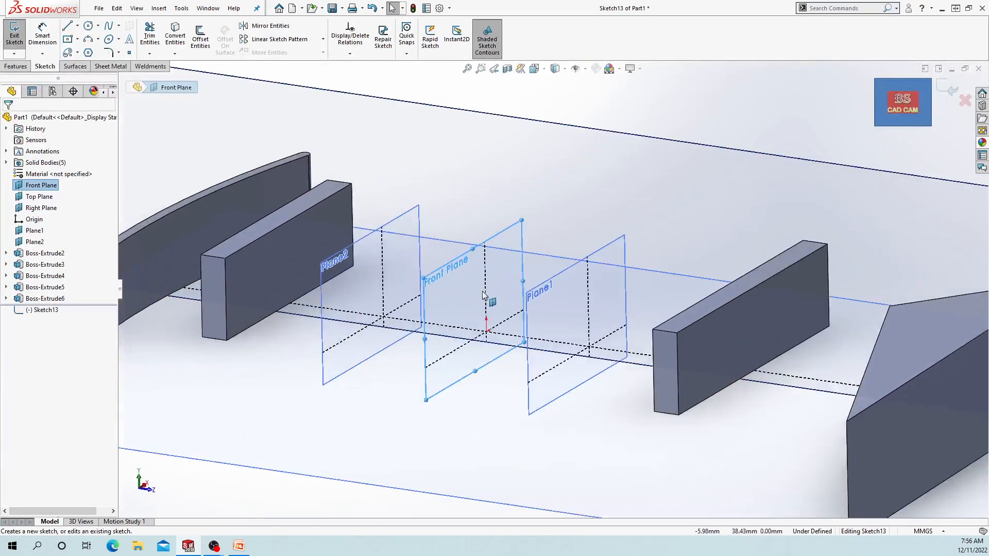
Sketch a center rectangle about 183 mm by 54 mm above the origin on the Front Plane
left_click(71, 41)
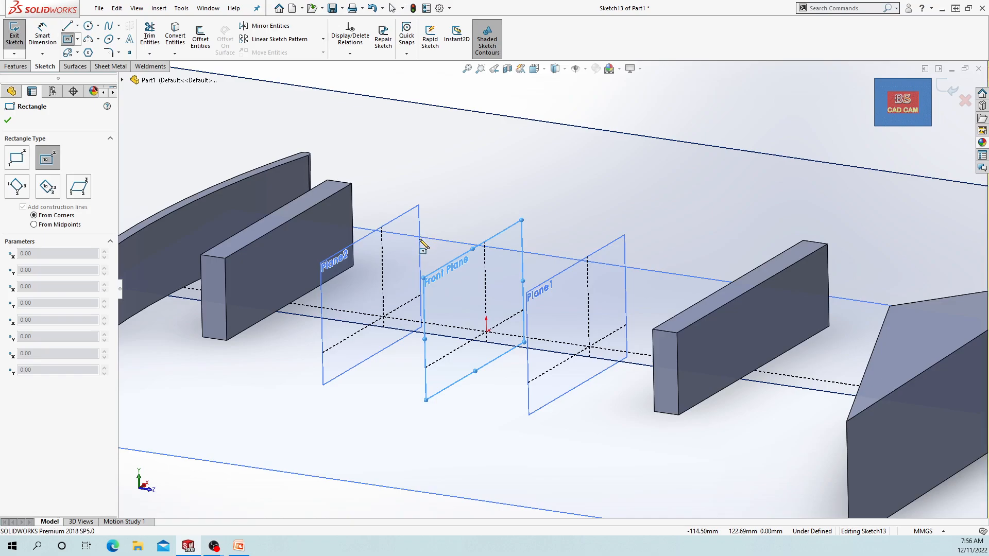
left_click(535, 241)
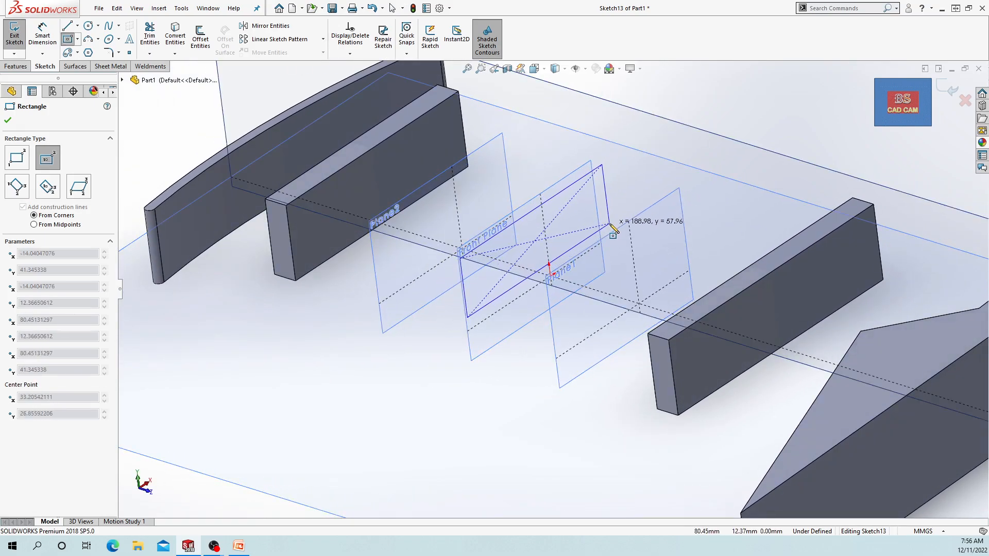
left_click(607, 222)
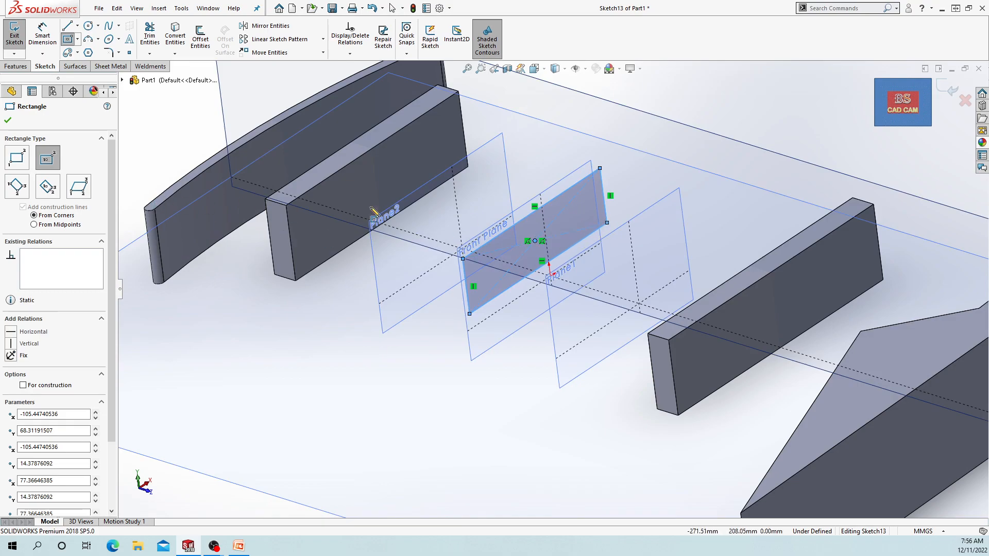
scroll(586, 273, "up", 2)
middle_click_drag(585, 273, 579, 253)
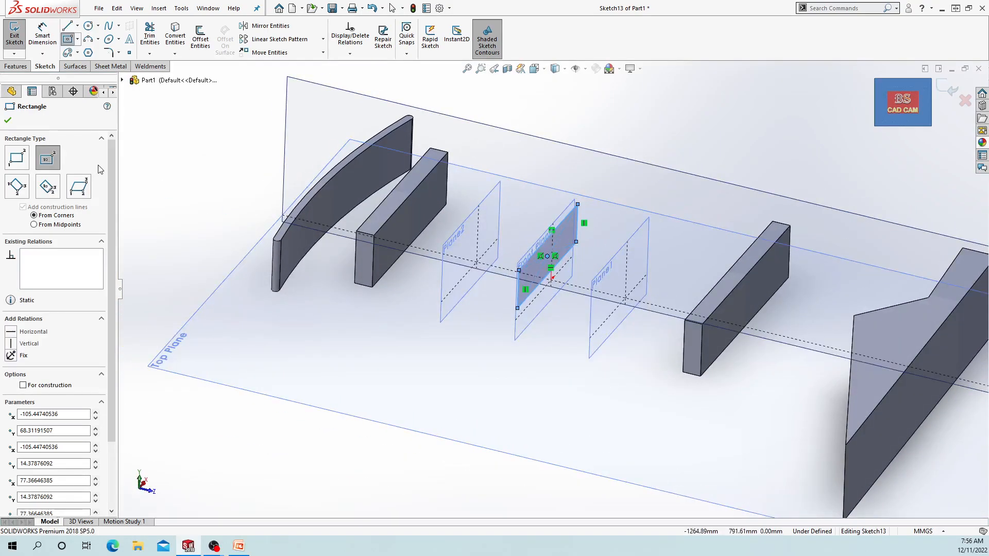
left_click(7, 120)
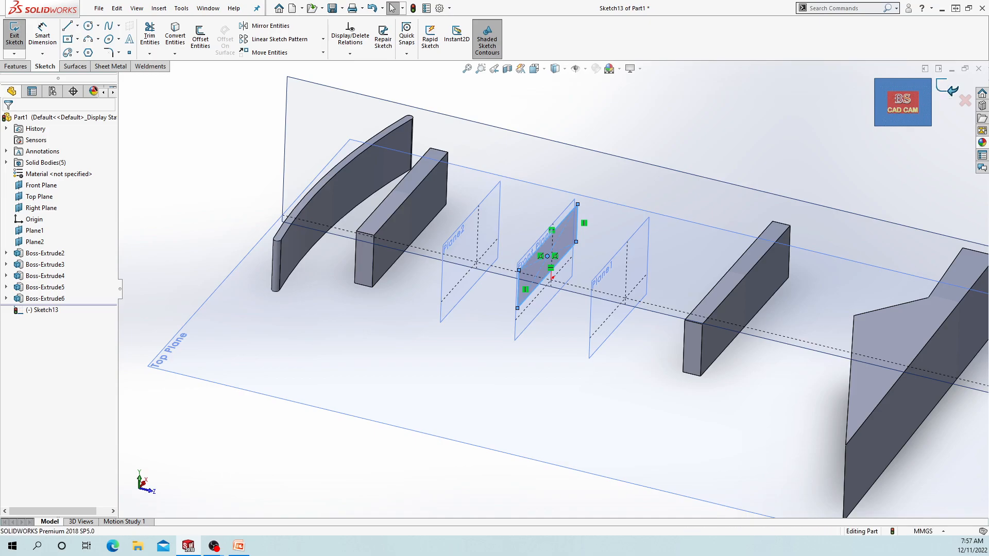
Exit the rectangle sketch and start a Blind boss extrusion of it
left_click(947, 92)
left_click(19, 36)
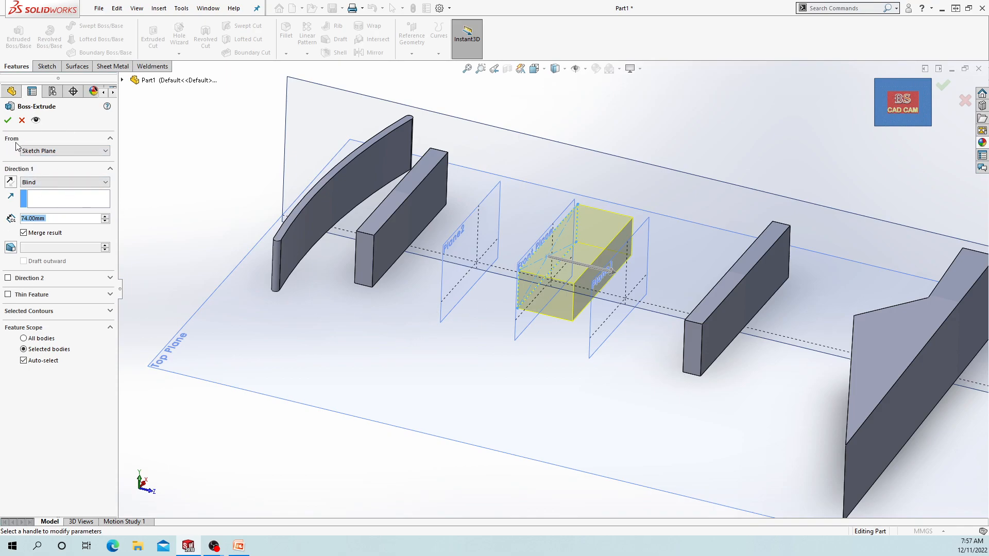
scroll(524, 224, "up", 3)
middle_click_drag(648, 283, 650, 292)
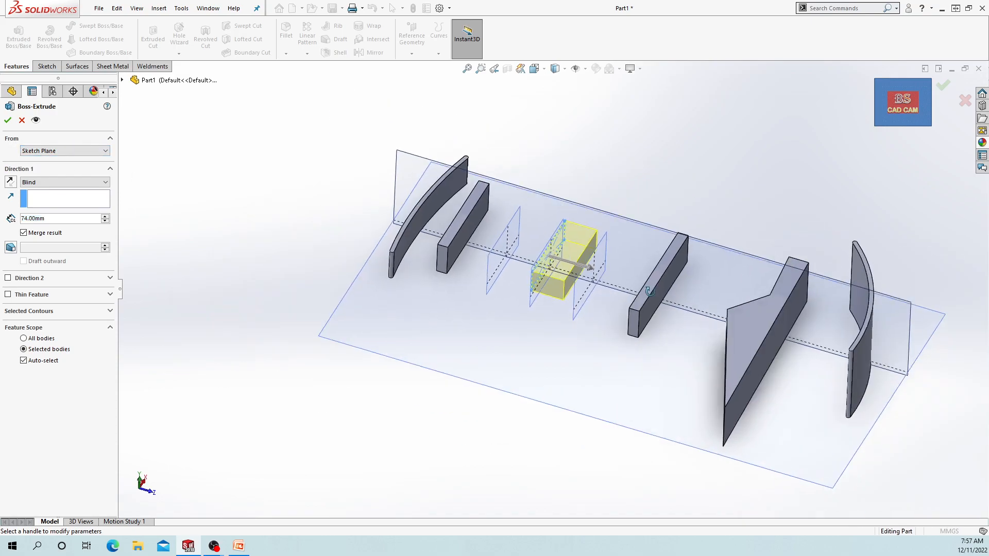
scroll(581, 301, "down", 4)
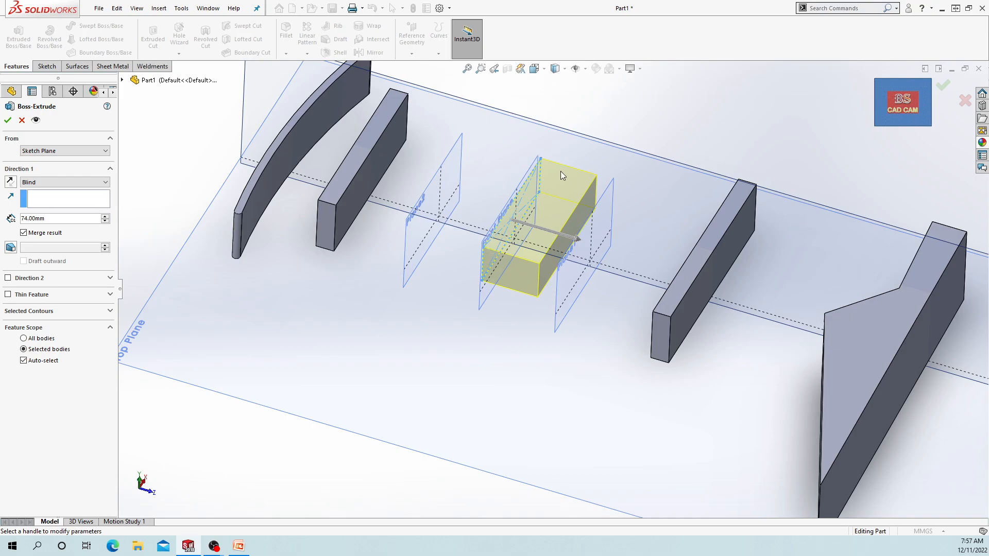
Set the extrusion's start condition to Surface/Face/Plane and use Plane2 as the starting plane
left_click(75, 150)
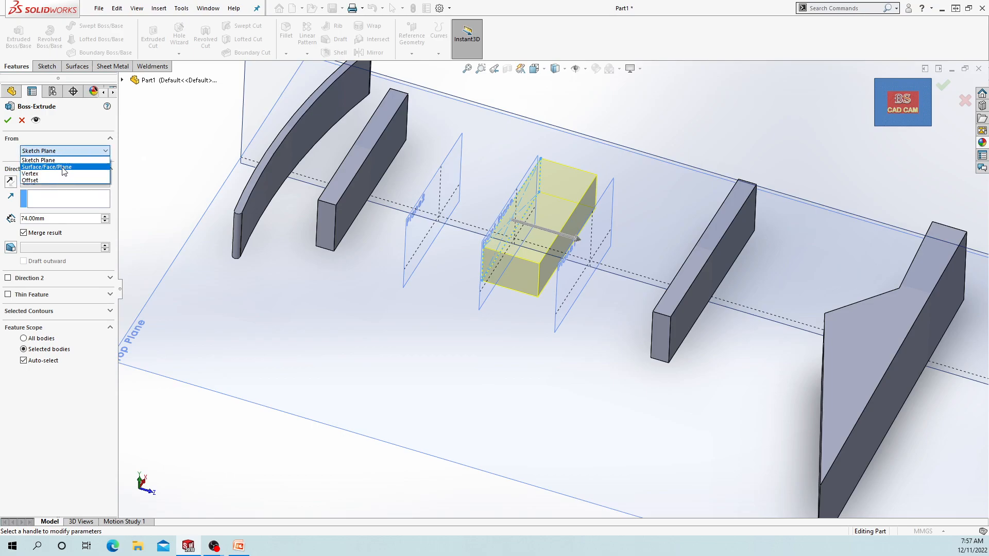
left_click(63, 167)
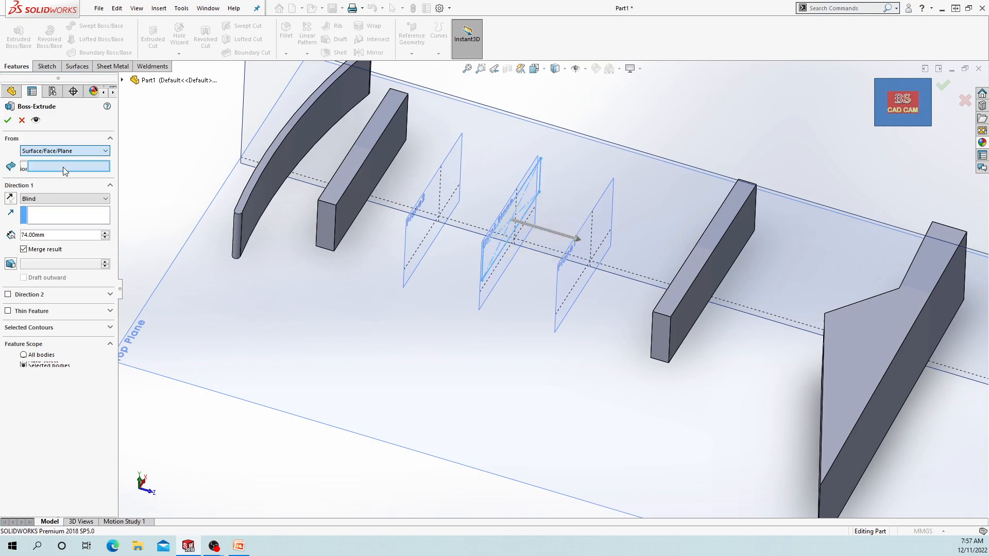
left_click(460, 162)
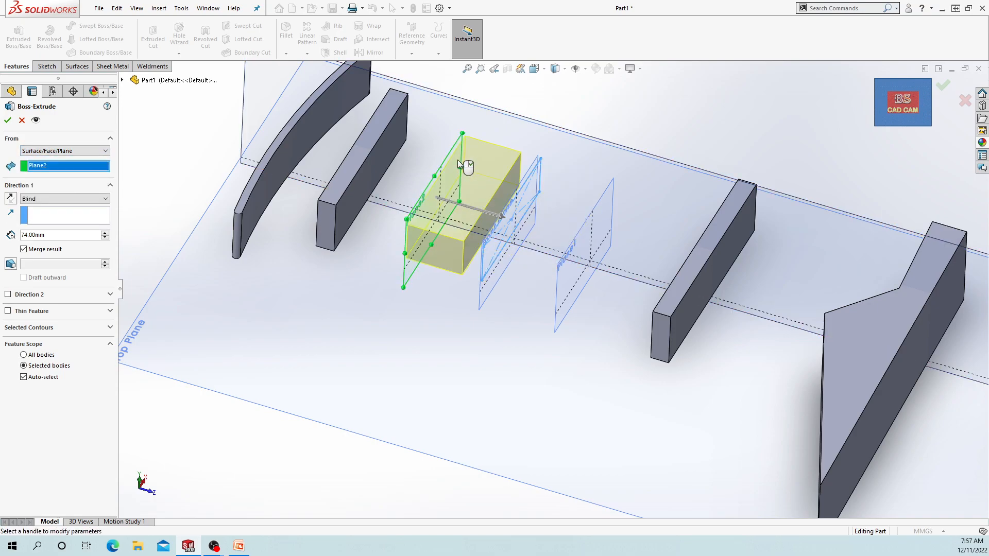
Replace Plane2 as the extrusion start with the flat block face that faces Plane2
right_click(49, 165)
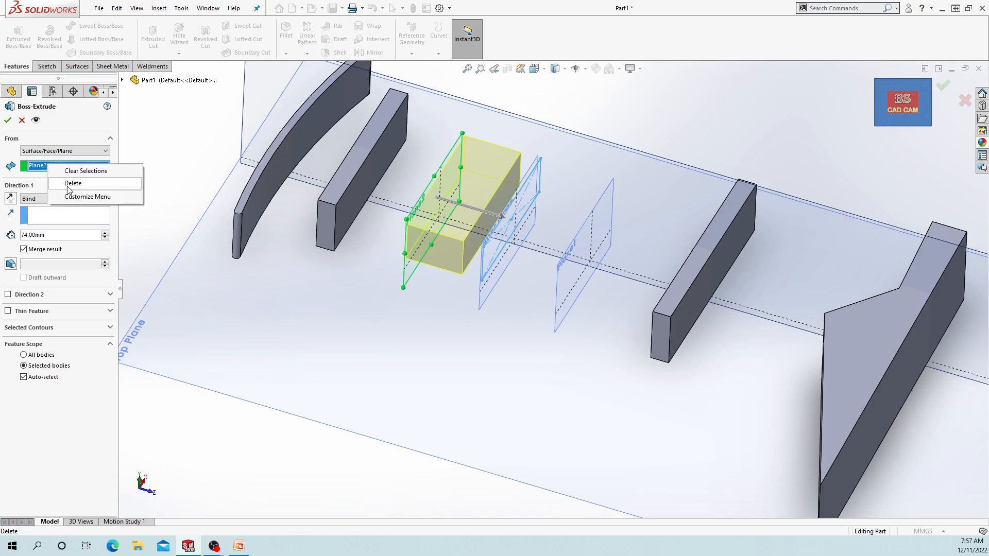
left_click(68, 188)
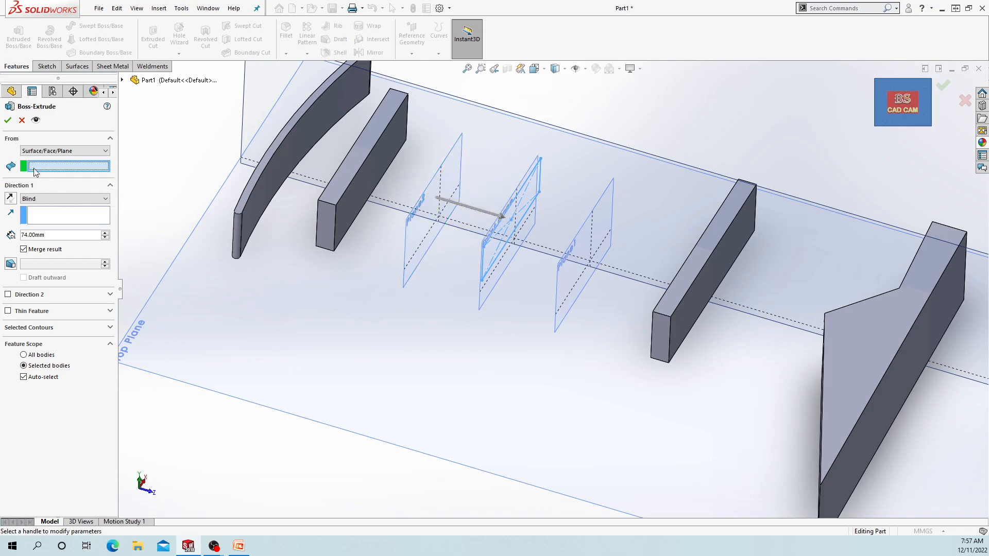
left_click(379, 166)
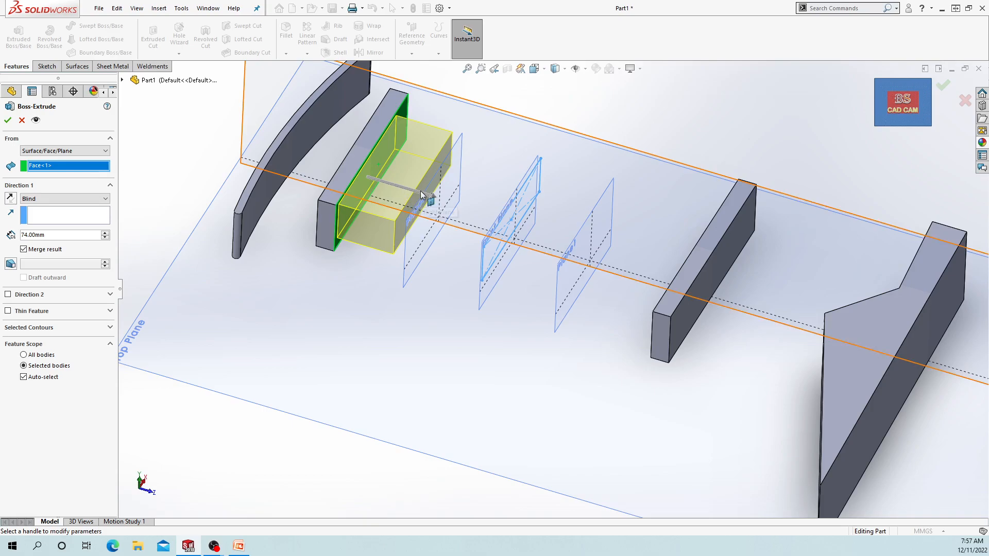
Keep the Surface/Face/Plane start condition and start the extrusion from the inner curved face of the arc-shaped plate nearest Plane2
left_click(66, 151)
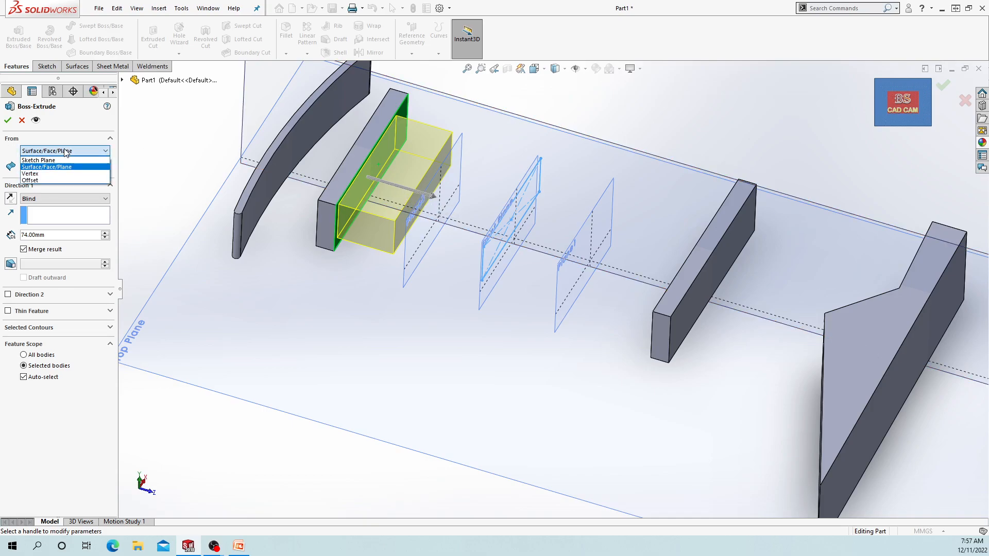
left_click(56, 166)
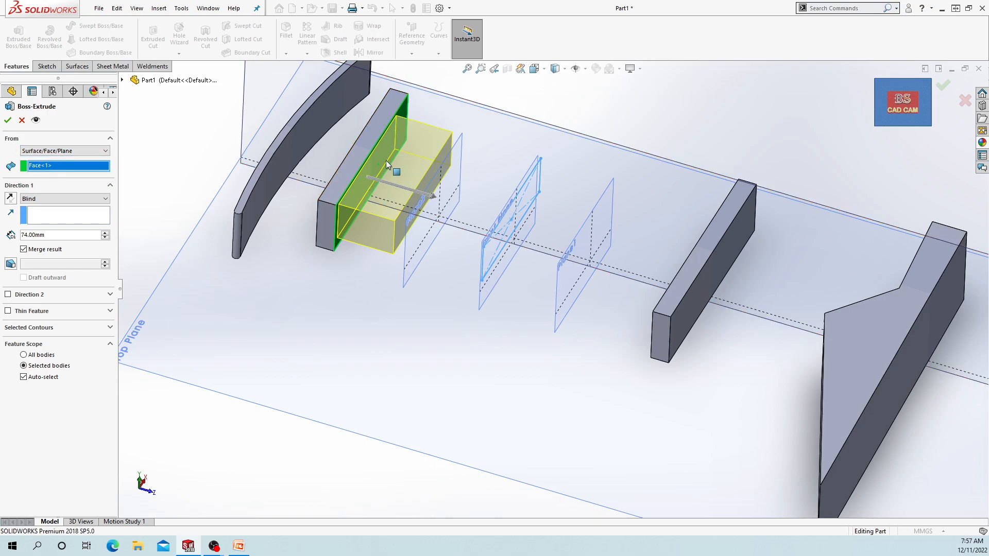
left_click(301, 142)
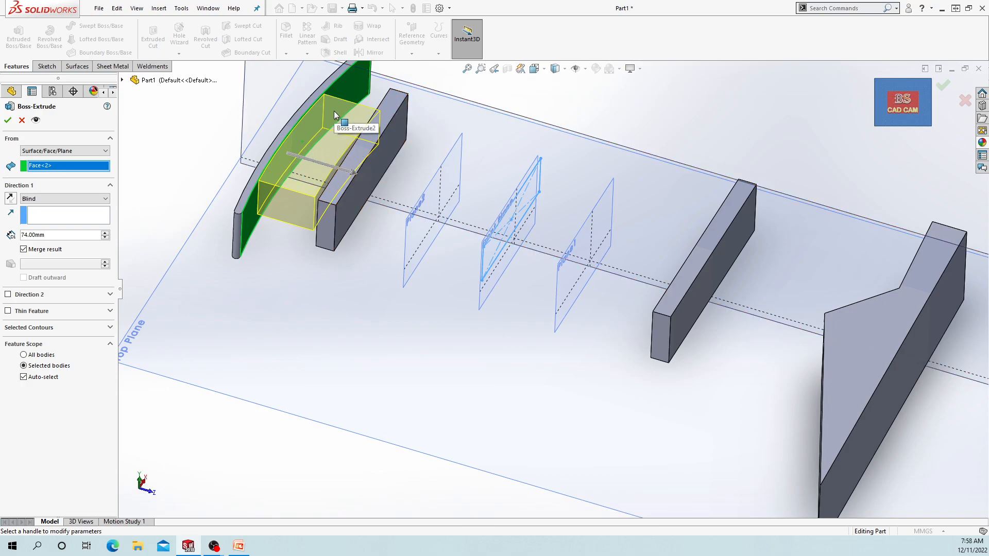
scroll(359, 125, "down", 1)
scroll(346, 189, "up", 2)
middle_click_drag(344, 191, 399, 216)
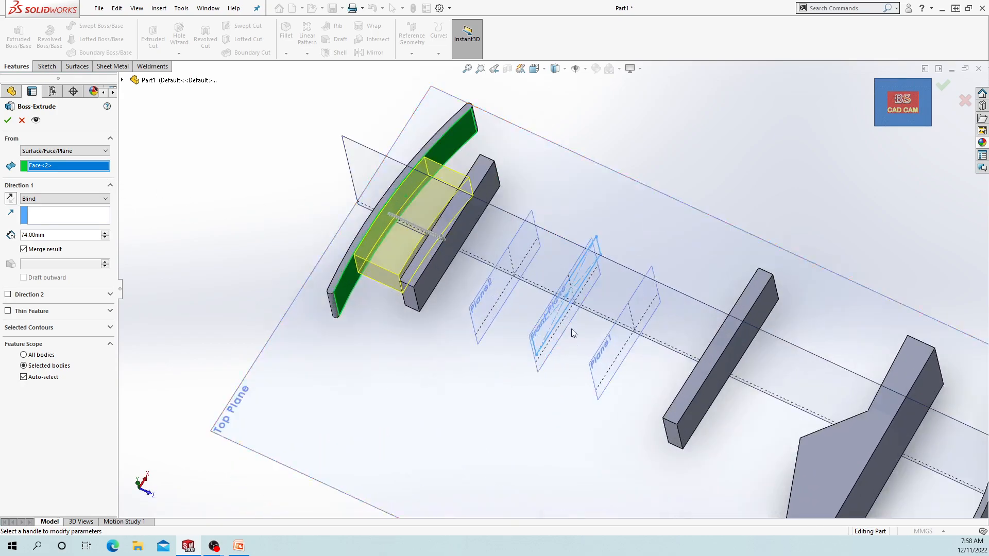
scroll(390, 226, "up", 1)
Set the extrusion's start condition to Vertex and use the upper end corner of the arc-shaped plate nearest Plane2
left_click(59, 151)
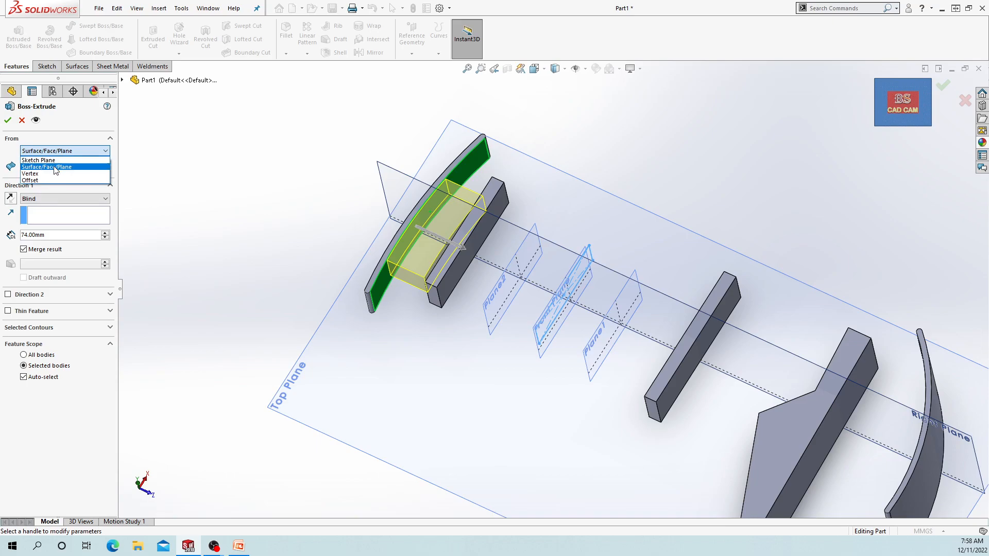
left_click(55, 171)
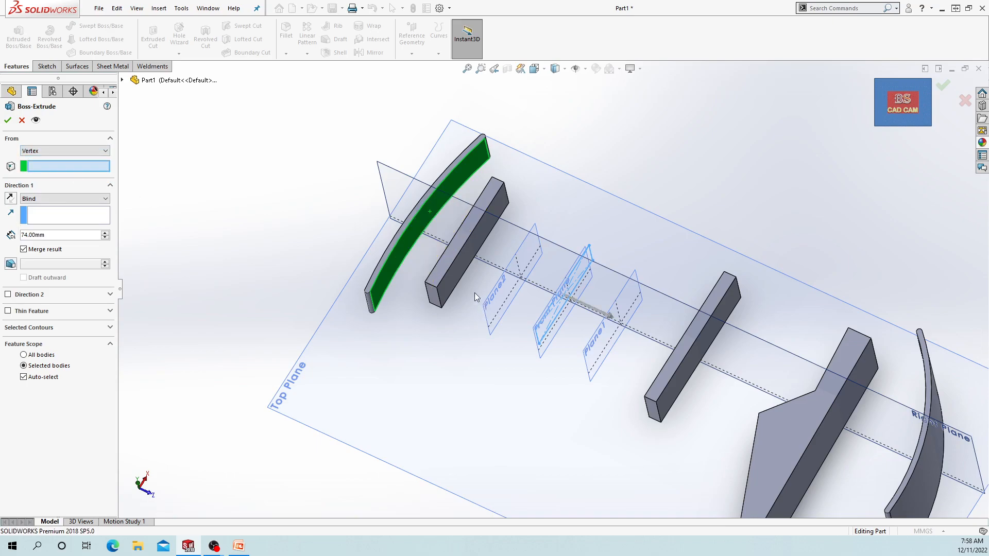
scroll(448, 288, "down", 2)
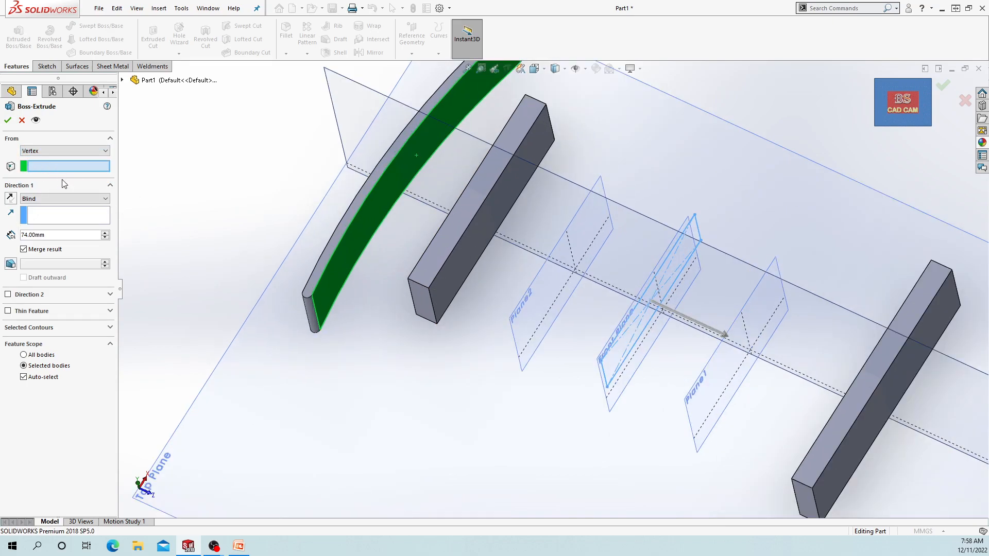
left_click(312, 295)
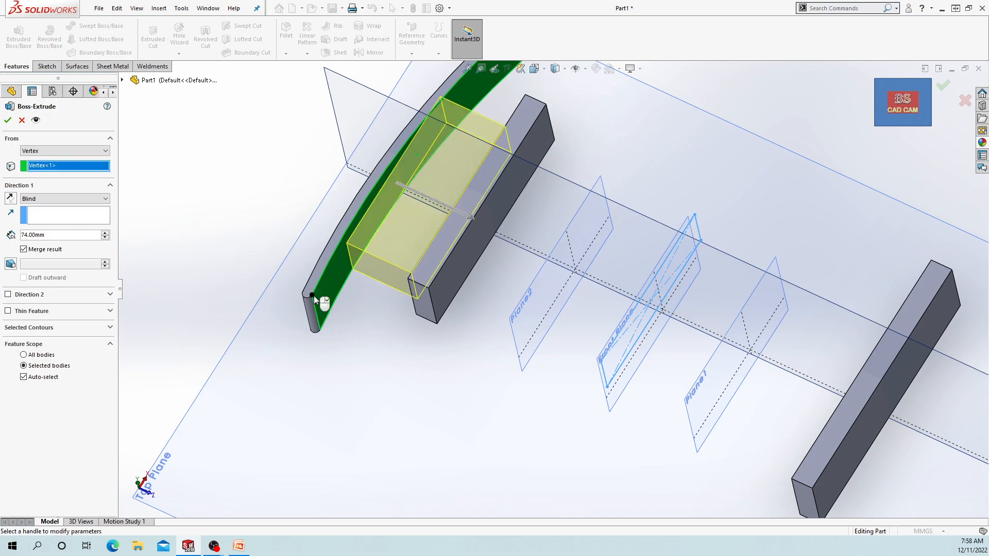
middle_click_drag(314, 296, 361, 321)
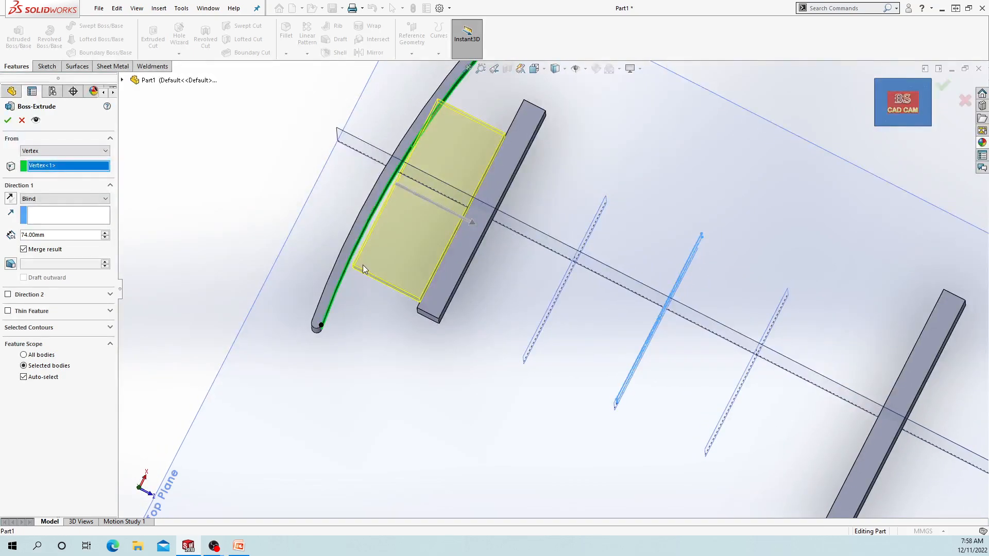
scroll(361, 266, "down", 3)
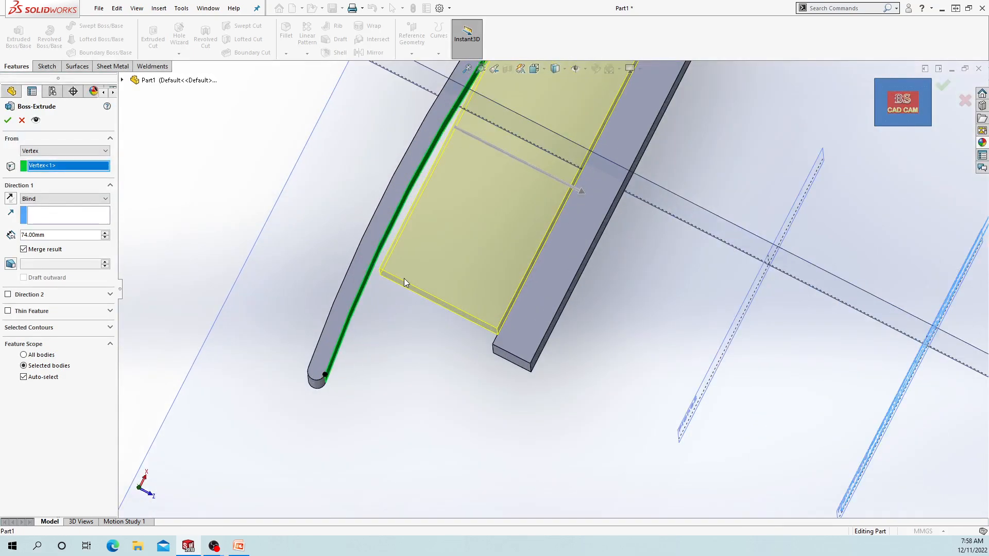
middle_click_drag(402, 278, 468, 294)
scroll(459, 299, "down", 2)
Replace the start vertex with the upper corner of the adjacent straight block, on its side facing Plane2
right_click(37, 166)
left_click(58, 183)
scroll(483, 296, "up", 3)
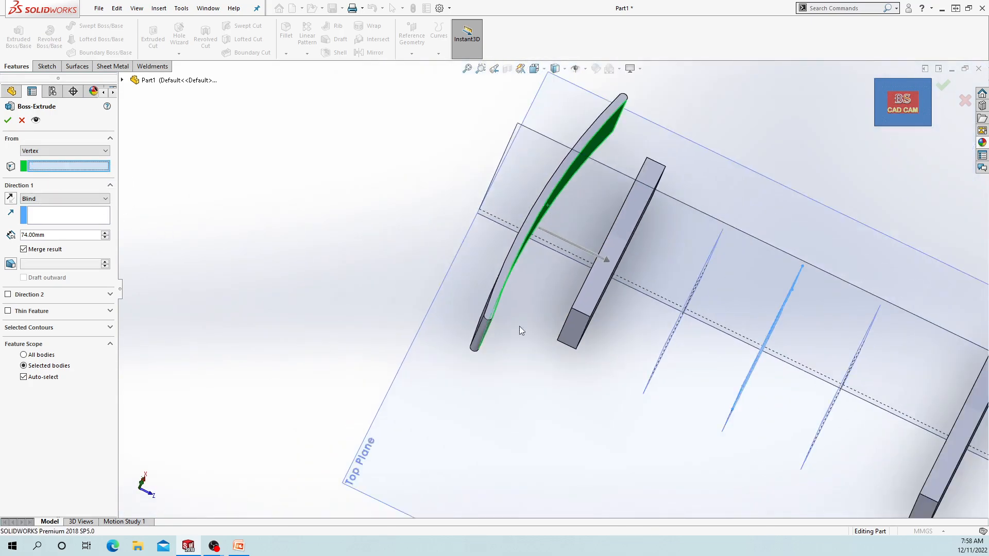
scroll(509, 279, "down", 3)
left_click(529, 258)
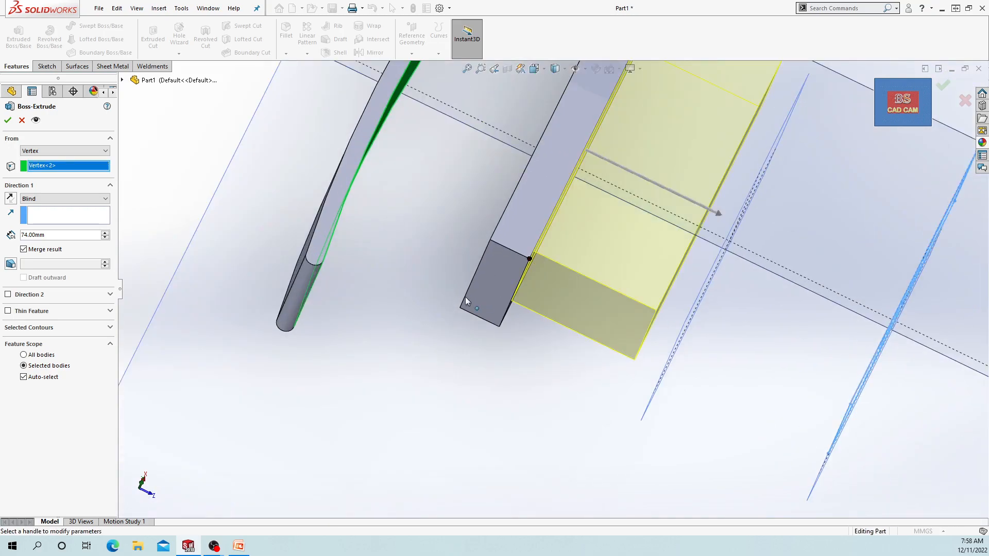
scroll(468, 296, "up", 4)
scroll(629, 256, "down", 2)
middle_click_drag(626, 247, 555, 198)
scroll(576, 292, "up", 4)
middle_click_drag(576, 292, 569, 258)
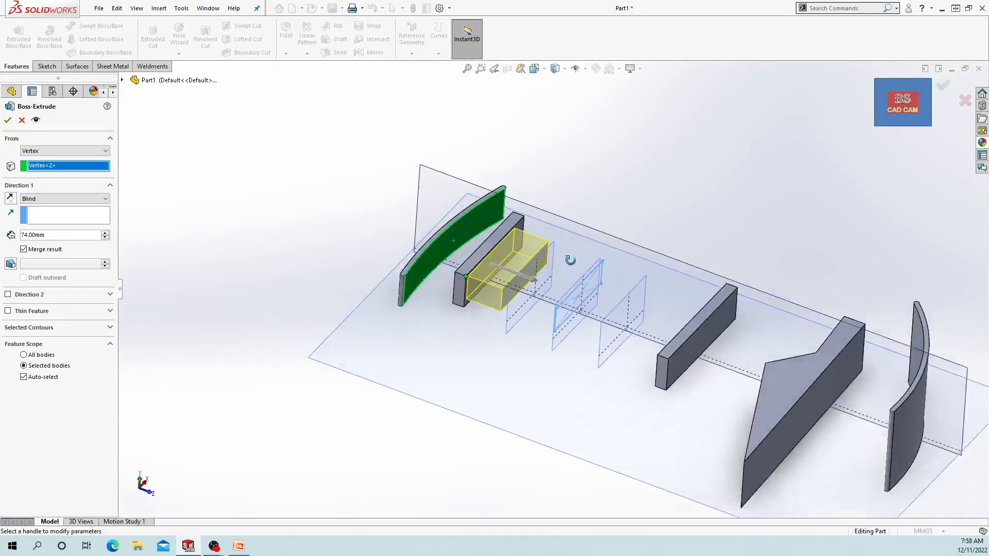
scroll(523, 287, "down", 1)
Clear the selected start vertex and set the extrusion's start condition to Offset
right_click(29, 165)
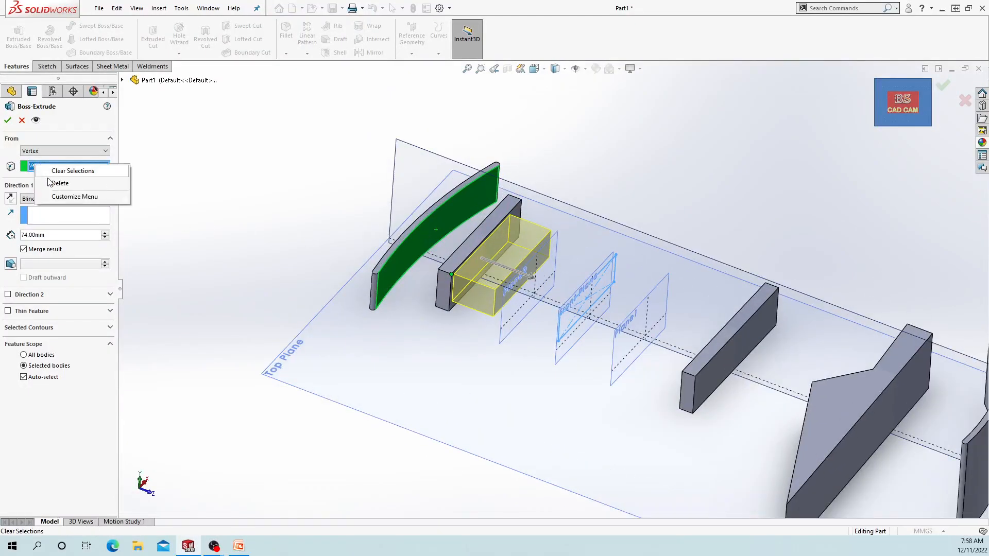
left_click(57, 183)
left_click(44, 152)
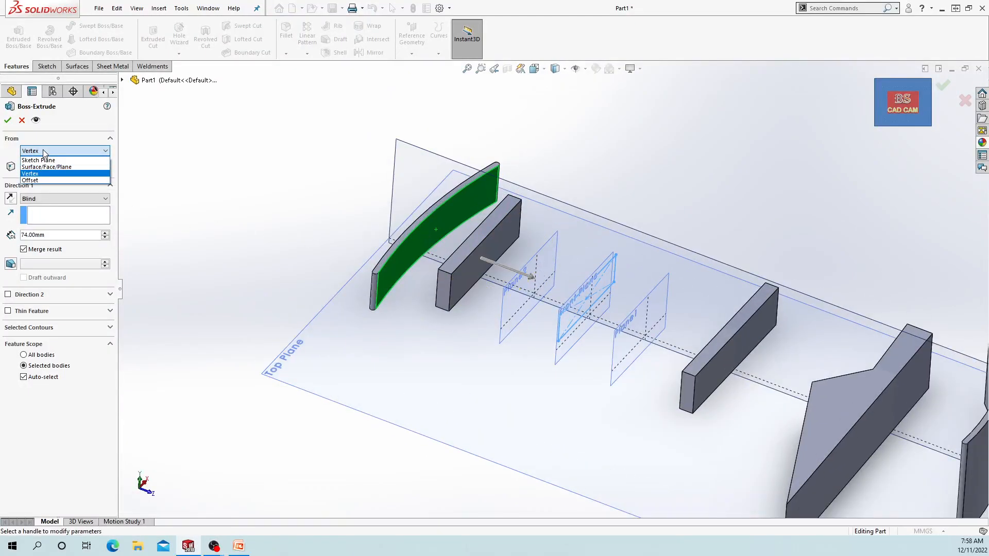
left_click(45, 181)
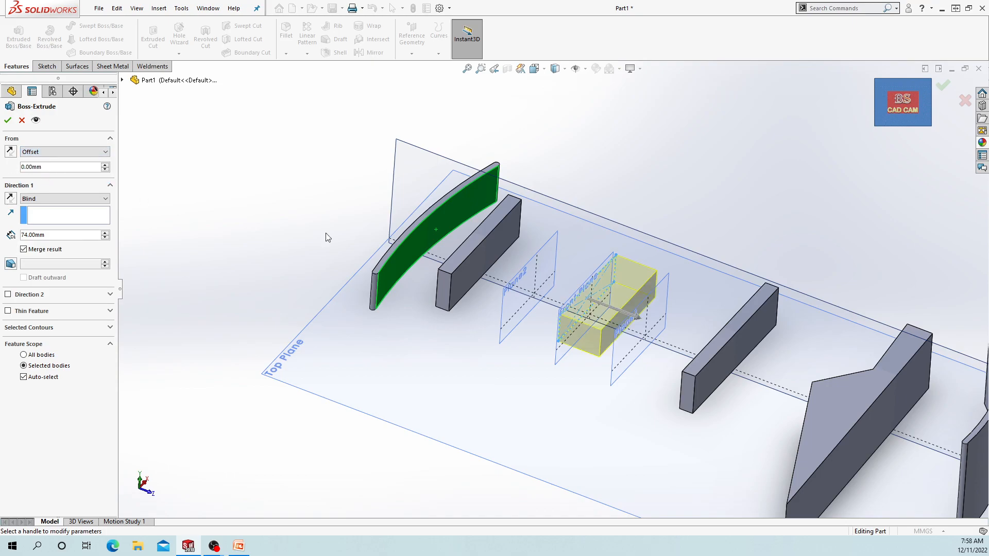
scroll(547, 303, "down", 4)
mouse_move(549, 304)
middle_mouse_down()
mouse_move(577, 346)
mouse_move(547, 304)
middle_mouse_up()
scroll(514, 310, "down", 3)
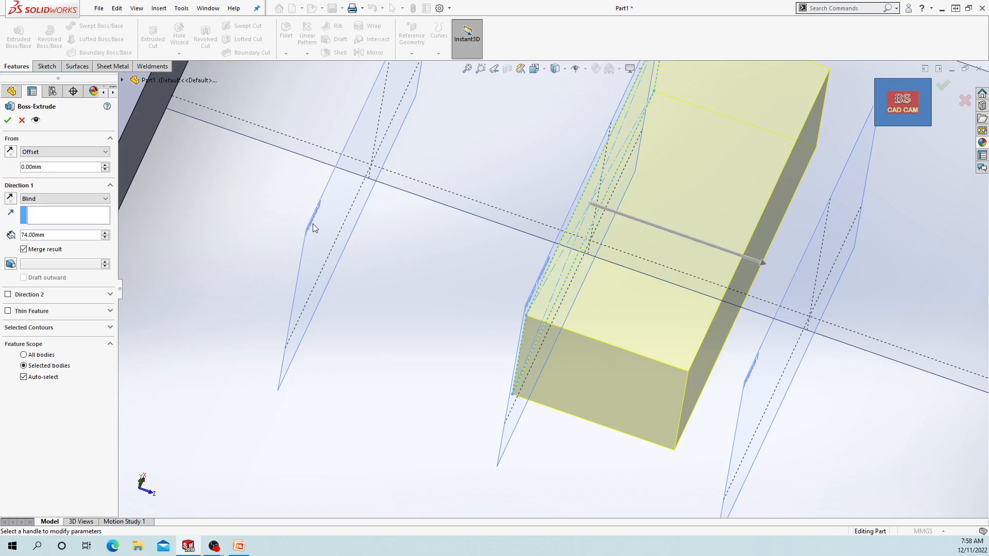
Raise the extrusion's start offset from the sketch plane to 40 mm
left_click(105, 166)
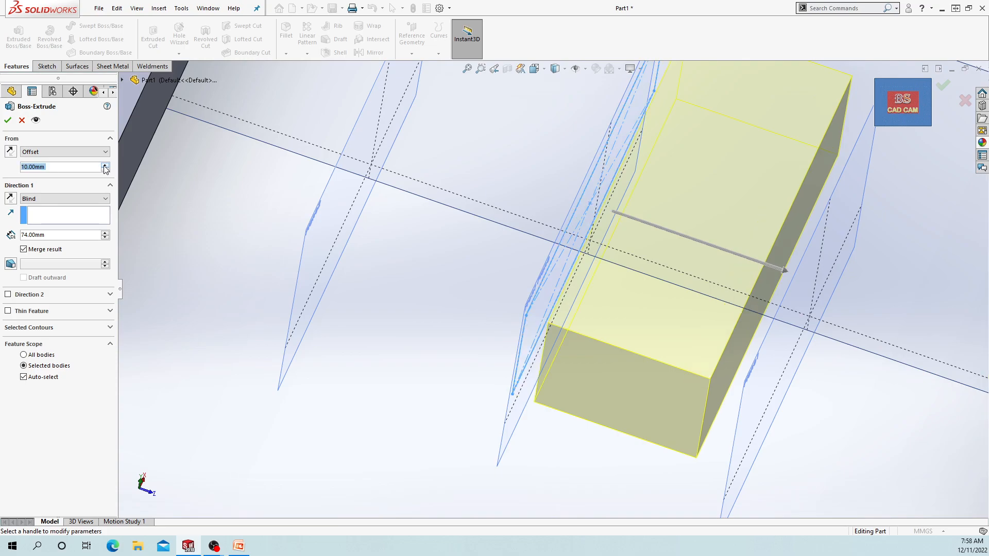
left_click(105, 167)
scroll(408, 237, "up", 5)
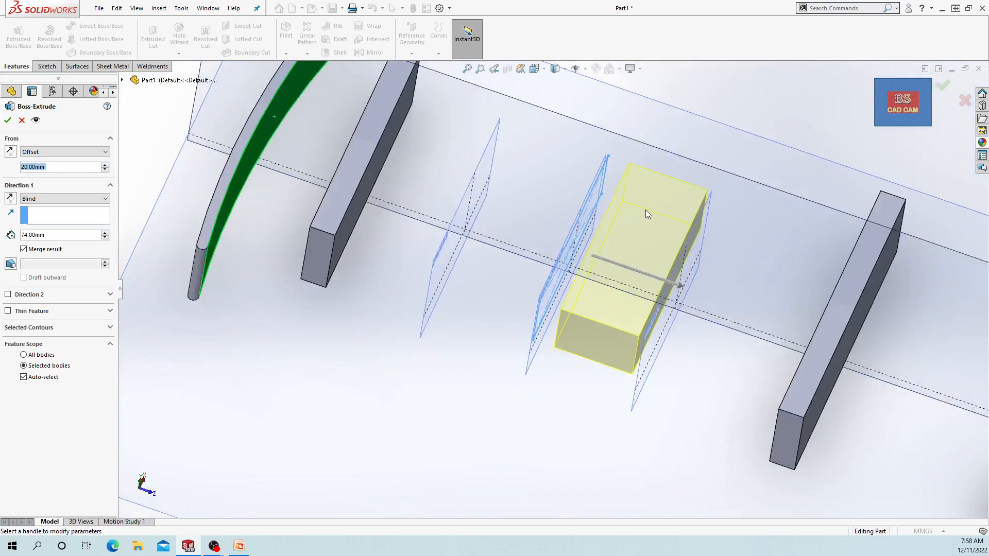
scroll(645, 214, "down", 4)
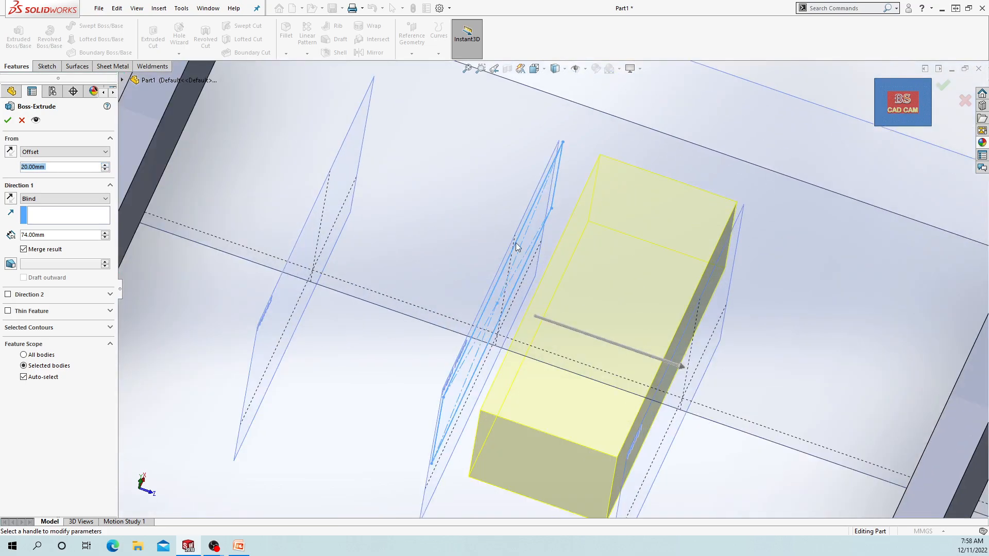
left_click(105, 166)
left_click(105, 165)
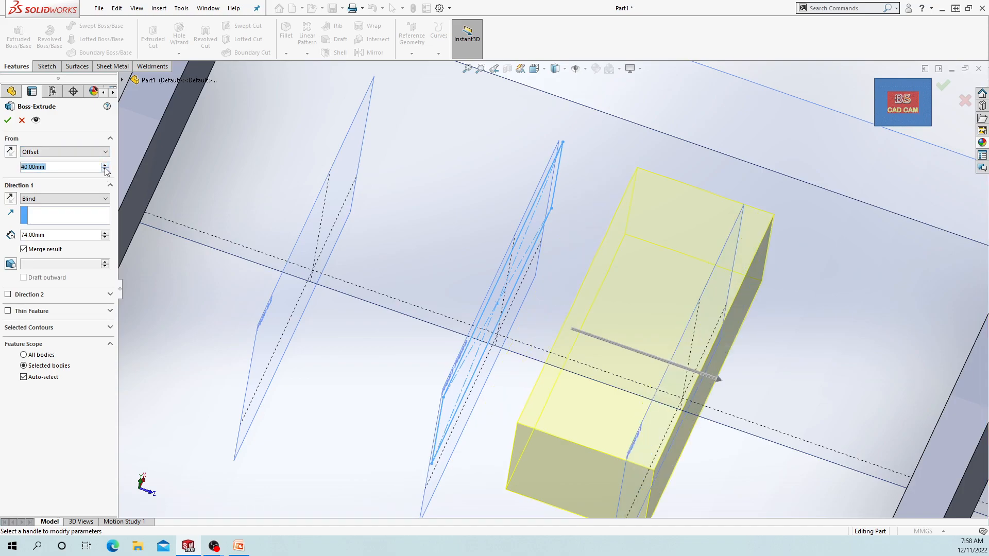
Reverse the start offset direction toward Plane2 and reduce the blind extrusion depth to 14 mm
left_click(10, 152)
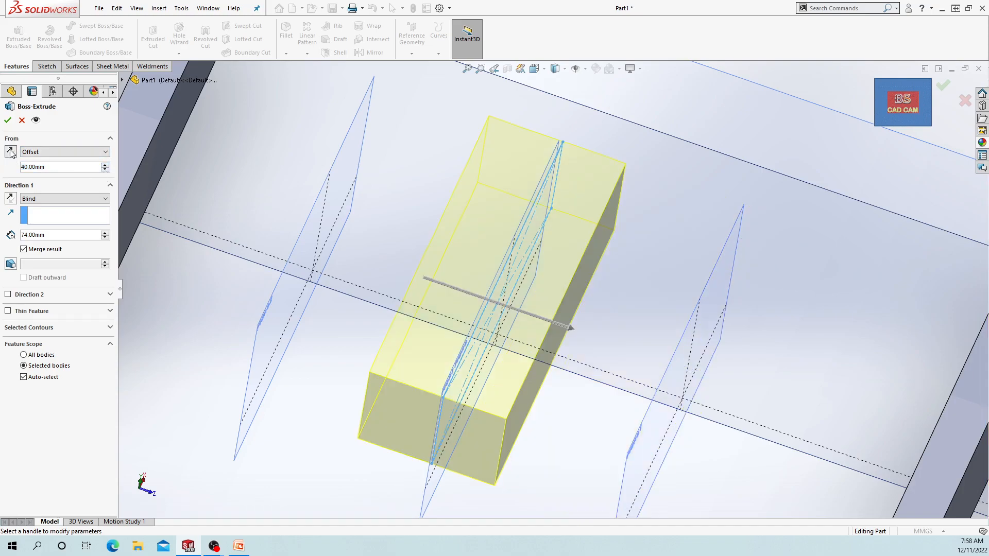
left_click(56, 235)
left_click(105, 232)
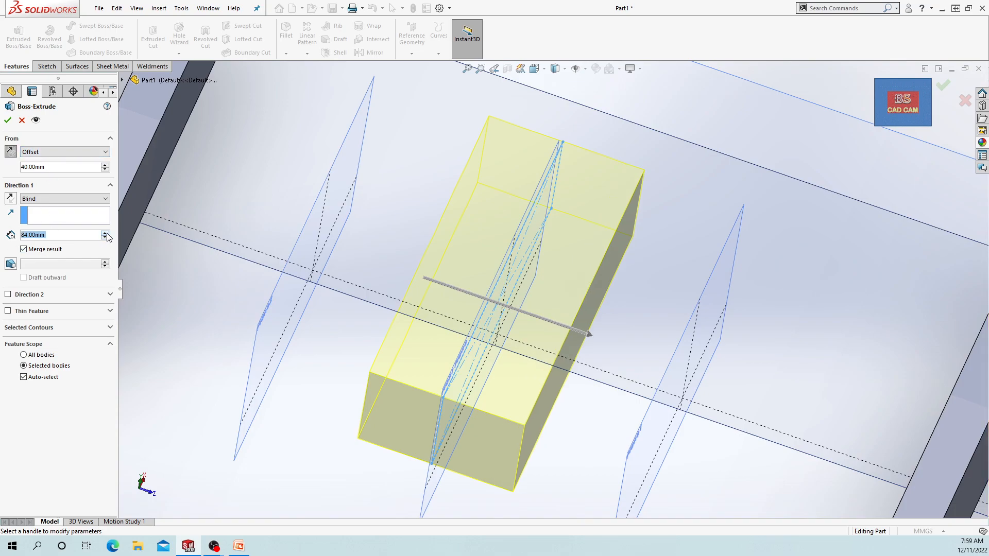
left_click(106, 237)
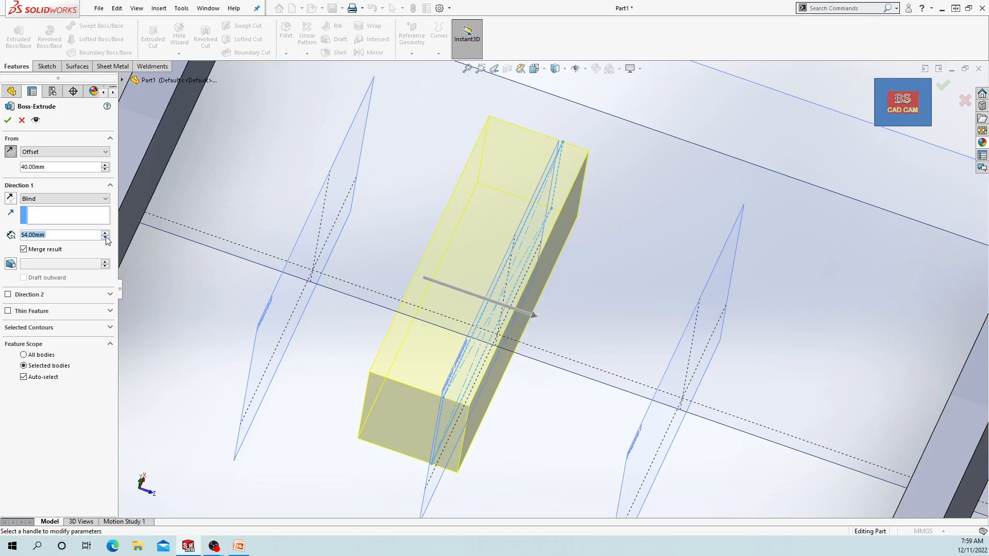
Increase the start offset to 90 mm and flip the offset direction back toward Plane1
left_click(105, 165)
left_click(105, 165)
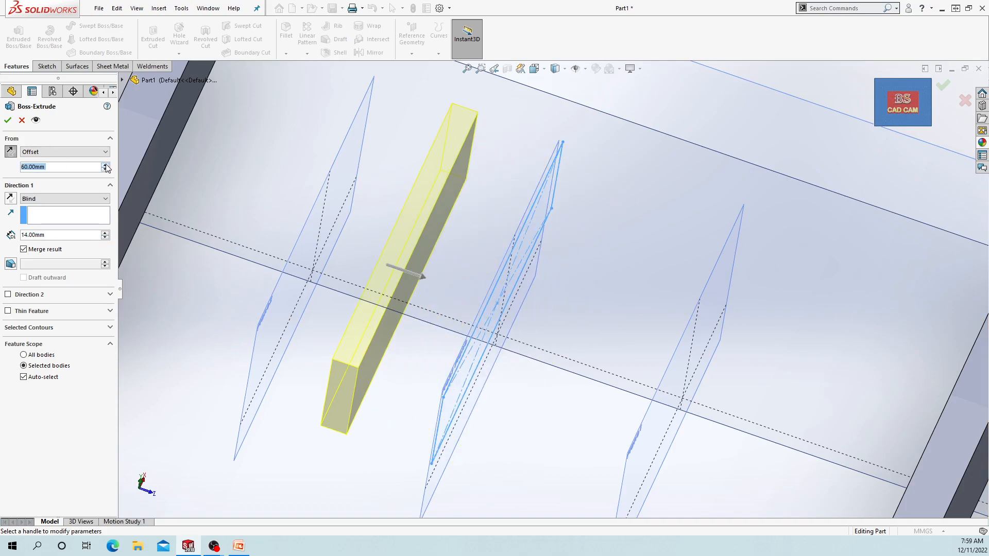
left_click(106, 165)
left_click(106, 164)
left_click(105, 165)
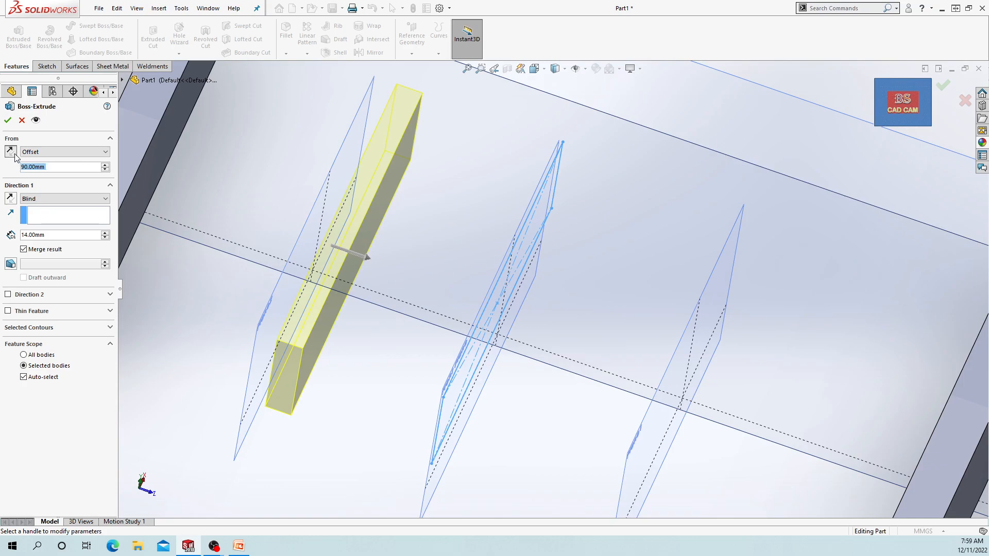
left_click(15, 155)
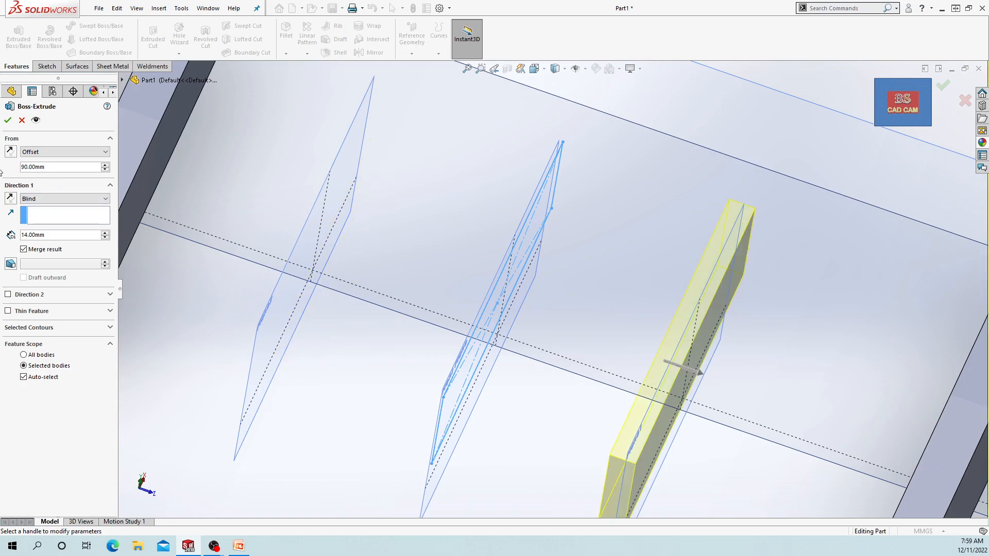
Set the extrusion's start offset to 5 mm
double_click(64, 168)
type("5")
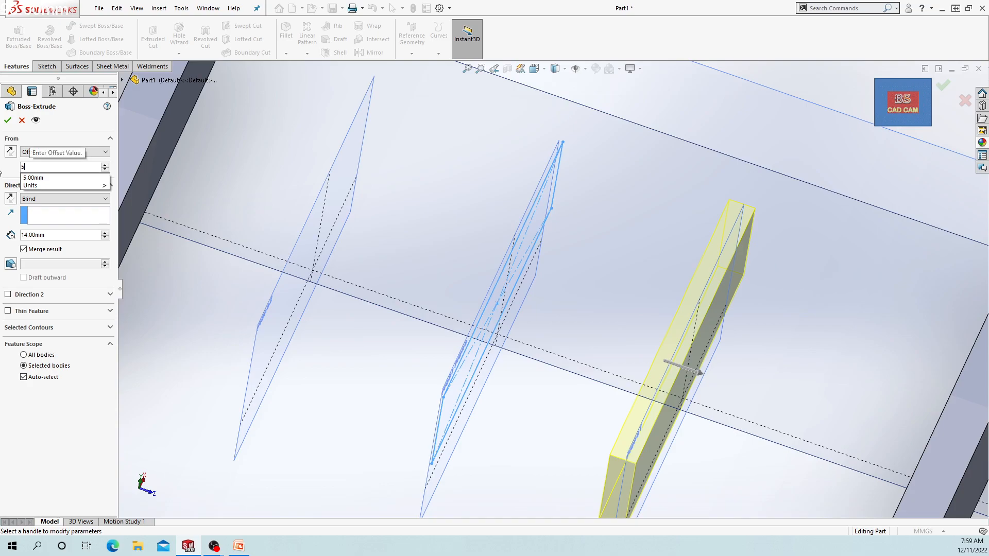
key("Return")
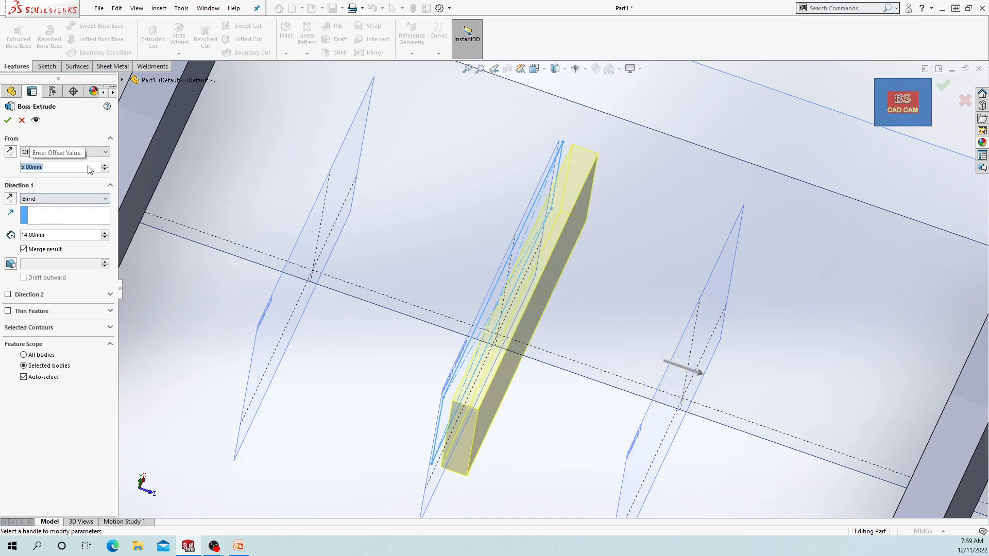
Change the extrusion's start condition from Offset back to Sketch Plane
left_click(87, 152)
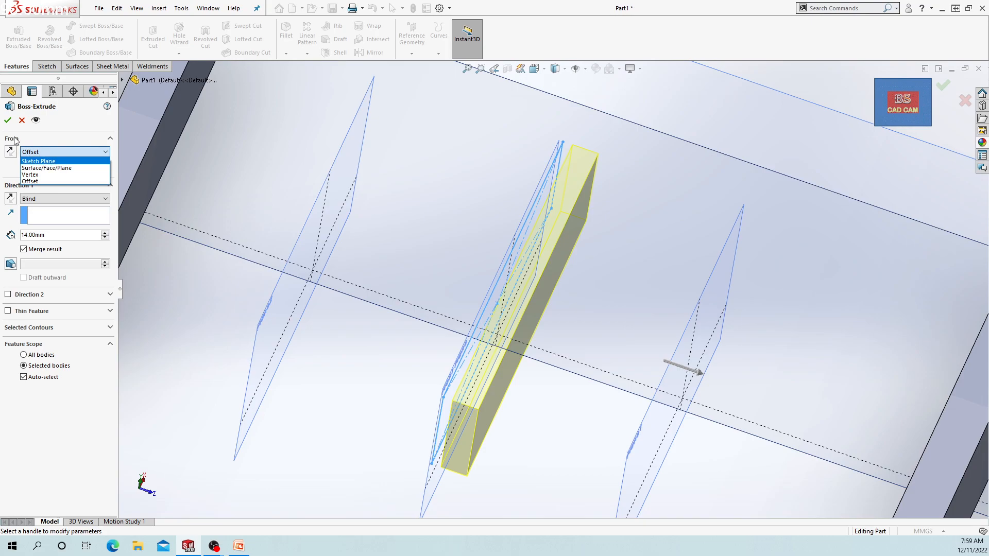
left_click(35, 136)
left_click(32, 151)
left_click(40, 161)
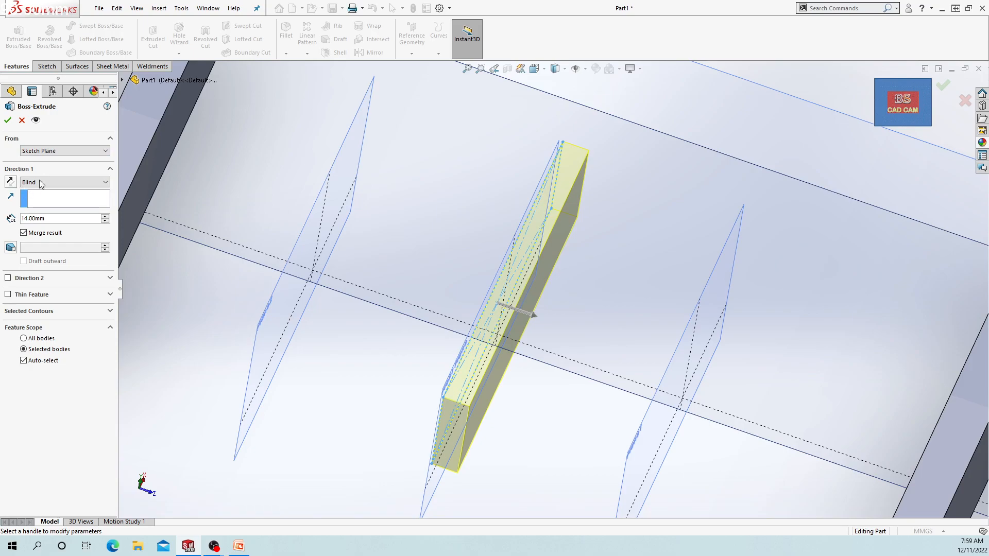
Keep Blind as the Direction 1 end condition and set the extrusion depth to 74 mm
scroll(555, 296, "up", 8)
middle_click_drag(573, 329, 579, 305)
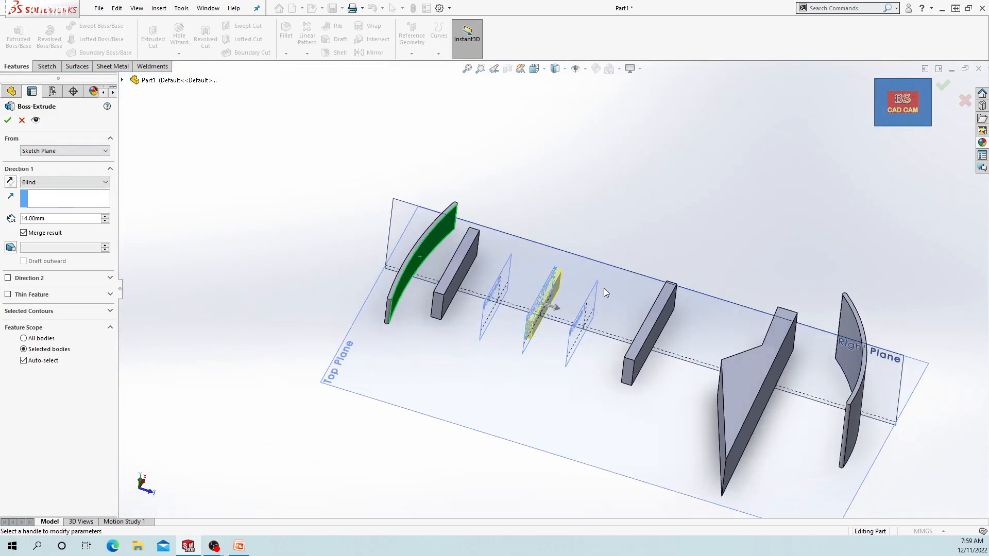
scroll(606, 292, "up", 3)
scroll(497, 296, "down", 5)
scroll(526, 297, "up", 3)
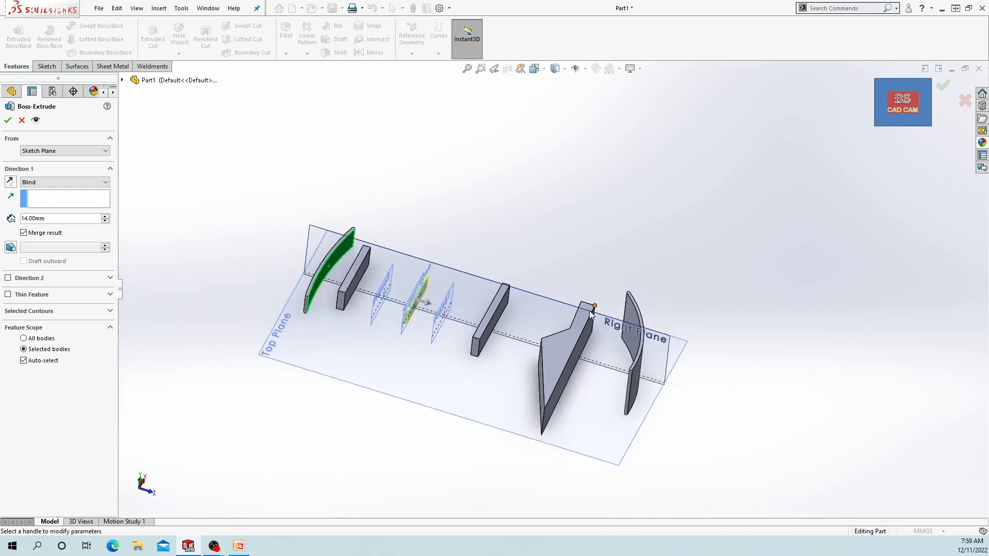
scroll(577, 294, "down", 2)
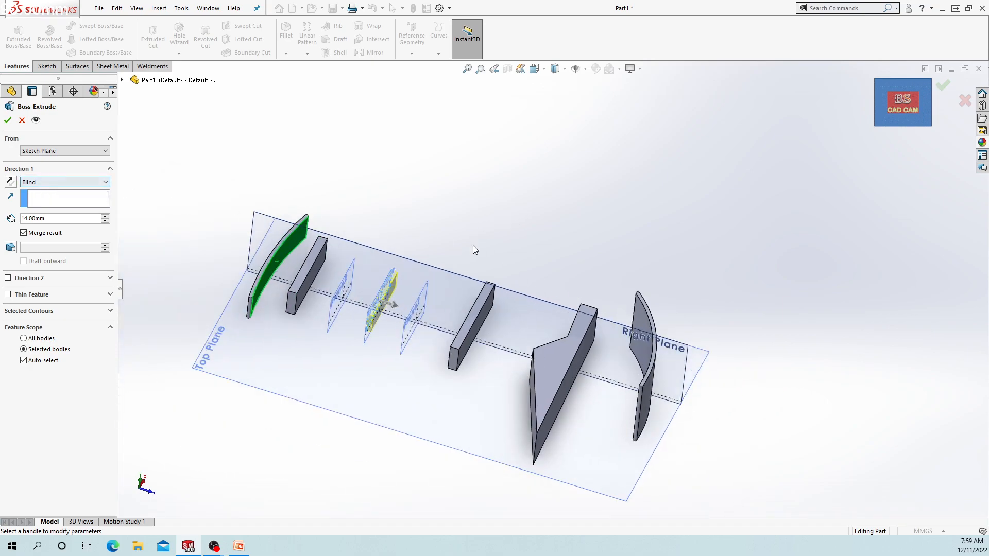
scroll(471, 245, "up", 2)
left_click(107, 183)
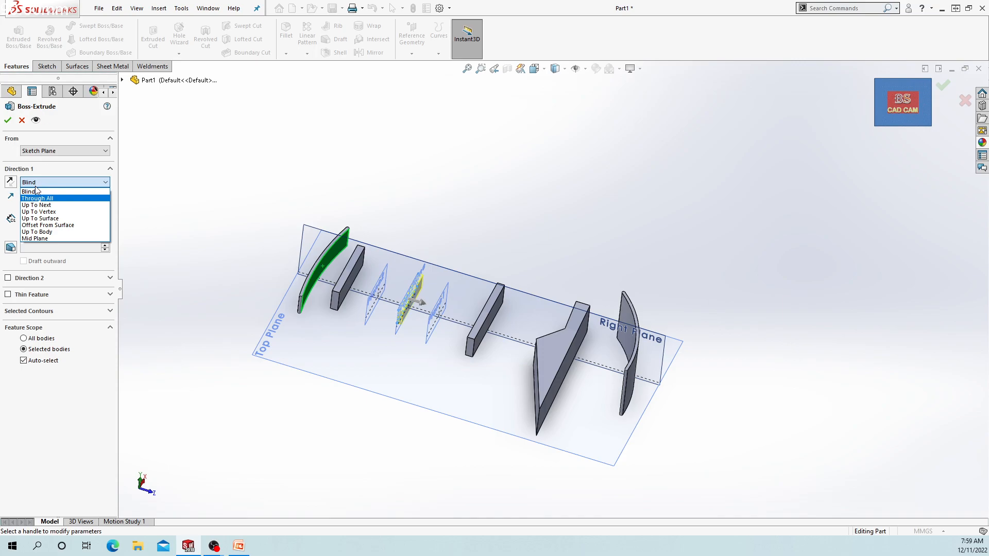
scroll(502, 327, "down", 4)
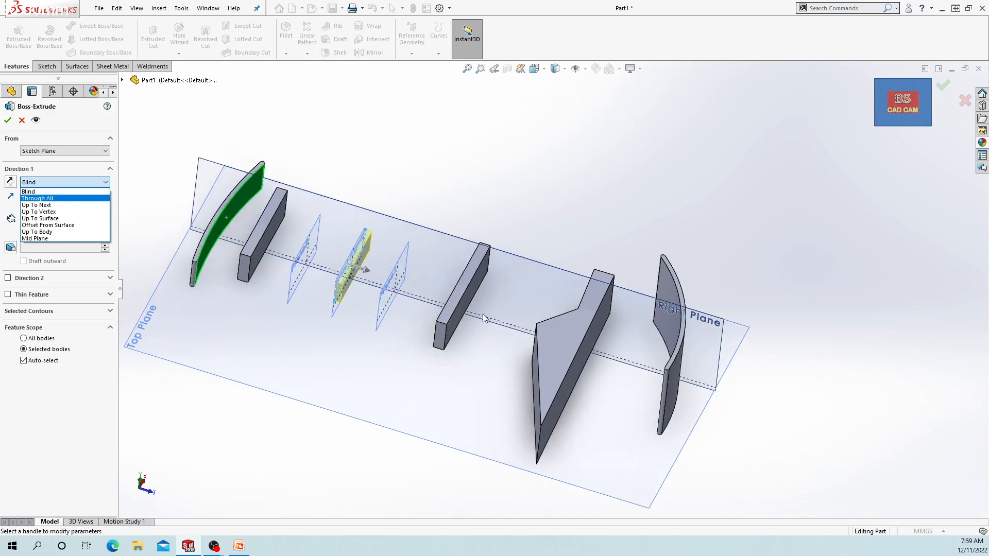
left_click(44, 193)
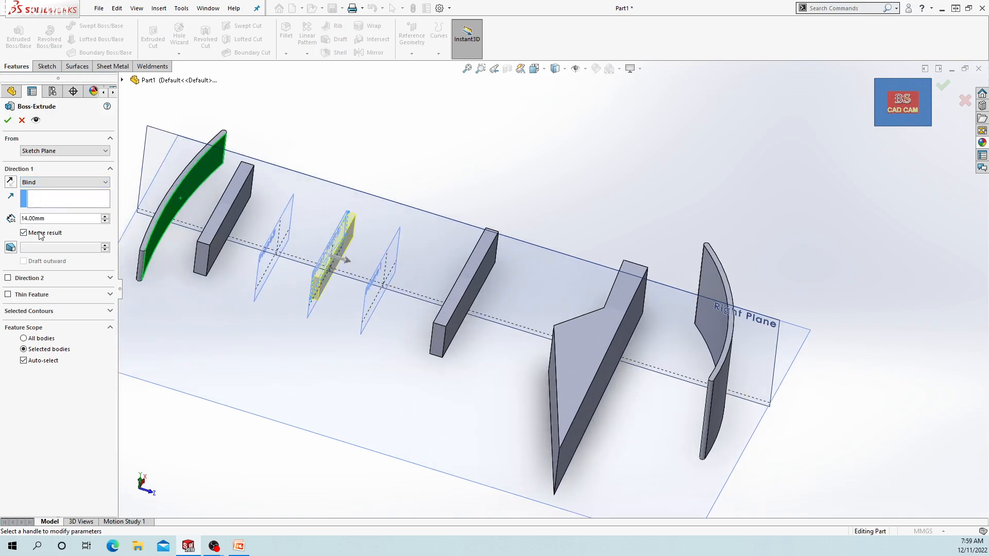
left_click(104, 219)
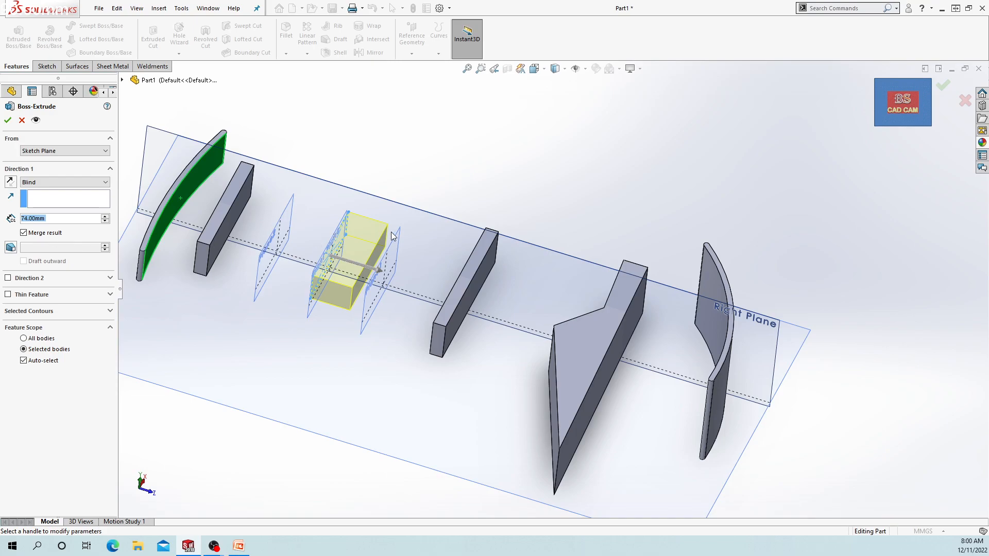
Turn on draft for Direction 1 and set the draft angle to 11 degrees
scroll(394, 252, "down", 2)
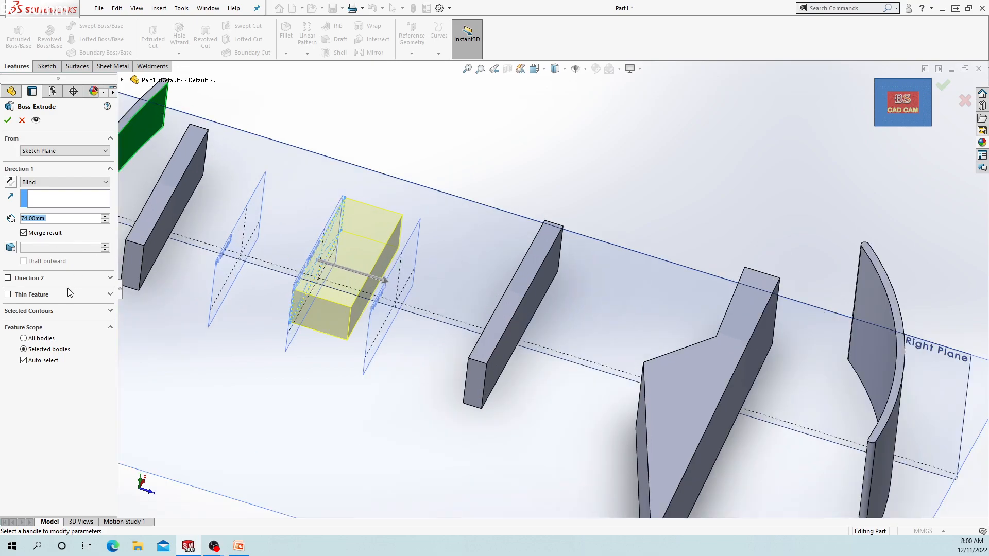
left_click(10, 248)
left_click(104, 246)
left_click(105, 246)
left_click(105, 246)
left_click(105, 246)
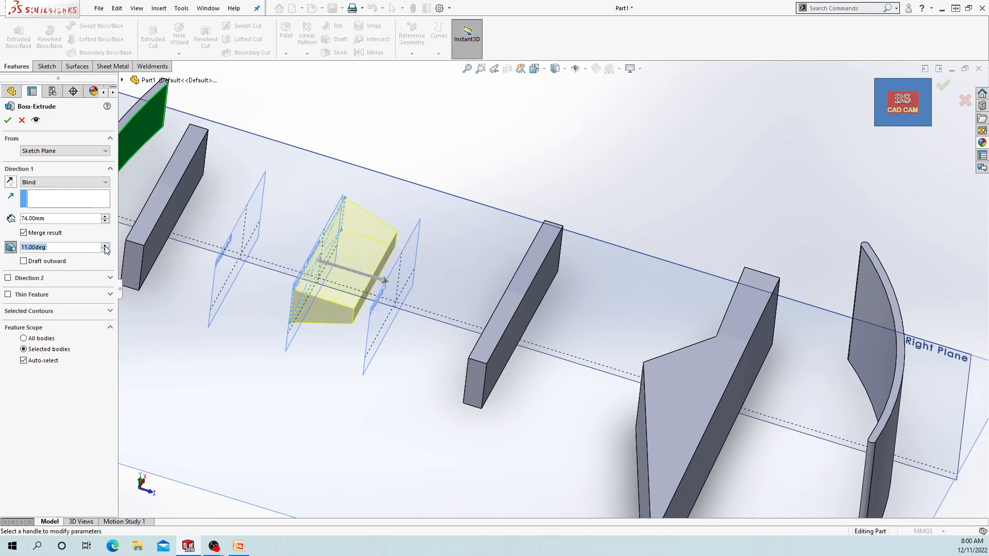
Switch the draft outward and back inward, and turn the draft off
left_click(29, 262)
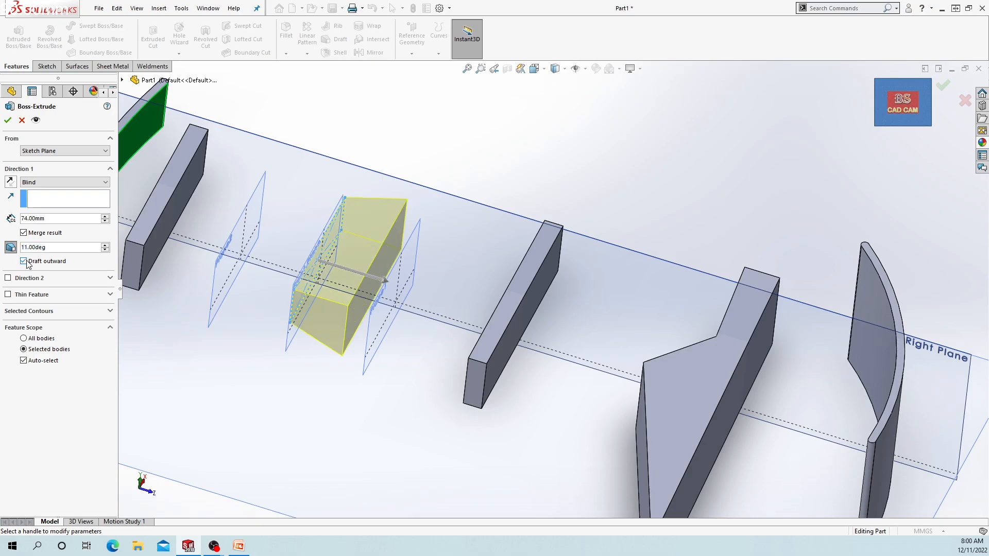
left_click(24, 263)
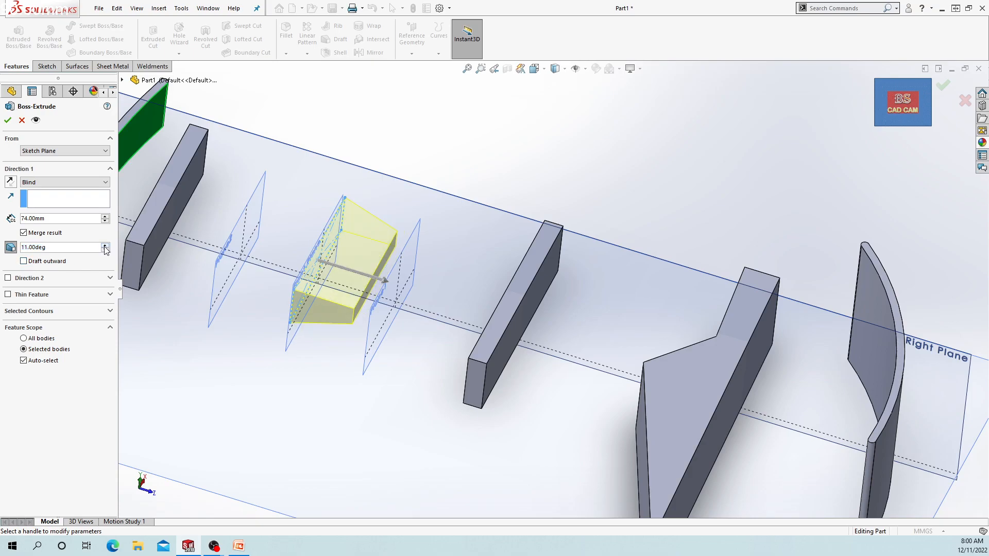
left_click(10, 247)
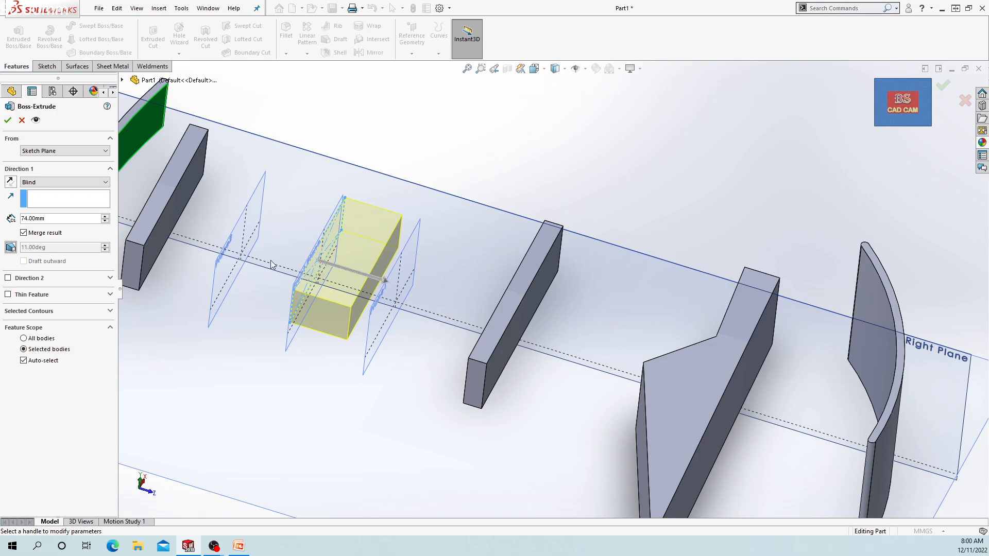
Set the Direction 1 end condition to Through All and inspect the preview through the blocks and curved plate
left_click(44, 183)
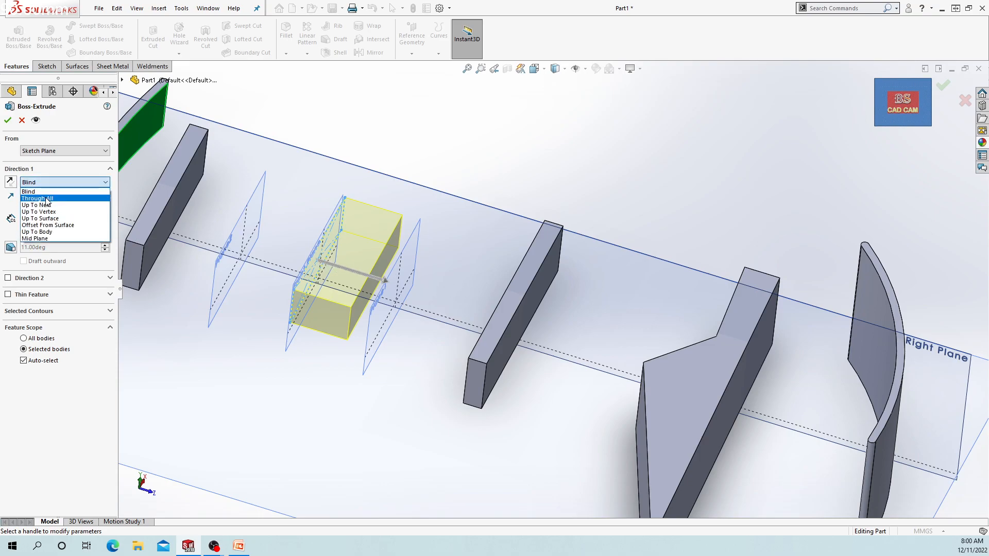
left_click(46, 200)
scroll(246, 276, "up", 3)
scroll(246, 276, "down", 2)
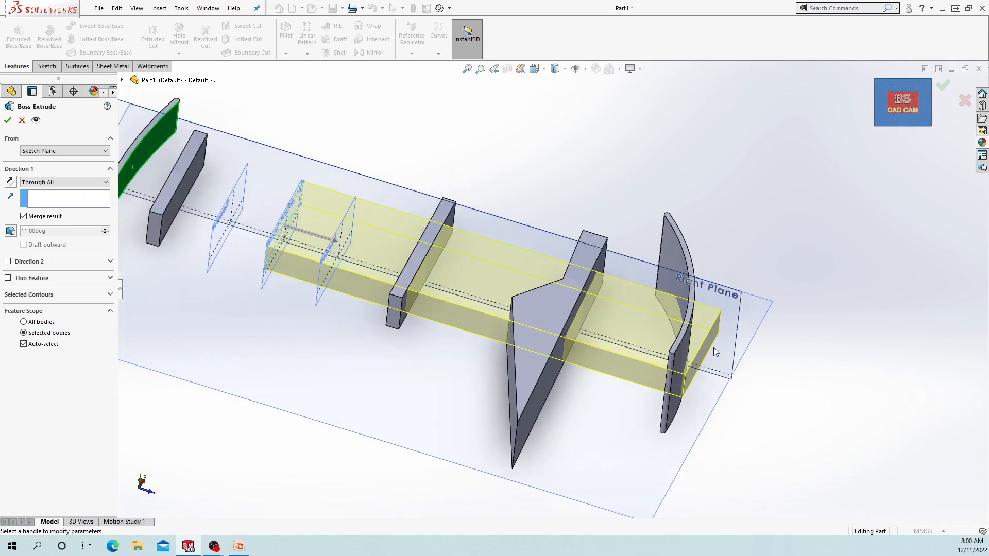
scroll(552, 309, "up", 1)
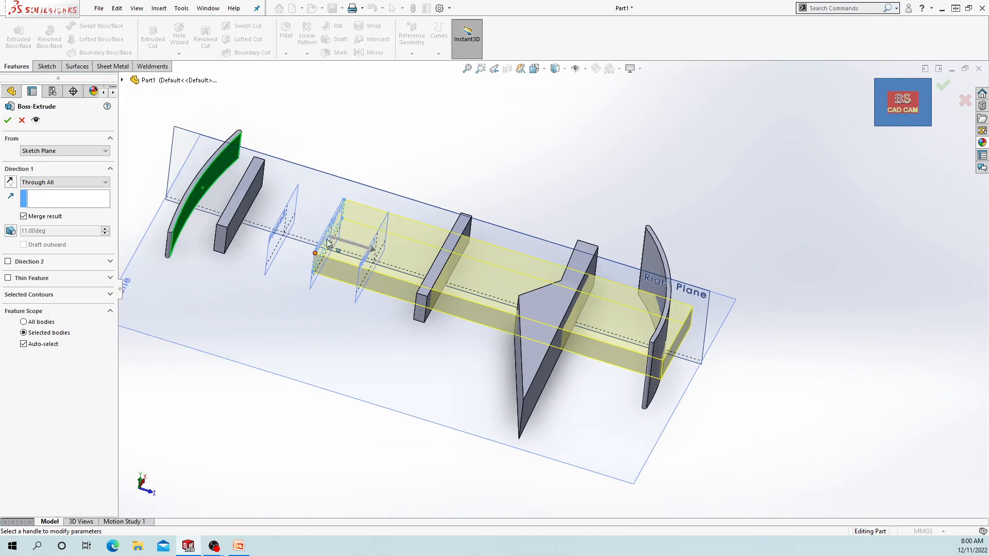
scroll(412, 262, "down", 1)
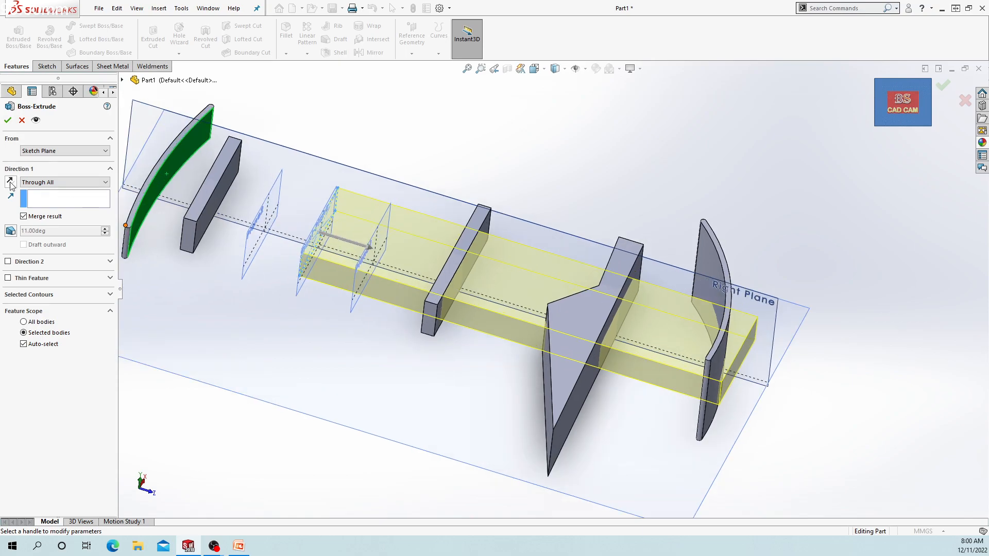
scroll(489, 258, "up", 4)
scroll(378, 209, "down", 4)
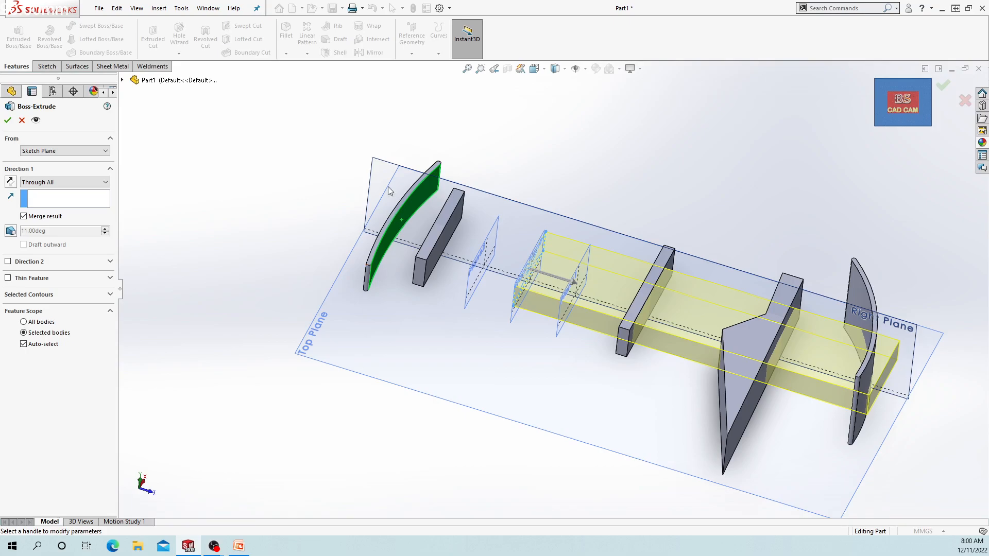
Reverse the Through All extrusion toward the green-highlighted curved plate and inspect the preview from several angles
left_click(10, 181)
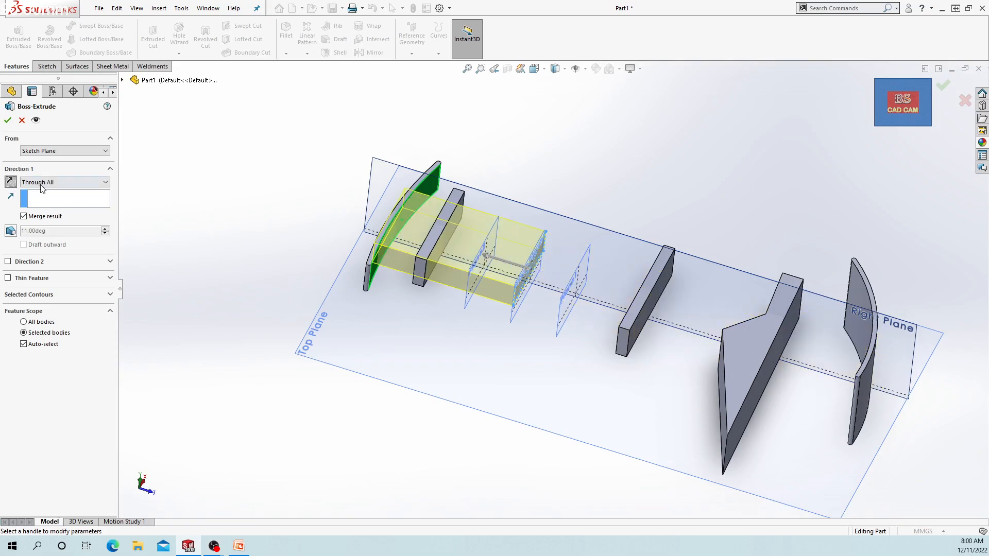
scroll(463, 232, "down", 2)
scroll(366, 189, "down", 3)
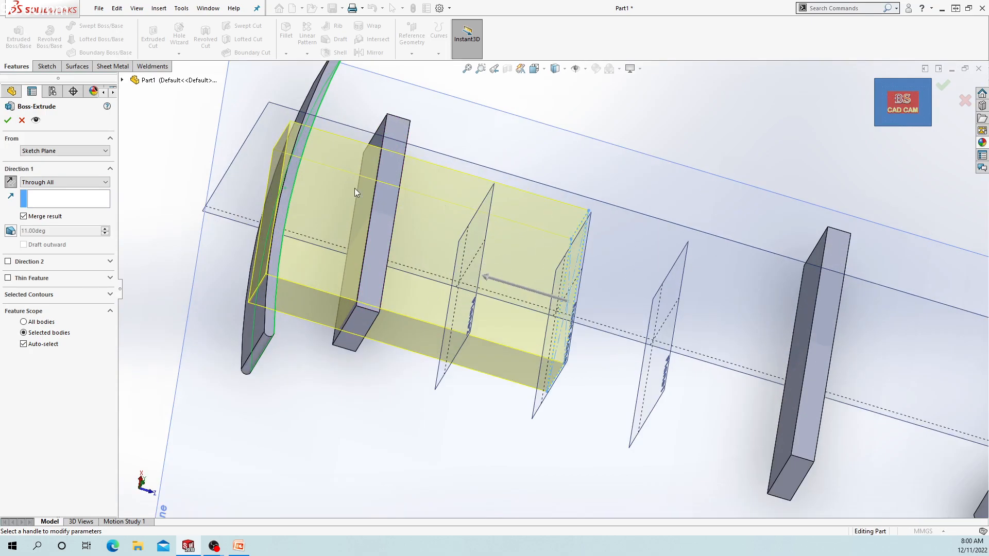
middle_click_drag(532, 244, 562, 252)
scroll(549, 269, "up", 3)
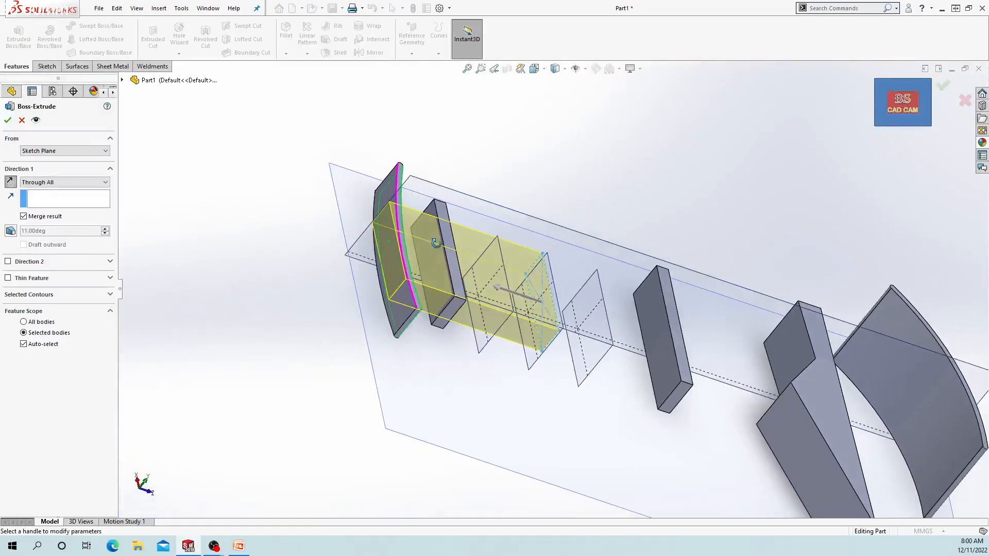
scroll(395, 240, "down", 4)
Flip the Through All extrusion back toward the wedge-shaped block and inspect where the preview passes the far curved plate
left_click(11, 182)
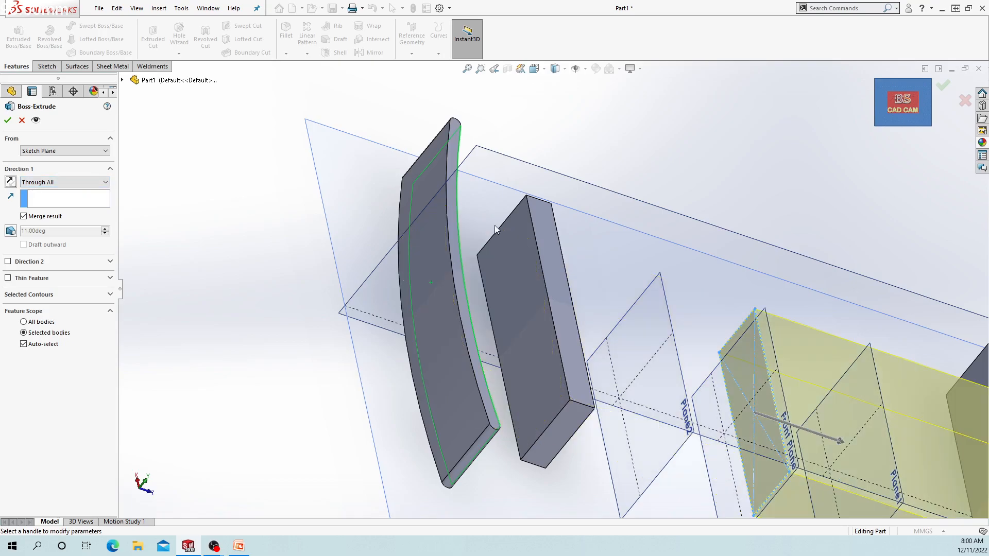
scroll(439, 221, "up", 3)
middle_click_drag(490, 283, 802, 318)
scroll(802, 319, "up", 2)
scroll(734, 364, "down", 5)
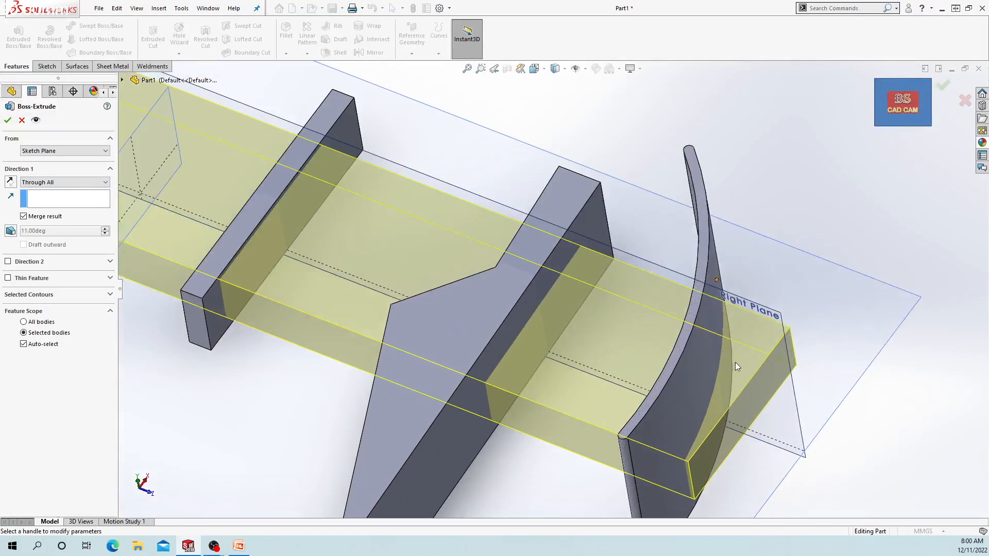
scroll(728, 354, "up", 2)
middle_click_drag(663, 356, 660, 336)
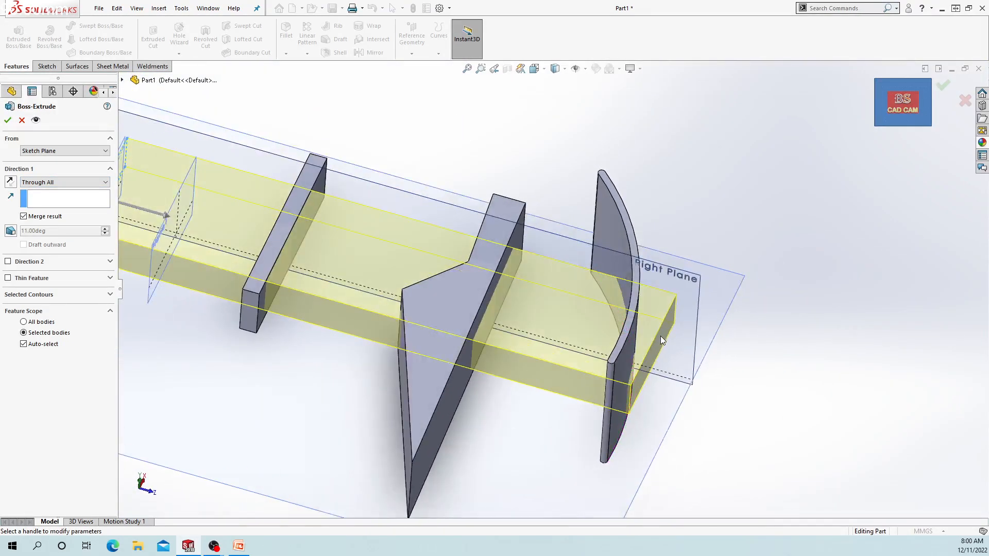
scroll(659, 342, "down", 2)
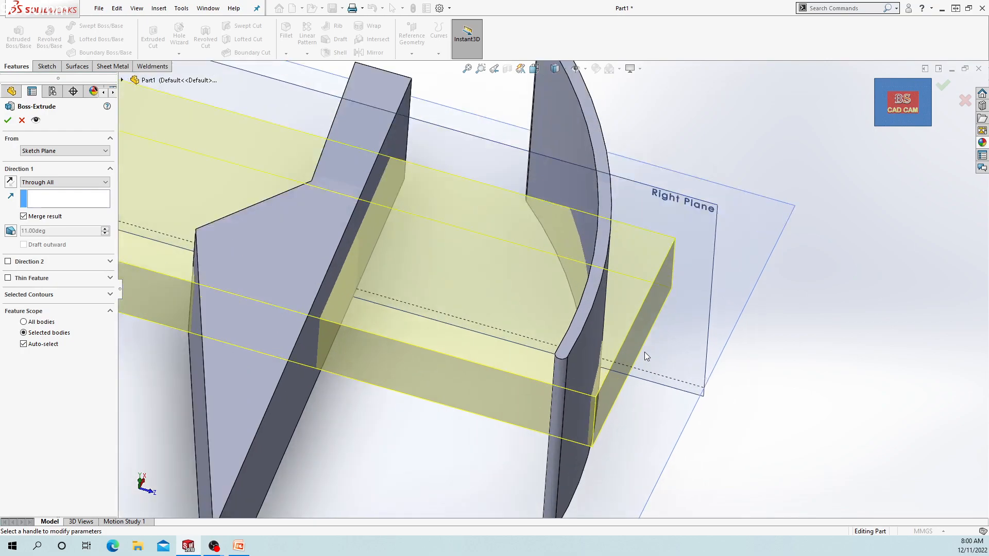
scroll(632, 335, "up", 4)
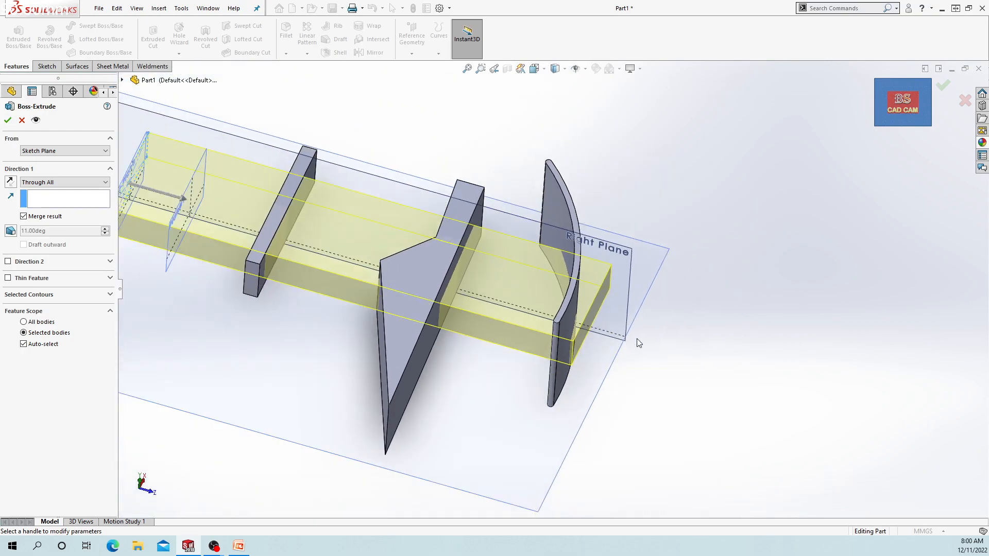
scroll(587, 298, "up", 2)
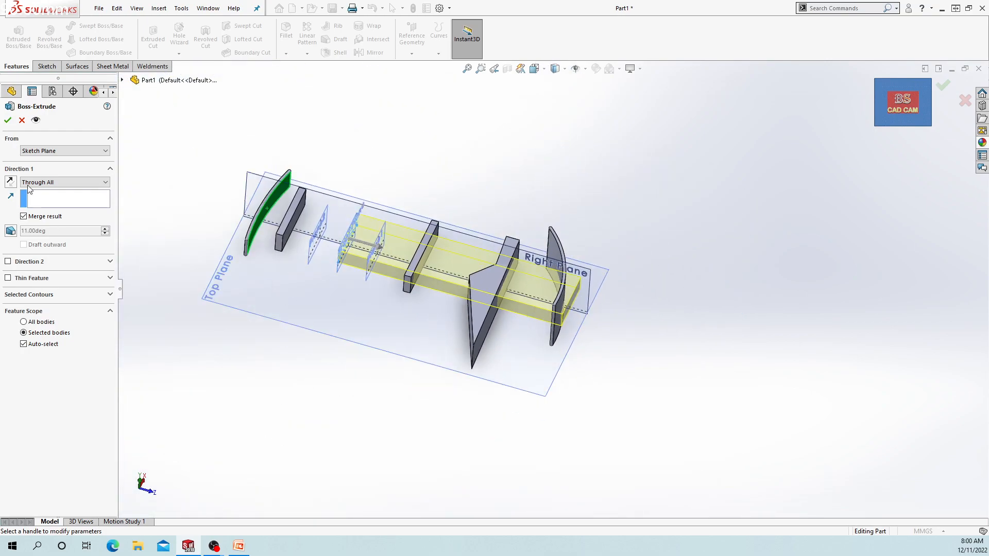
Set the Direction 1 end condition to Up To Next
left_click(57, 183)
left_click(54, 194)
middle_click_drag(394, 246, 381, 288)
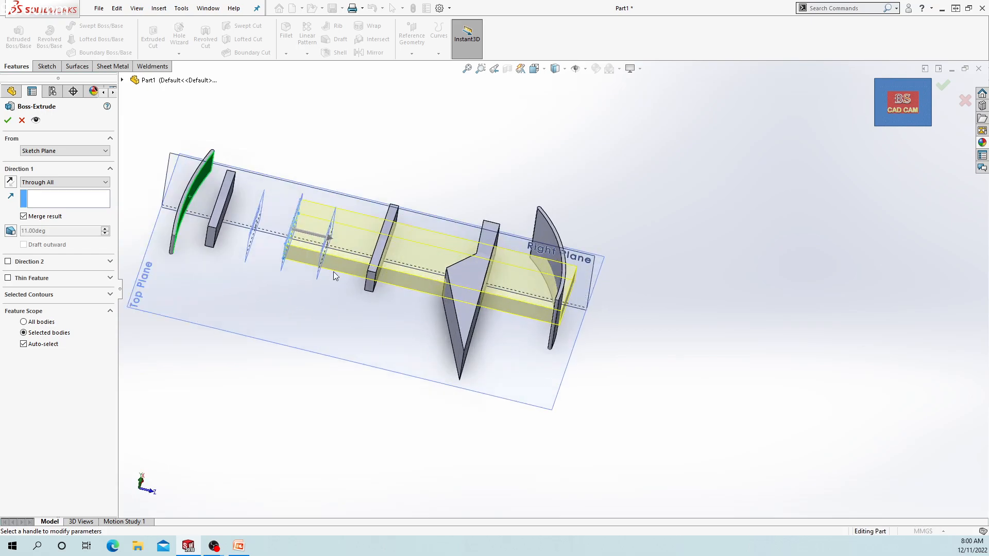
left_click(74, 183)
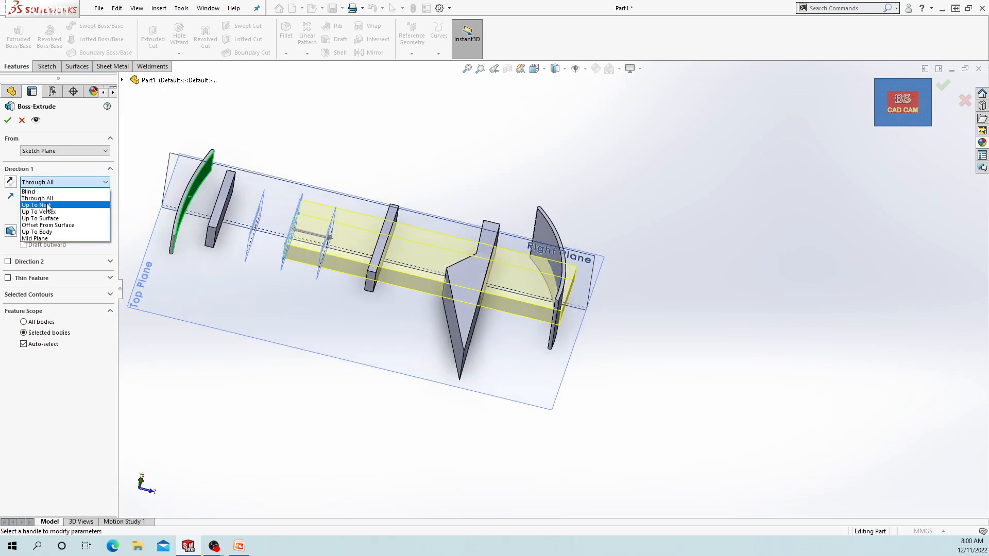
left_click(47, 206)
scroll(348, 249, "down", 3)
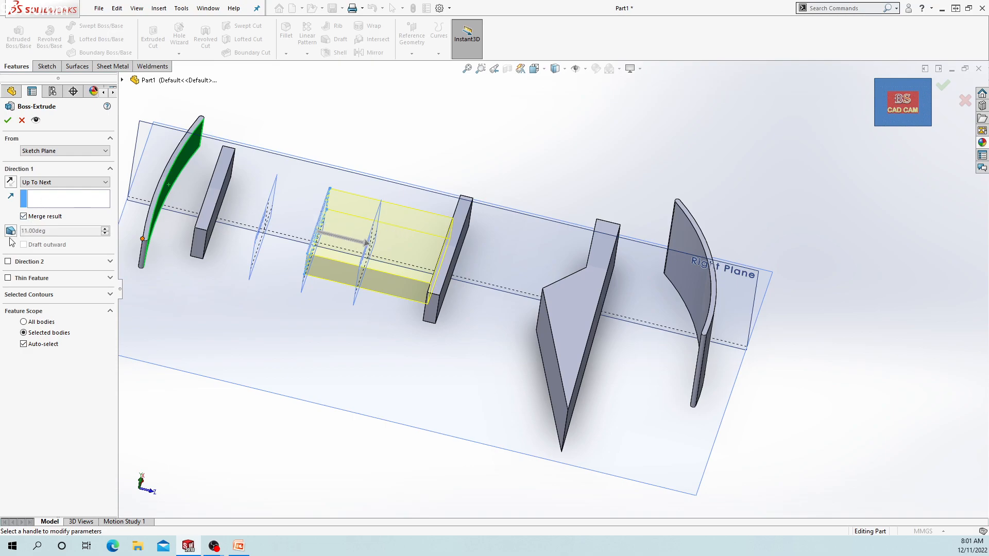
Flip the Up To Next extrusion direction back and forth to compare the nearest block on each side of the sketch
left_click(11, 182)
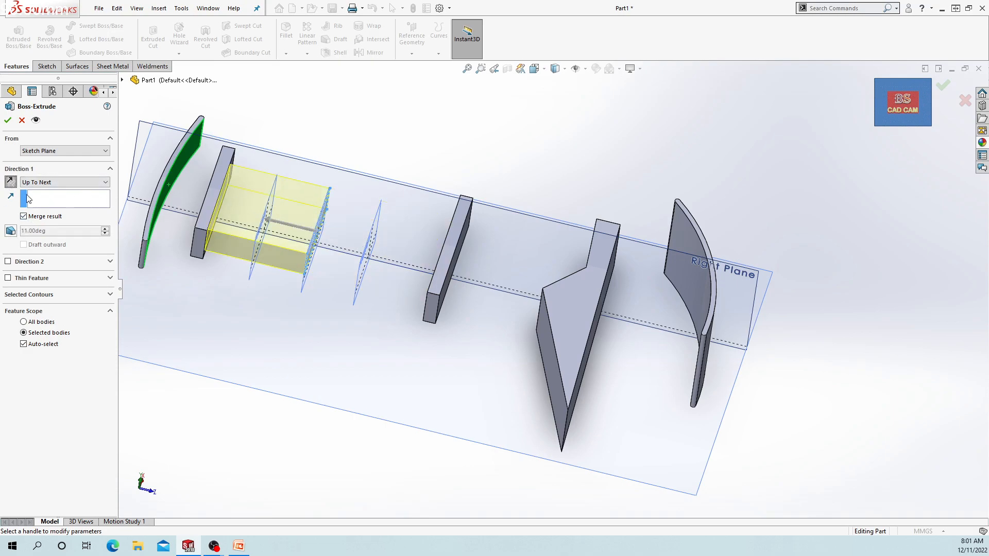
left_click(10, 182)
left_click(10, 182)
left_click(10, 182)
left_click(10, 182)
left_click(10, 181)
Set the Direction 1 end condition to Up To Vertex and pick the front corner vertex of the wedge-shaped block
left_click(55, 183)
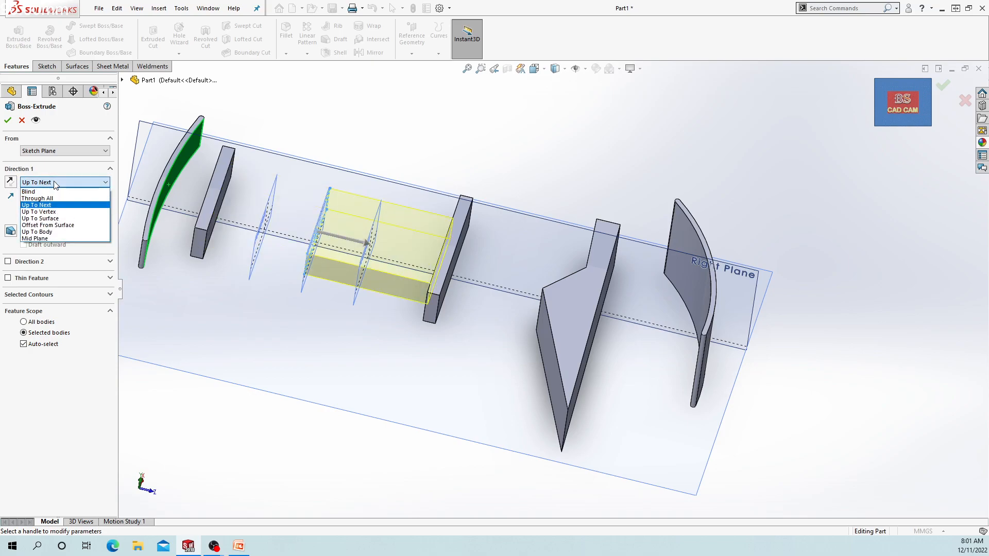
left_click(56, 213)
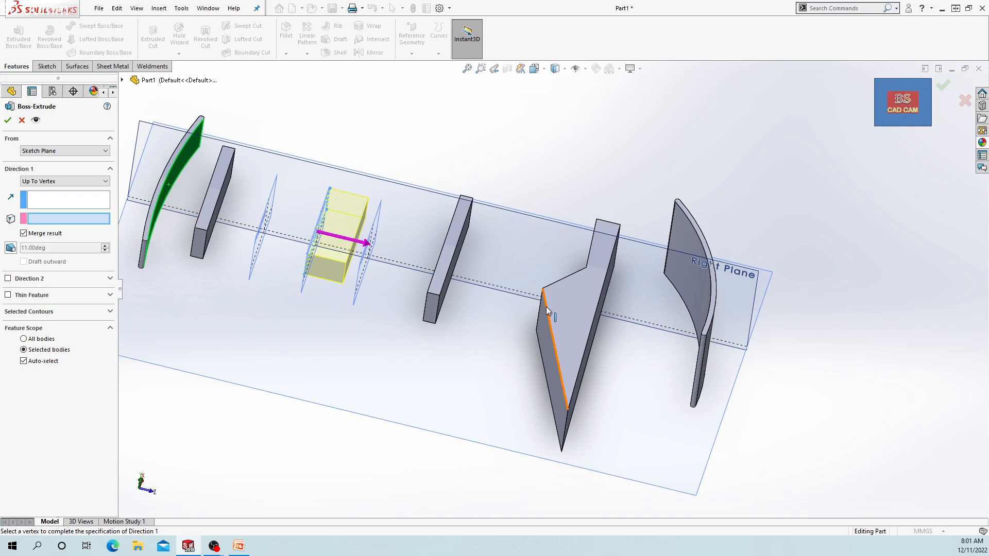
left_click(543, 289)
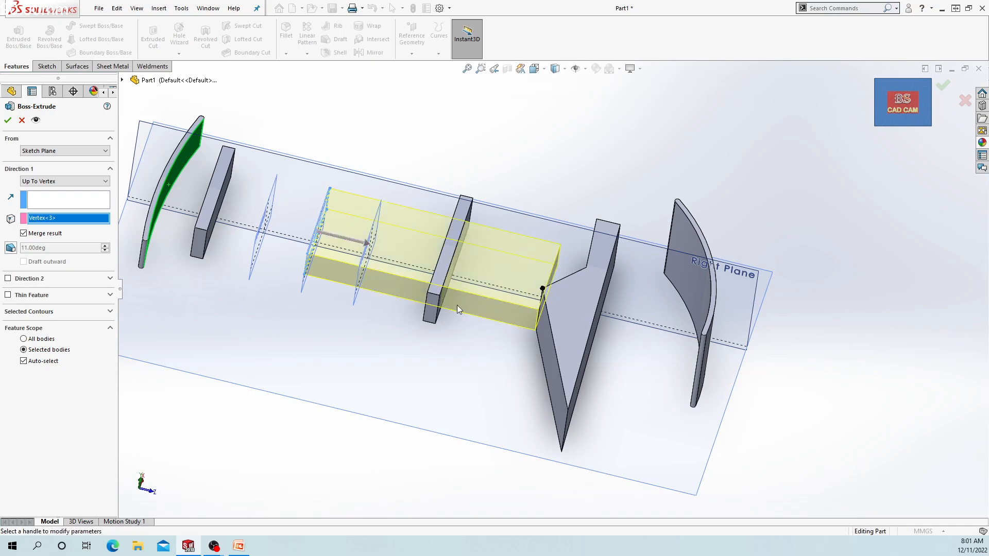
Replace the end vertex with a corner vertex of the far curved plate beyond the wedge-shaped block
right_click(49, 218)
left_click(66, 237)
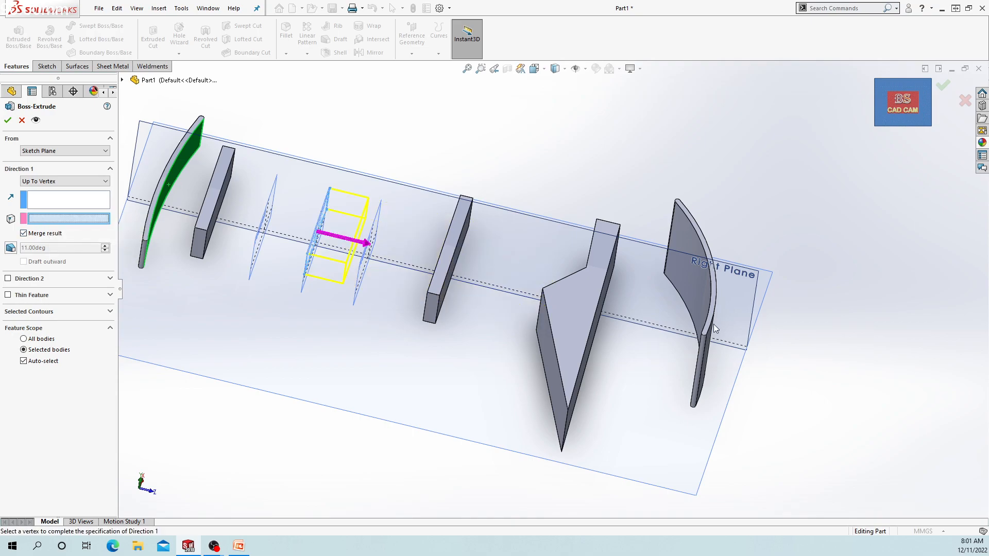
left_click(699, 333)
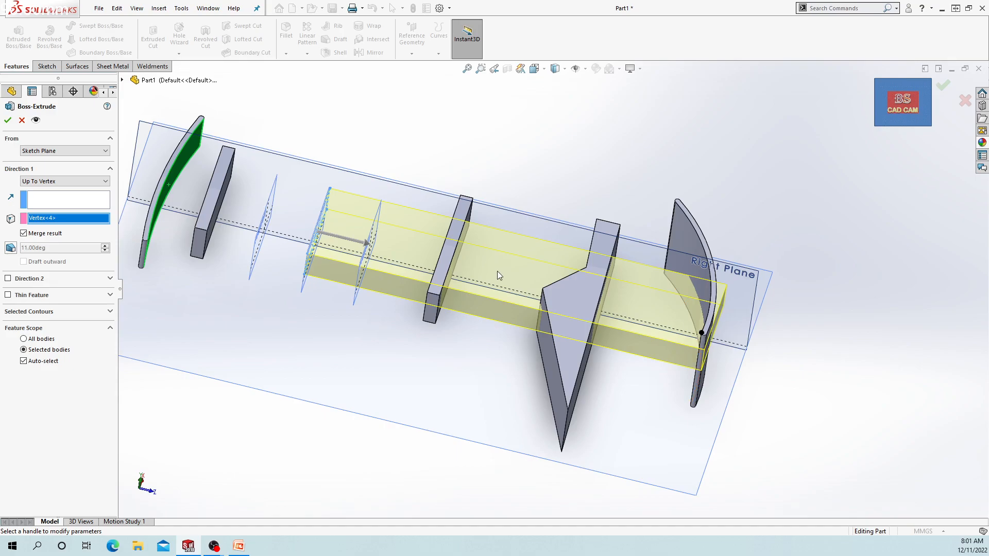
Replace the end vertex with the lower corner vertex of the green-highlighted curved plate
right_click(86, 219)
left_click(113, 240)
scroll(206, 245, "down", 3)
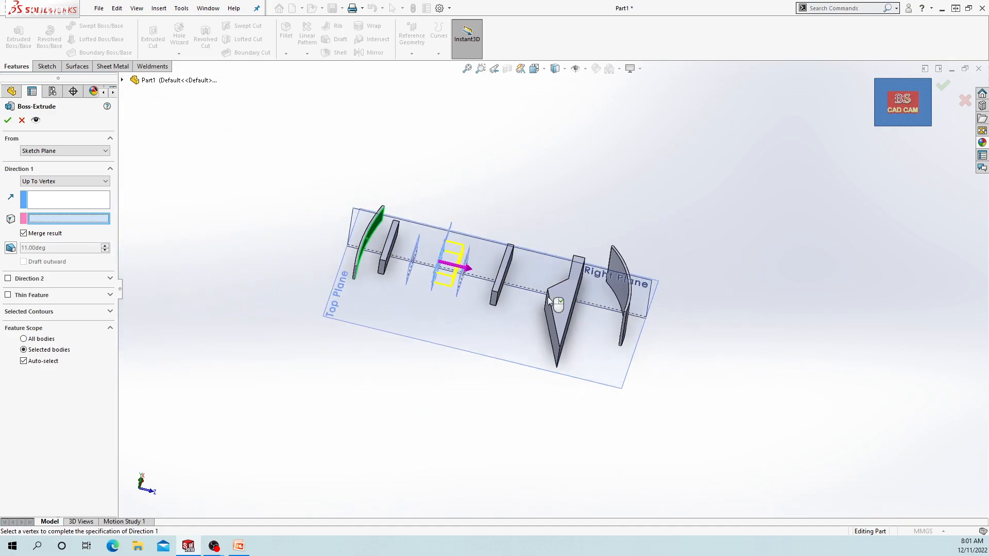
scroll(410, 252, "up", 6)
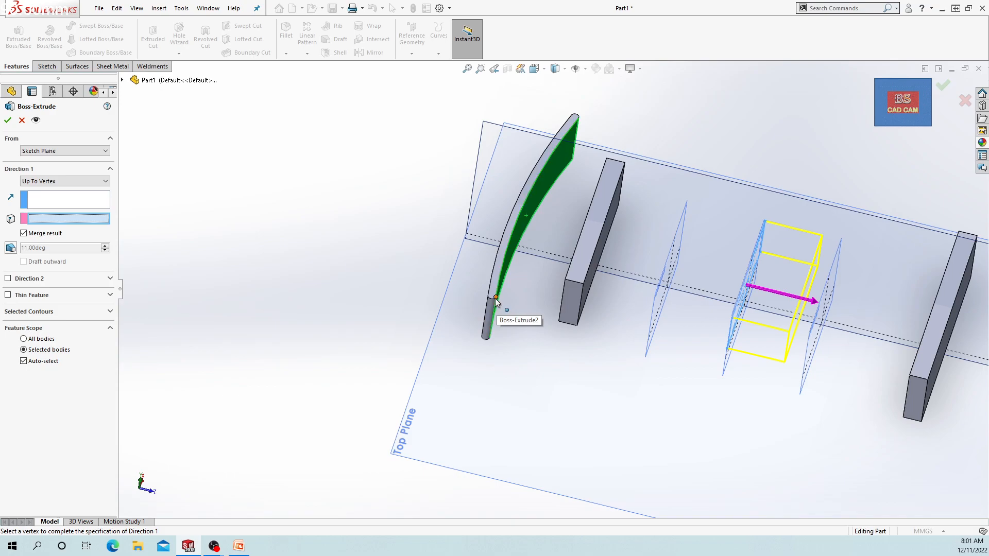
left_click(495, 298)
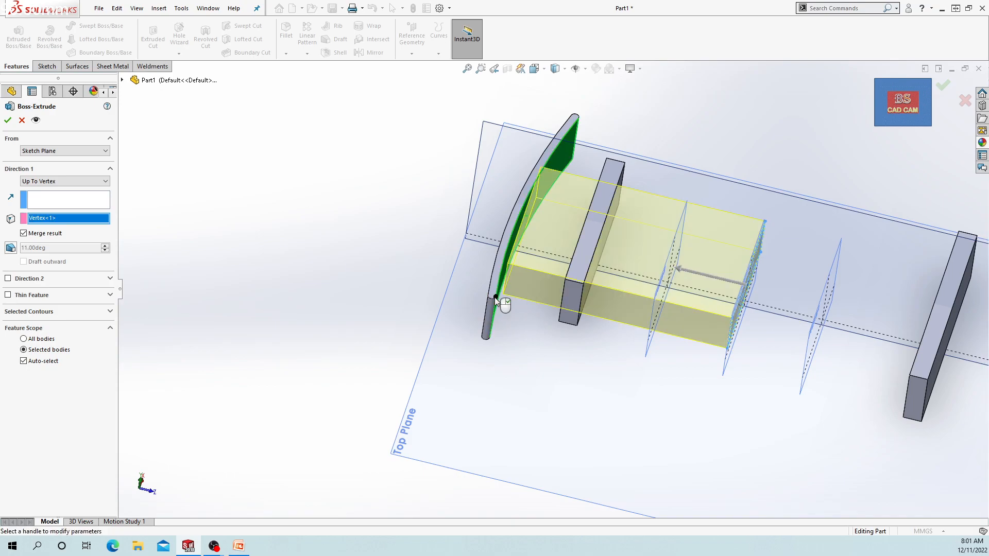
Clear the selected end vertex and look over the extrusion preview
left_click(494, 297)
scroll(497, 296, "up", 4)
scroll(757, 308, "down", 2)
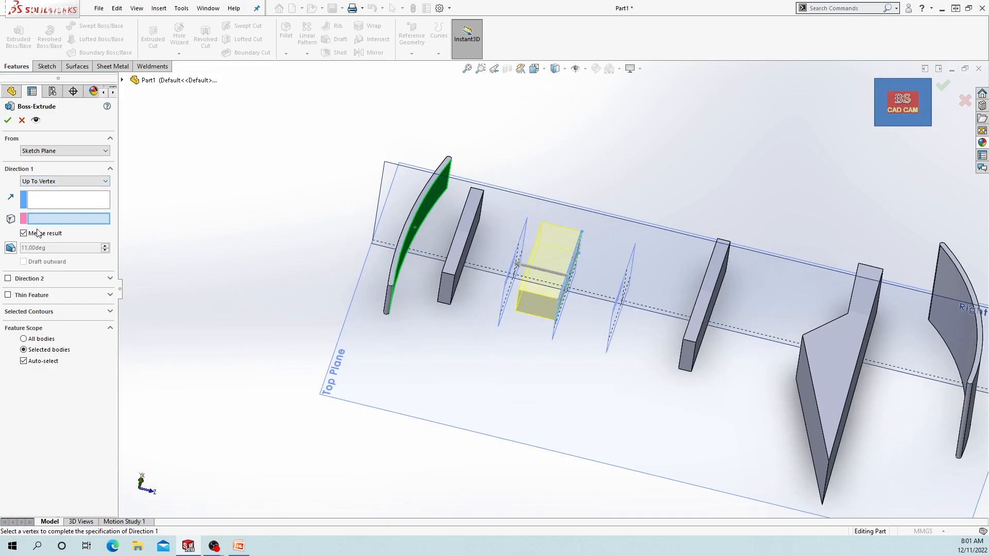
scroll(547, 273, "up", 3)
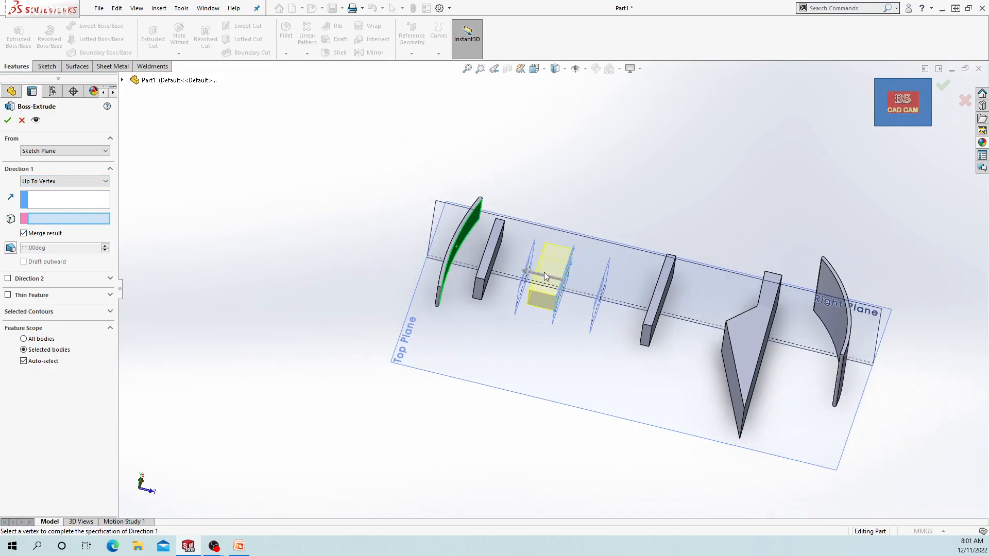
scroll(469, 279, "down", 4)
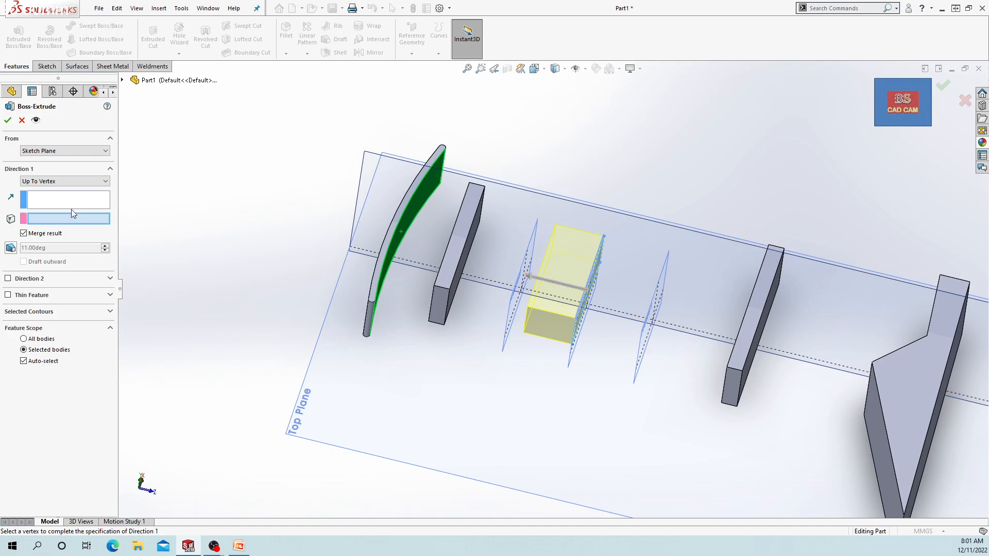
Set the Direction 1 end condition to Up To Surface, pick the green-highlighted curved plate's inner face, and inspect the preview
left_click(41, 182)
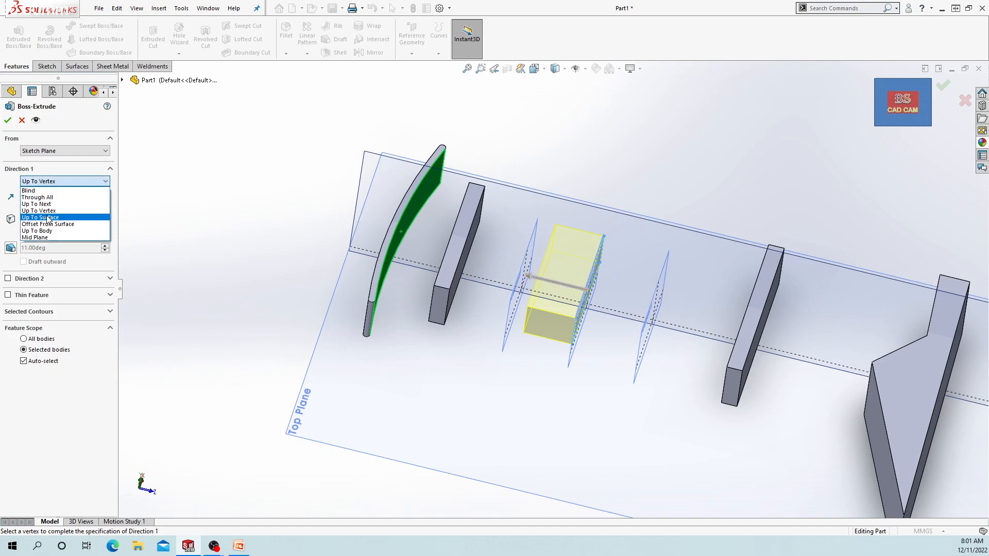
left_click(49, 217)
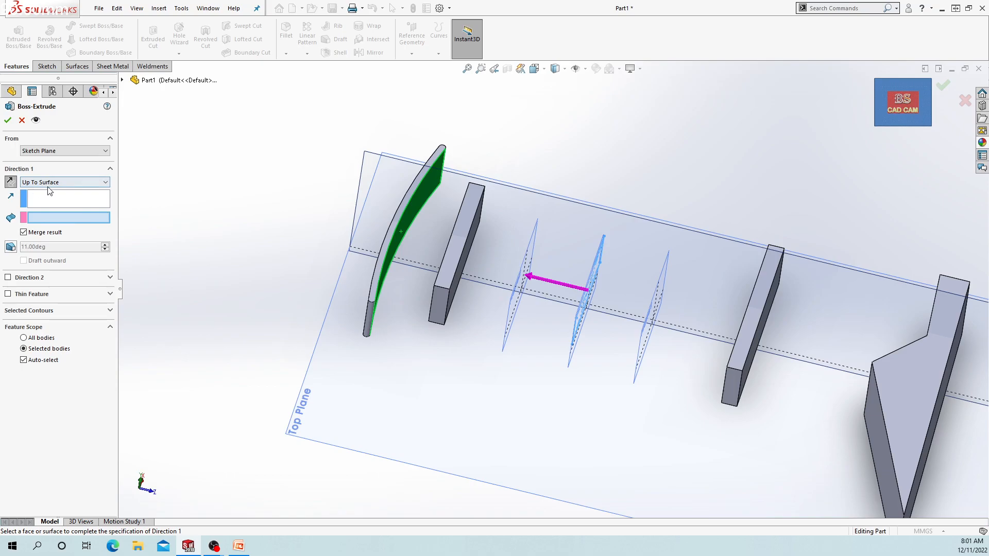
scroll(666, 334, "up", 3)
mouse_move(666, 334)
middle_mouse_down()
mouse_move(693, 313)
mouse_move(689, 354)
mouse_move(687, 321)
mouse_move(646, 332)
mouse_move(657, 339)
middle_mouse_up()
scroll(520, 296, "down", 2)
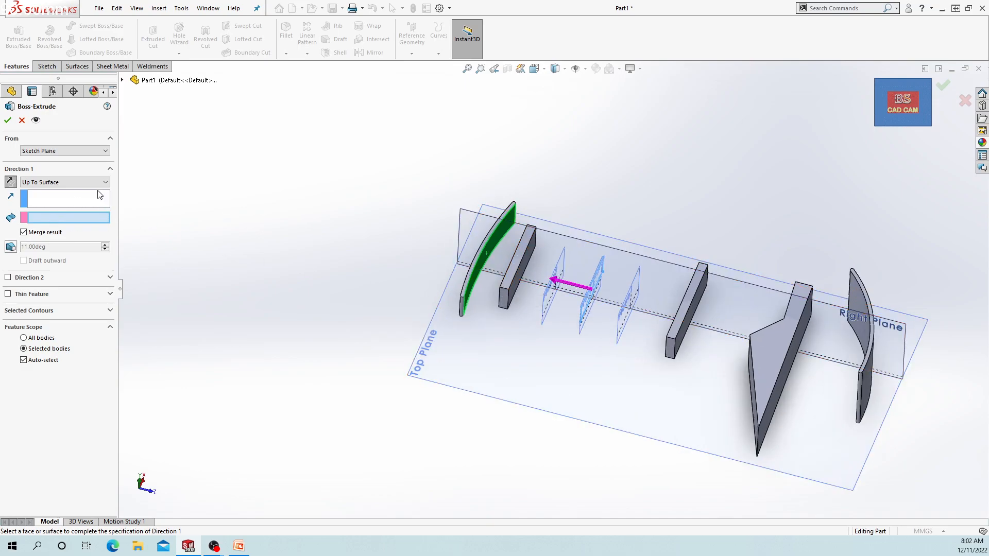
scroll(552, 242, "down", 3)
left_click(444, 258)
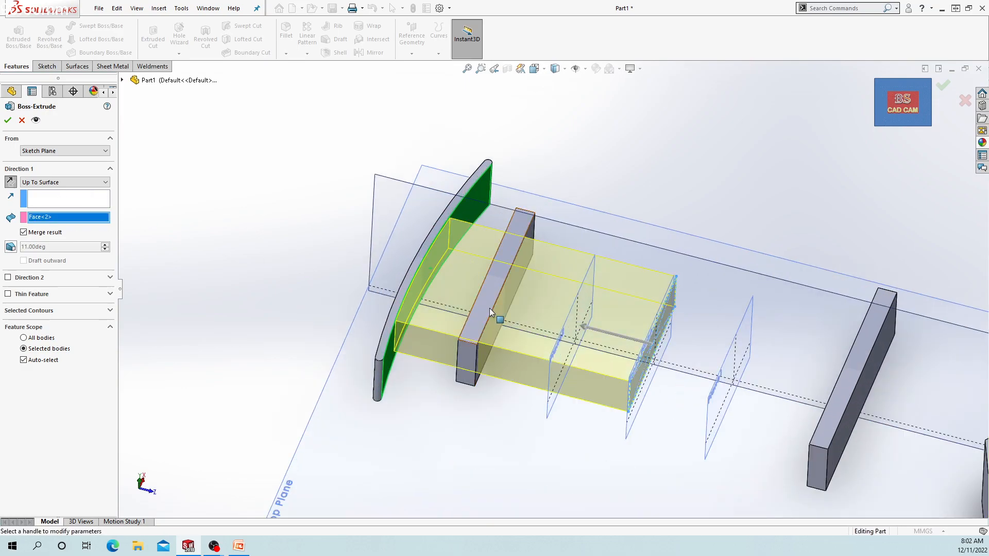
scroll(488, 308, "up", 3)
scroll(495, 280, "down", 3)
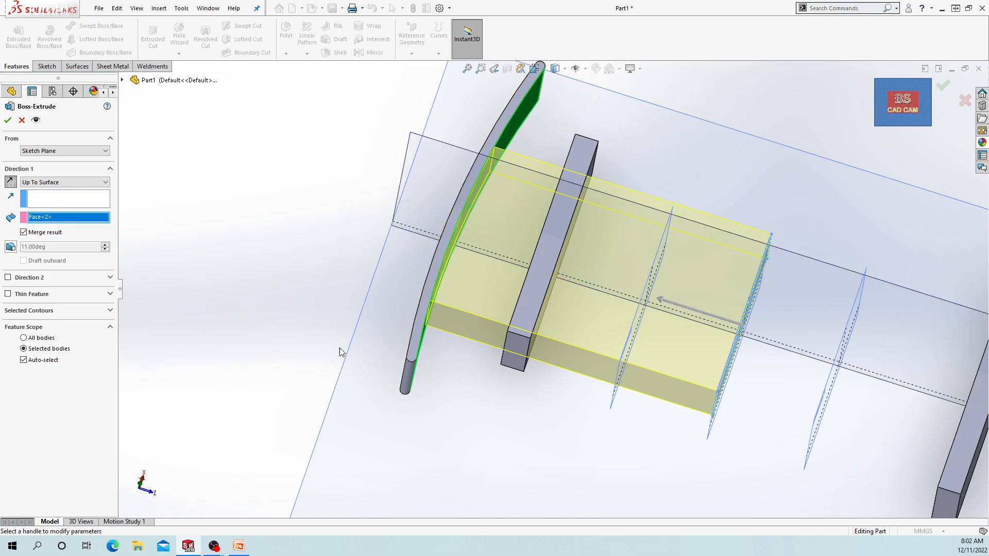
scroll(338, 348, "up", 5)
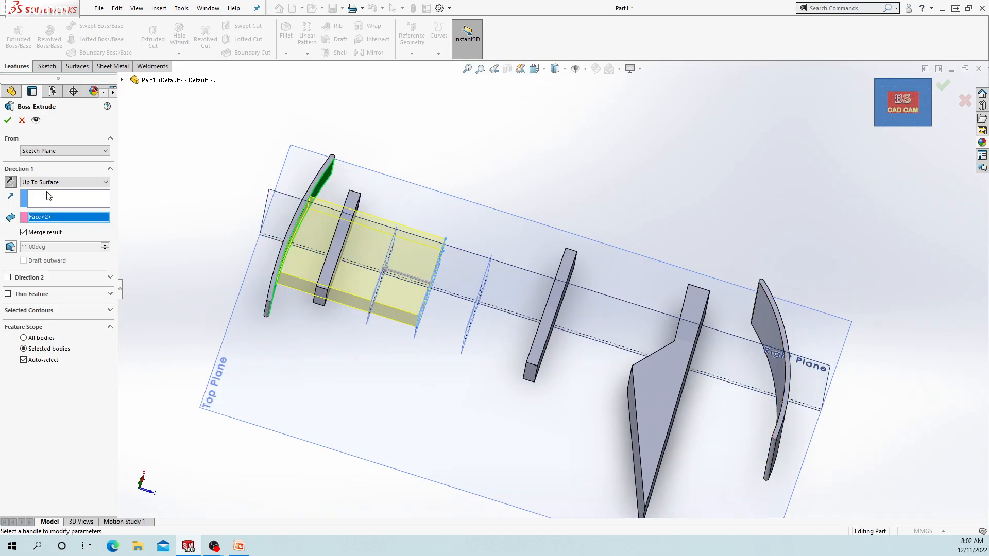
Replace the end surface with the flat block face facing the sketch, beside the green-highlighted curved plate
right_click(37, 220)
left_click(51, 233)
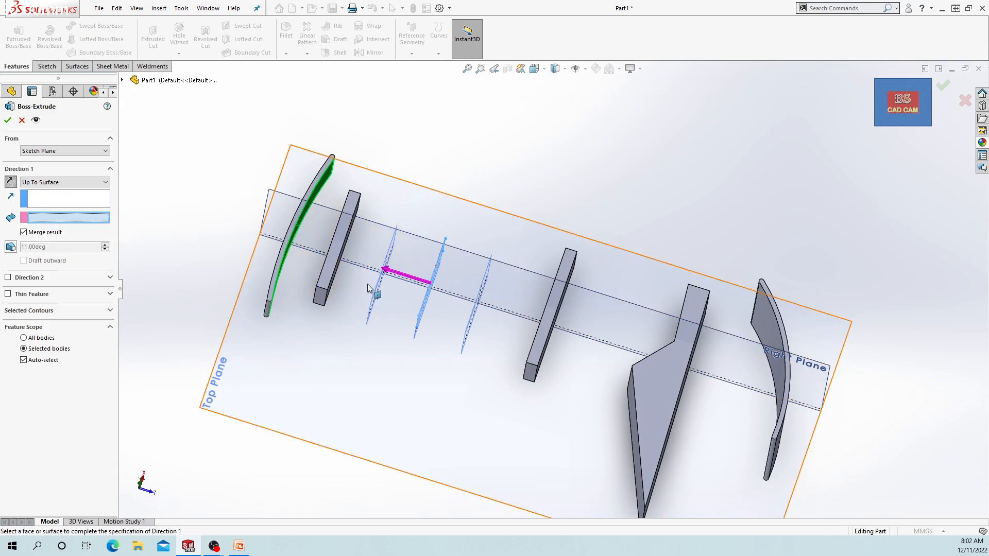
middle_click_drag(370, 287, 345, 252)
left_click(344, 253)
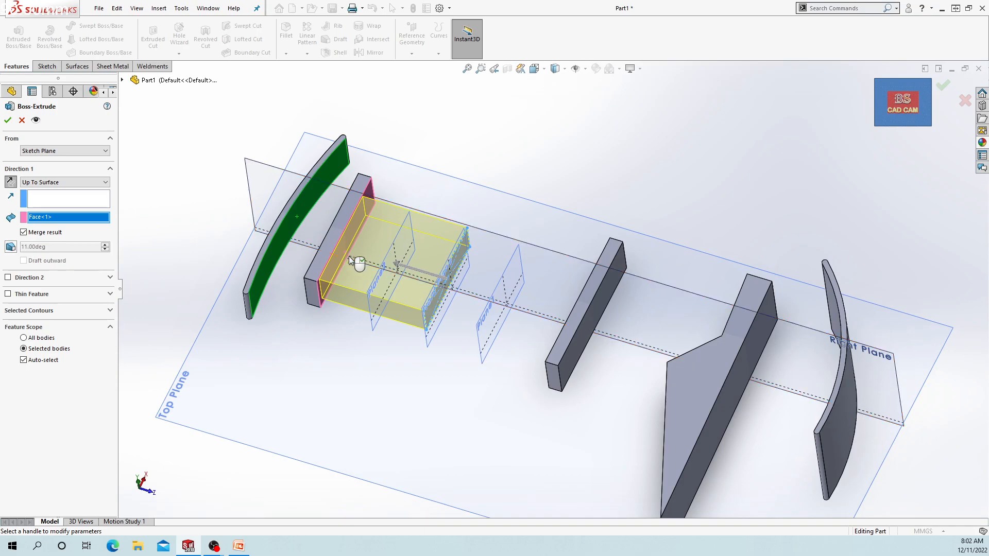
Replace the end surface with the slanted face of the wedge-shaped block and inspect the angled end of the preview
right_click(53, 221)
left_click(70, 236)
middle_click_drag(482, 294, 524, 301)
left_click(672, 381)
scroll(643, 376, "up", 3)
scroll(615, 312, "down", 8)
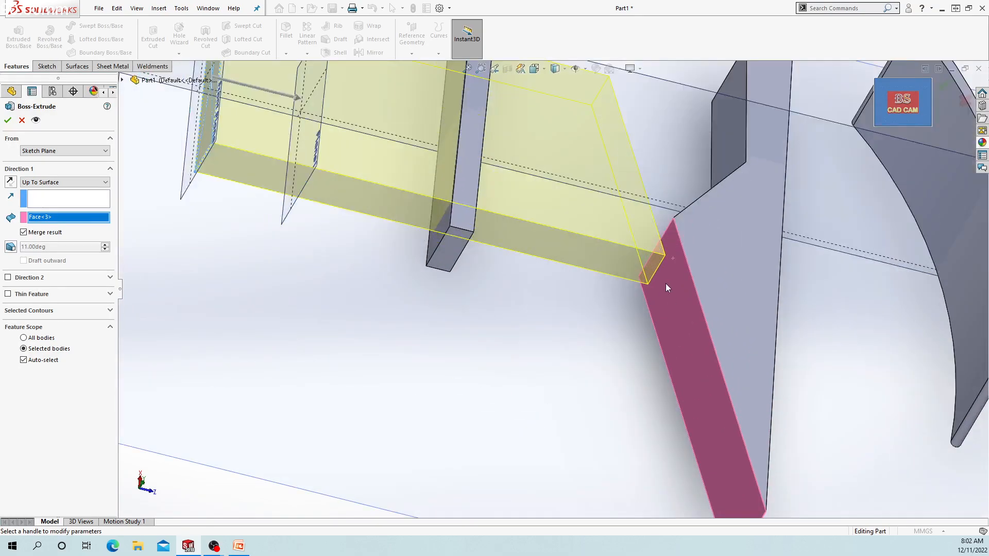
scroll(652, 328, "up", 10)
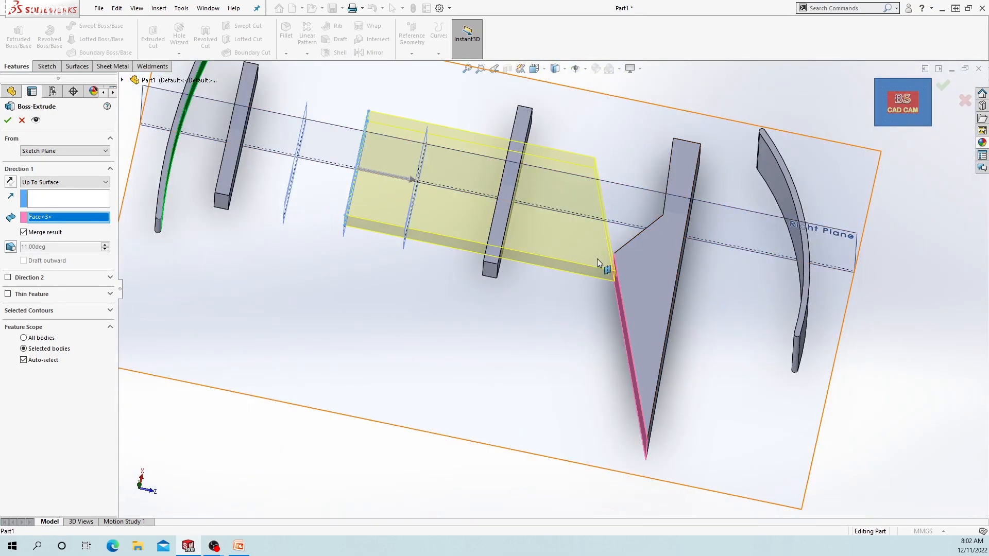
scroll(566, 309, "down", 5)
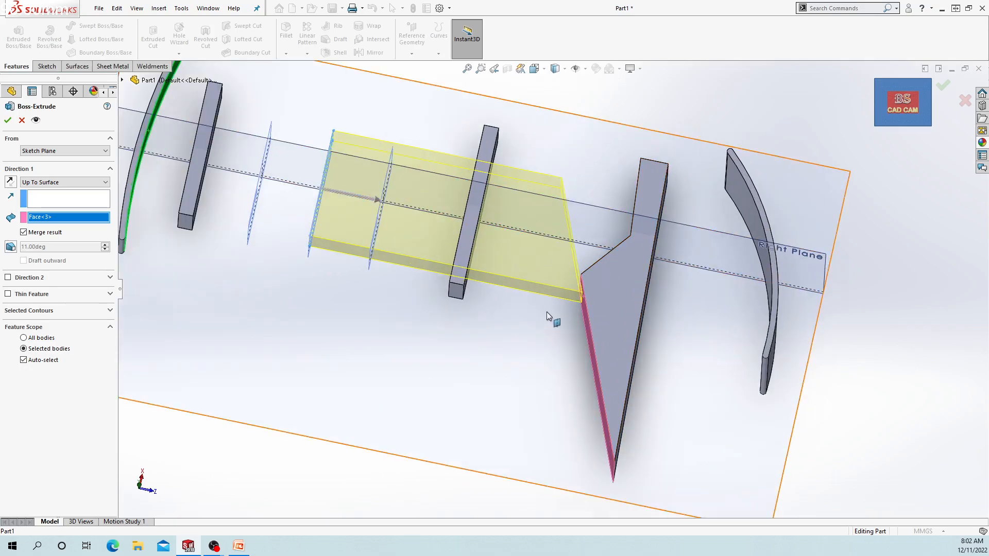
Replace the end surface with the inner face of the curved plate beyond the wedge-shaped block
middle_click_drag(589, 295, 654, 283)
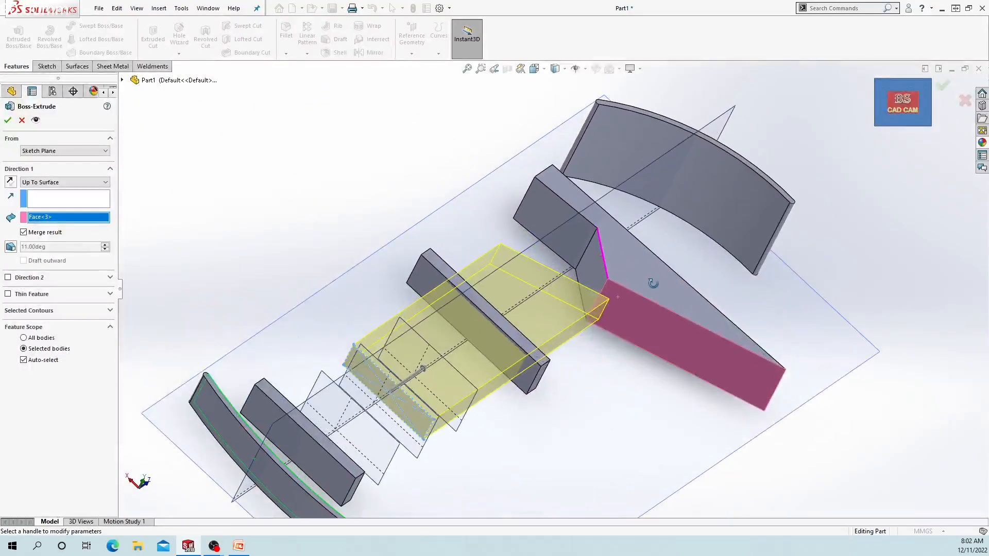
scroll(552, 288, "up", 2)
middle_click_drag(507, 304, 576, 304)
scroll(604, 287, "down", 5)
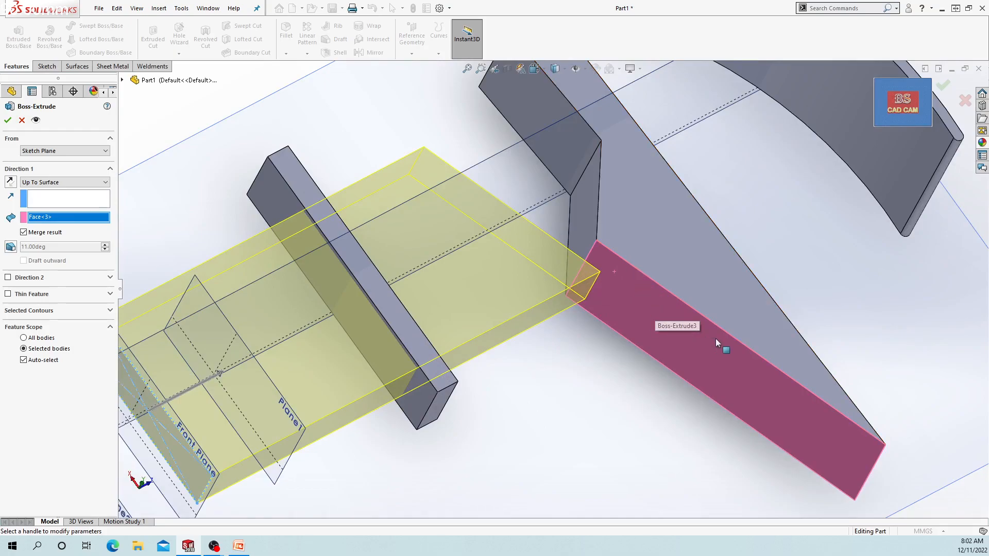
scroll(603, 278, "up", 5)
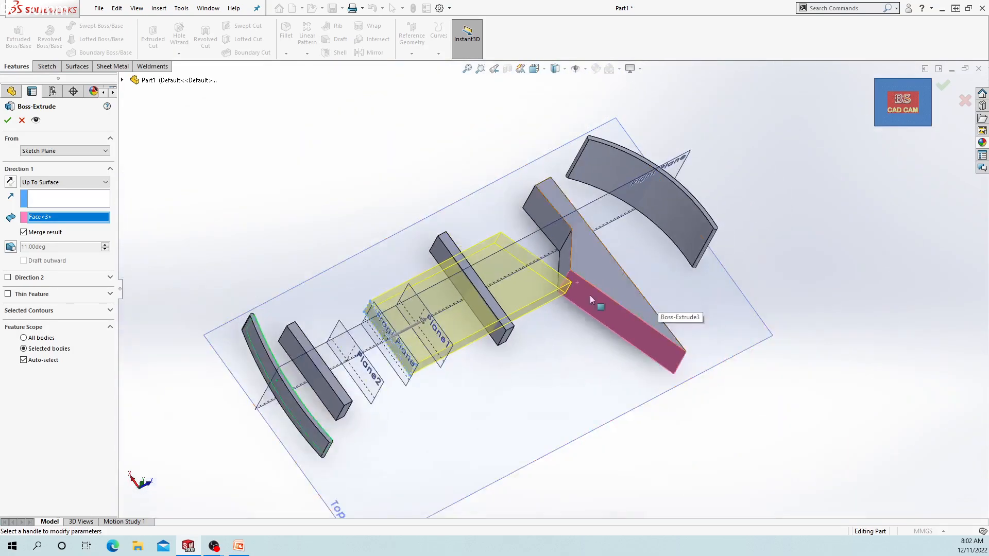
scroll(598, 263, "down", 5)
left_click(635, 231)
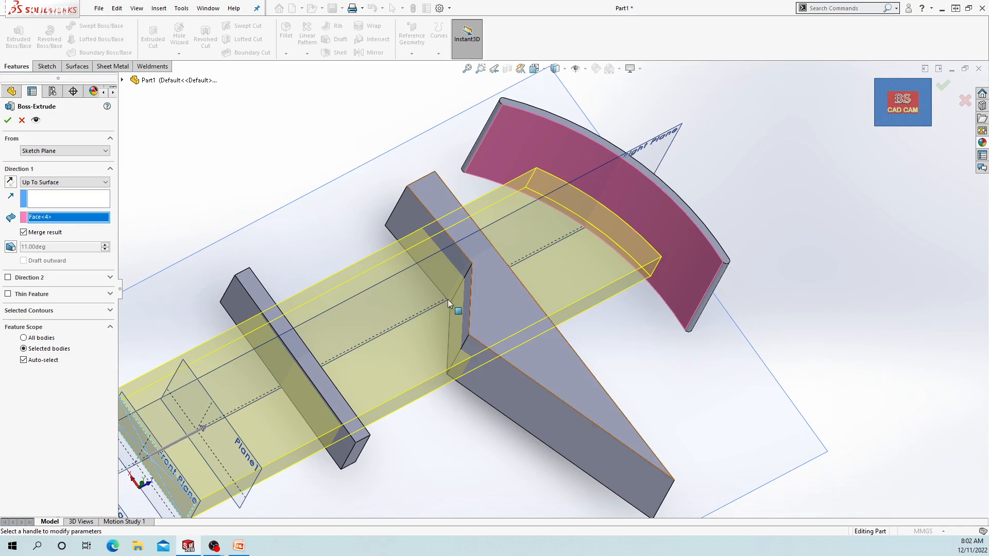
Try three front-side faces of the wedge-shaped block as the end surface, finishing on the one above the notch
left_click(465, 308)
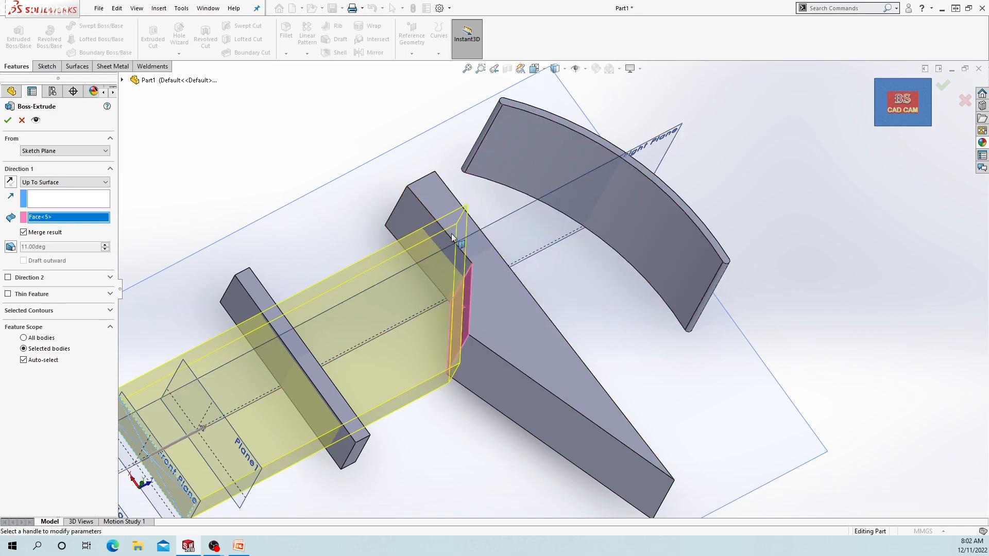
left_click(484, 368)
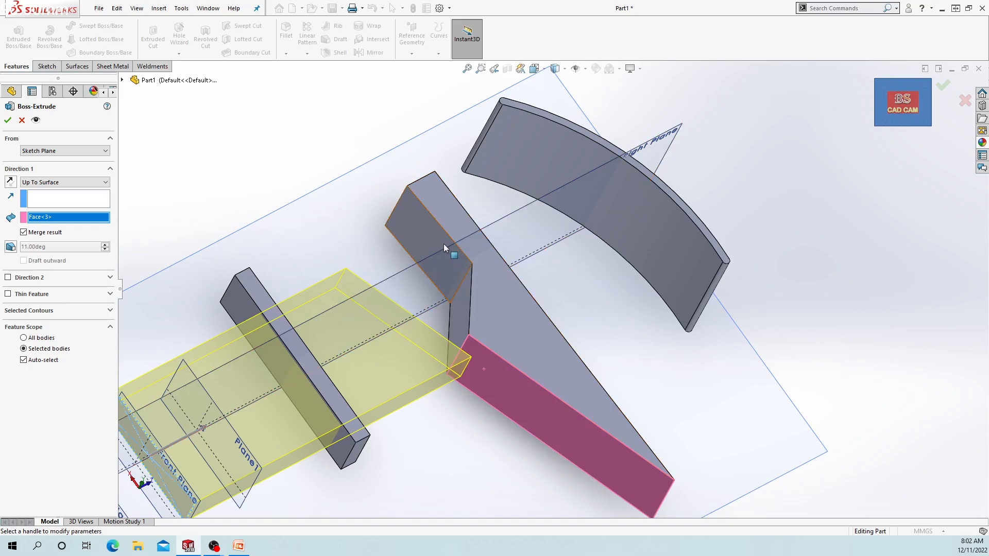
left_click(443, 244)
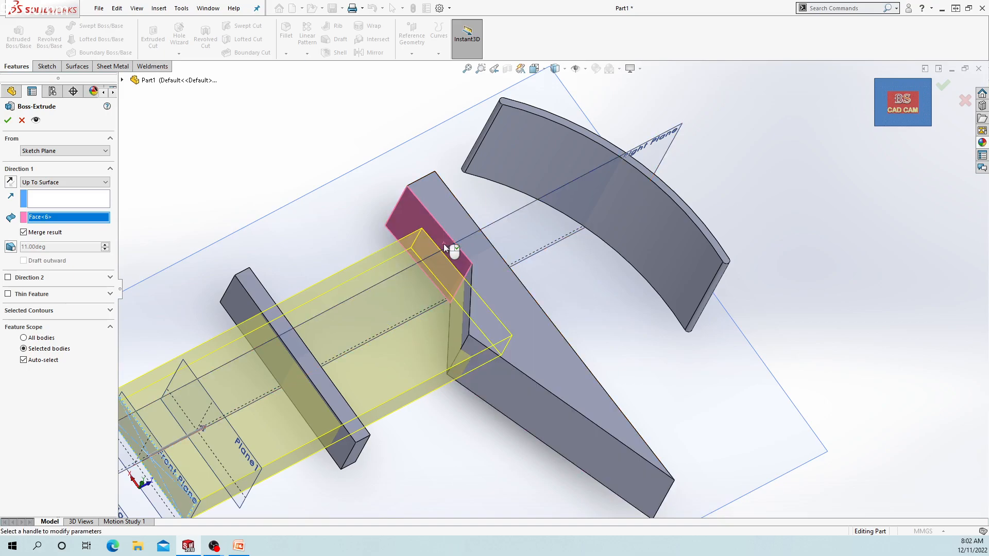
Switch the Direction 1 end condition to Offset From Surface and replace the reference face with the inner face of the curved plate beyond the wedge
left_click(55, 184)
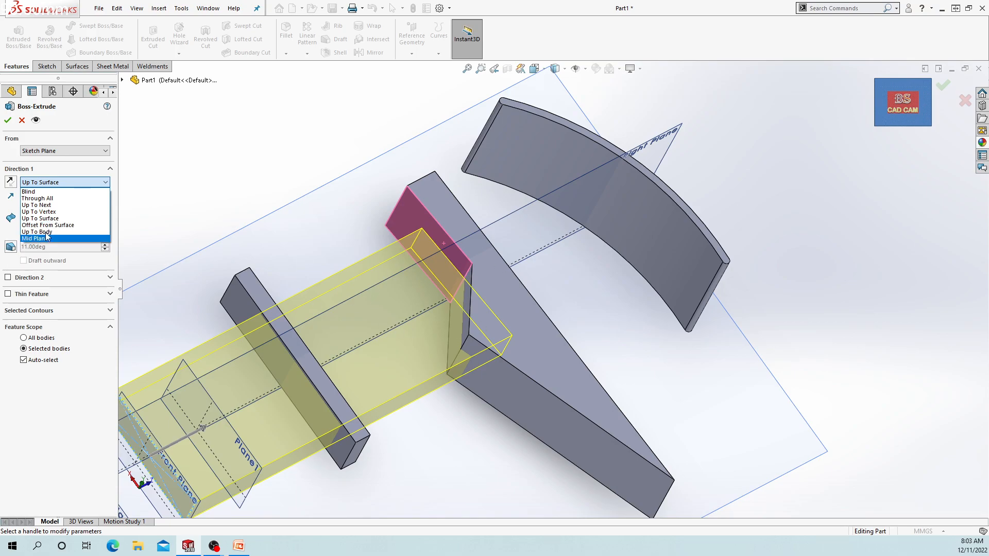
middle_click_drag(460, 335, 413, 307)
scroll(412, 307, "up", 2)
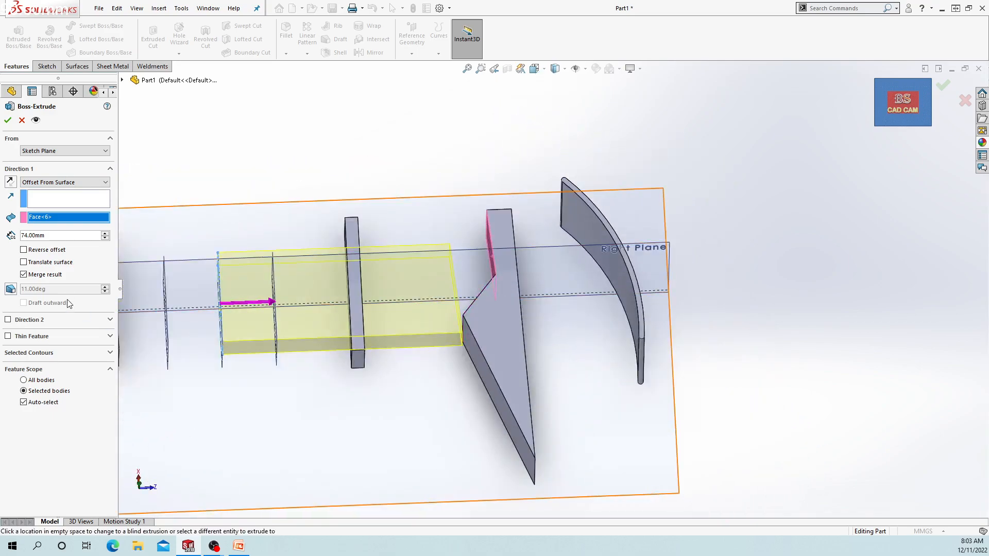
right_click(48, 219)
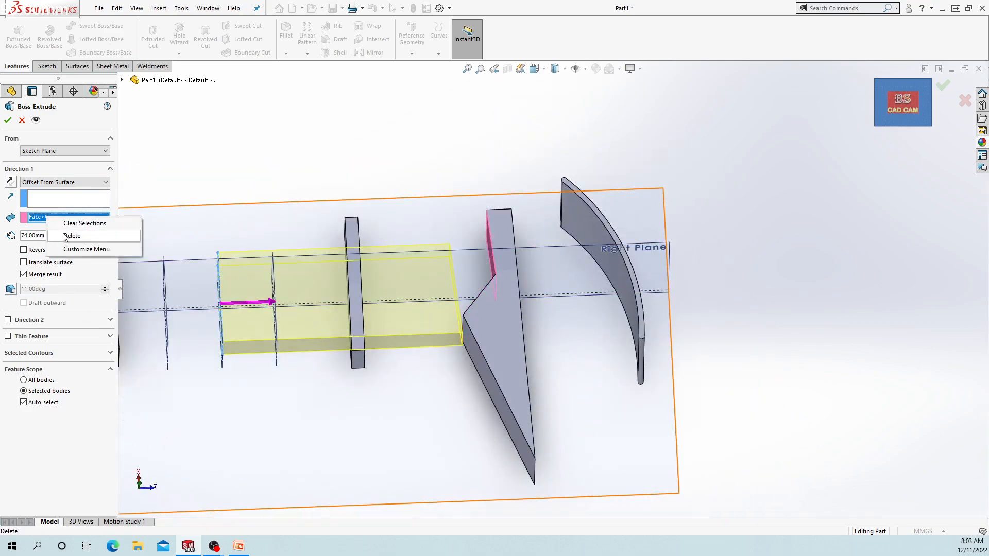
left_click(66, 237)
middle_click_drag(607, 309, 618, 303)
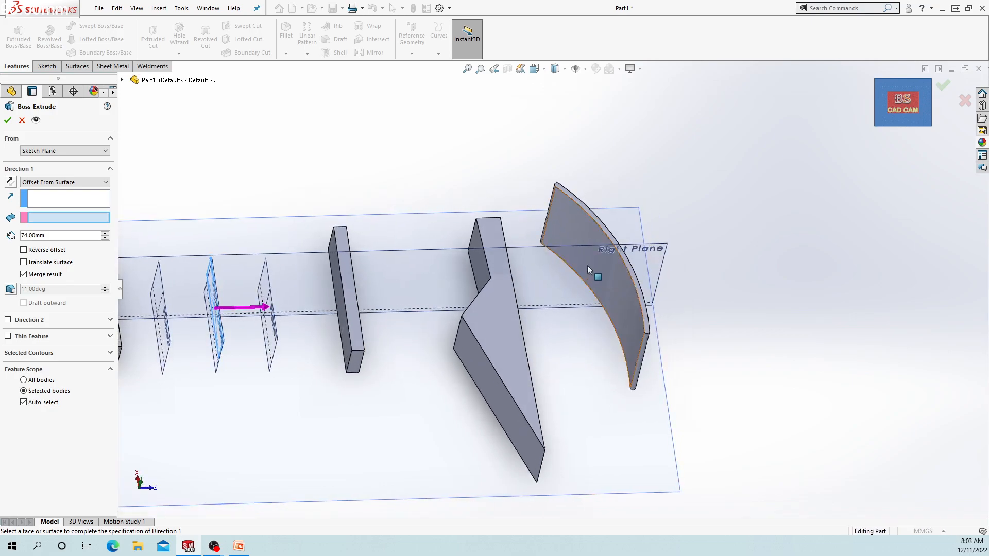
left_click(624, 298)
scroll(593, 291, "down", 3)
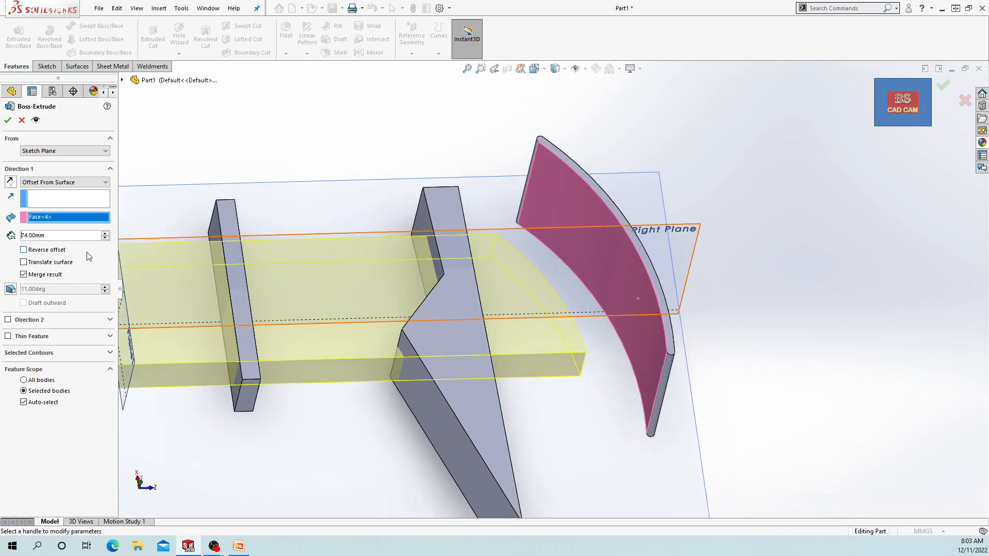
Reduce the offset distance from the curved plate's inner face to 4 mm
scroll(533, 280, "up", 3)
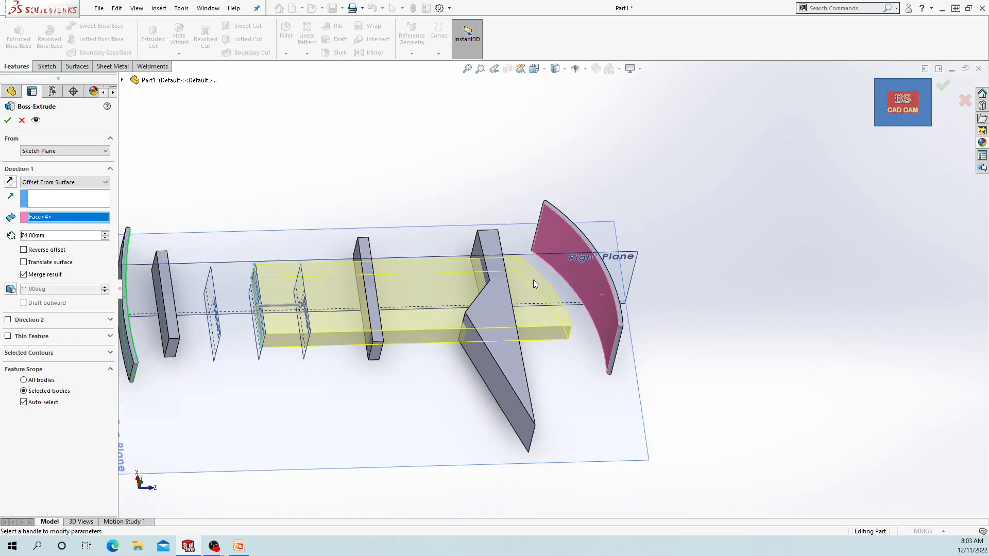
middle_click_drag(533, 280, 521, 308)
scroll(486, 287, "down", 4)
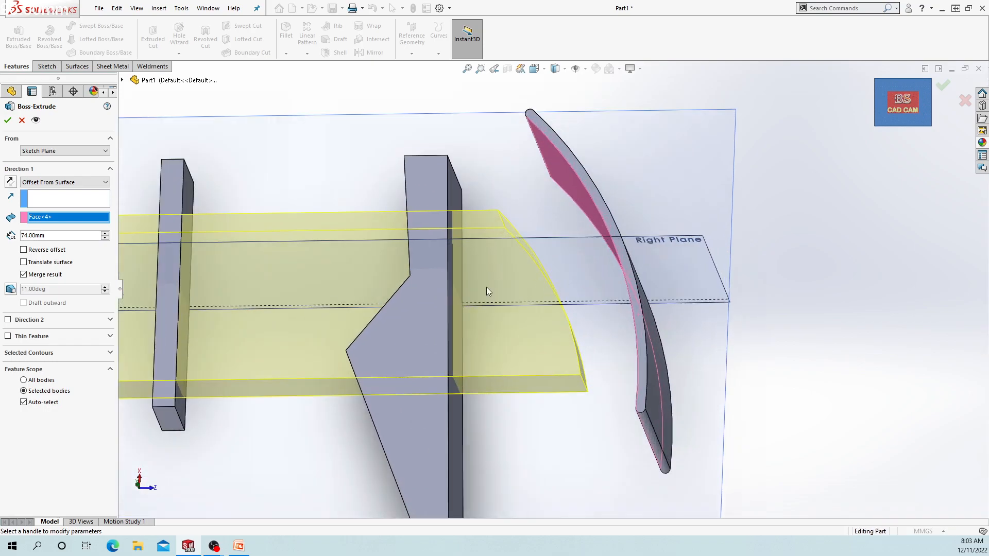
left_click(105, 238)
left_click(105, 237)
left_click(105, 238)
left_click(105, 238)
left_click(105, 238)
left_click(105, 237)
left_click(105, 238)
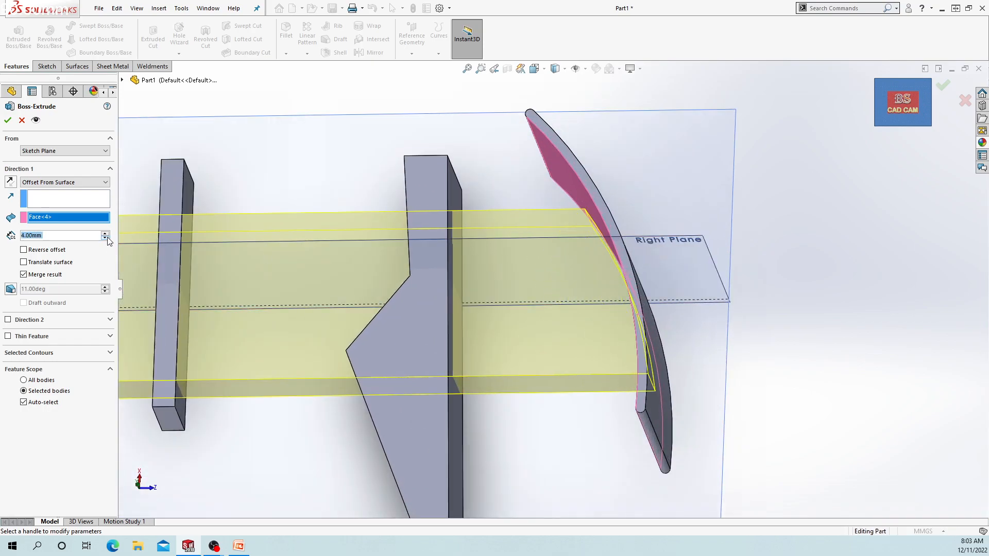
Examine the gap between the preview's curved end and the plate's inner face, including a view normal to the Top Plane
scroll(538, 203, "down", 3)
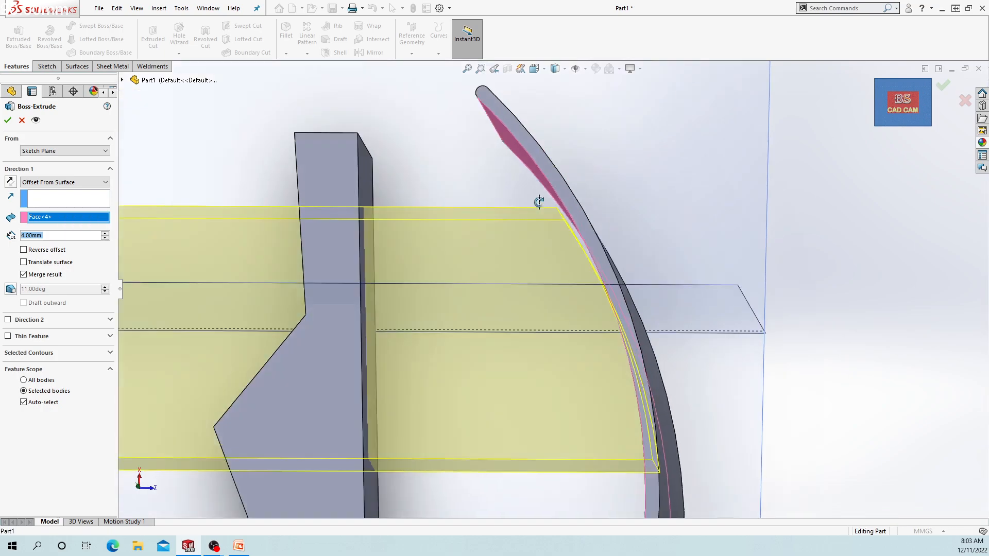
middle_click_drag(546, 217, 545, 250)
scroll(580, 262, "down", 4)
scroll(498, 261, "down", 2)
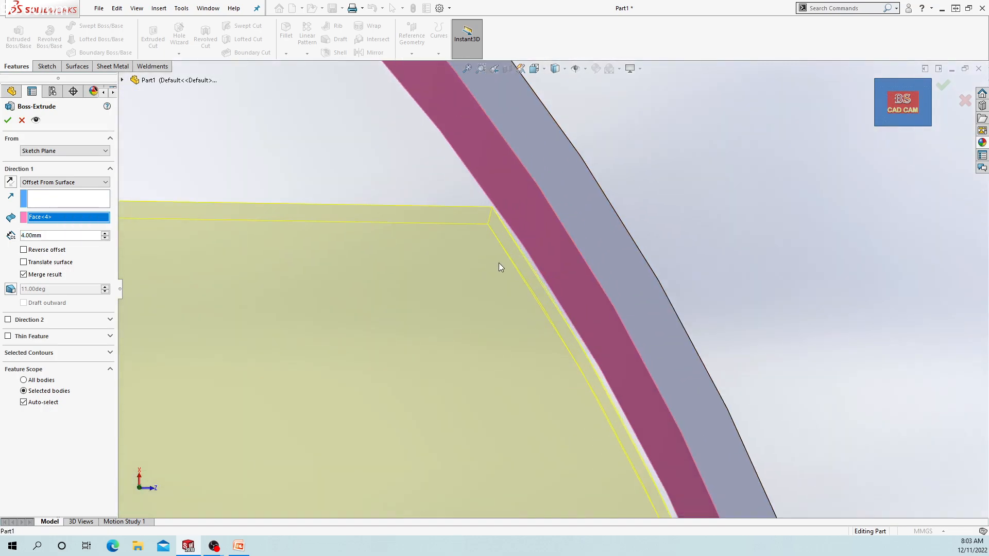
scroll(572, 292, "up", 3)
scroll(573, 289, "up", 3)
middle_click_drag(573, 289, 537, 316)
scroll(570, 301, "up", 2)
scroll(570, 302, "down", 3)
scroll(538, 316, "up", 5)
key("space")
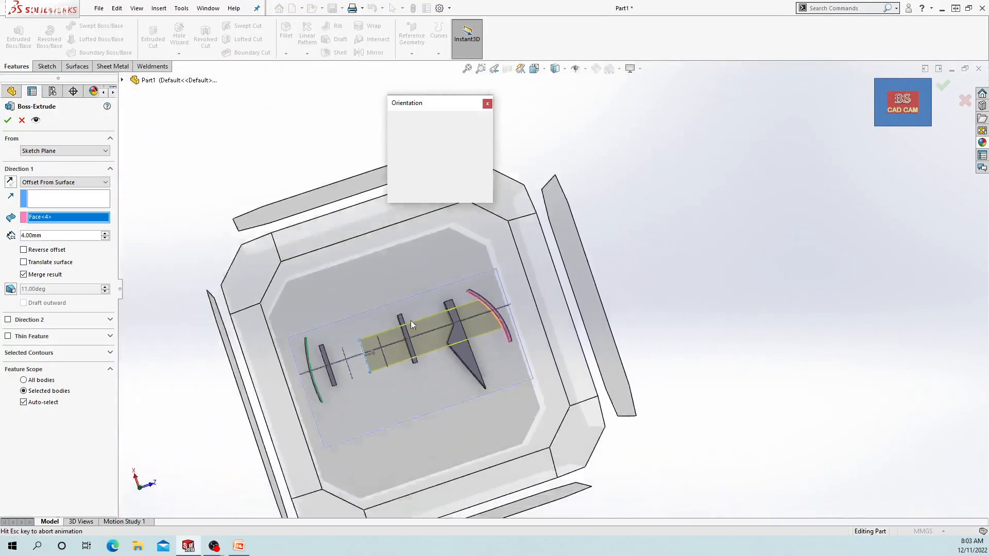
left_click(381, 296)
scroll(762, 266, "down", 6)
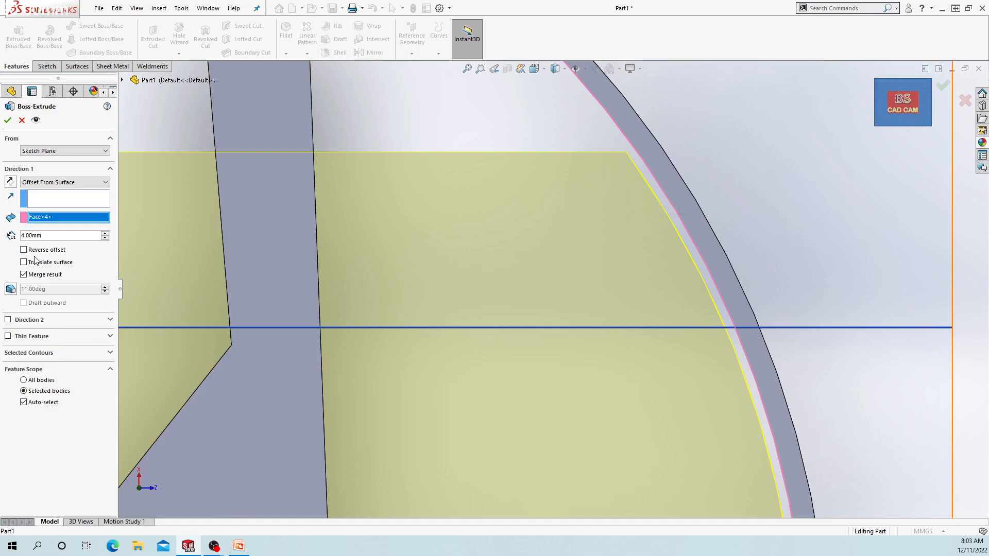
scroll(734, 282, "up", 2)
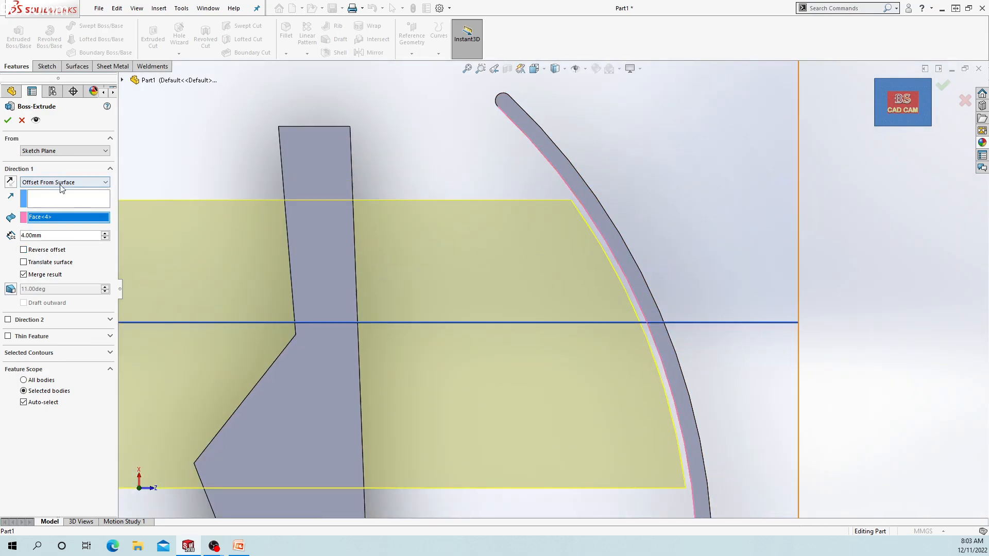
Turn on Reverse offset, inspect the preview, and replace the reference face with the curved plate's outer face
left_click(25, 250)
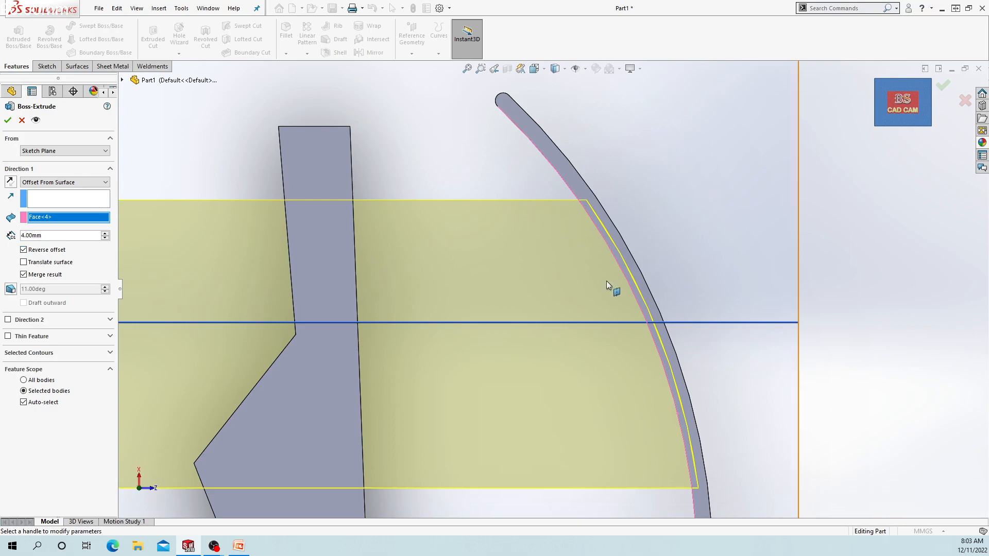
right_click(56, 221)
left_click(93, 224)
middle_click_drag(387, 260, 659, 230)
left_click(659, 229)
Examine how the preview's end lies relative to the curved plate's outer face, finishing in a view normal to the Top Plane
scroll(576, 319, "up", 3)
middle_click_drag(576, 319, 618, 276)
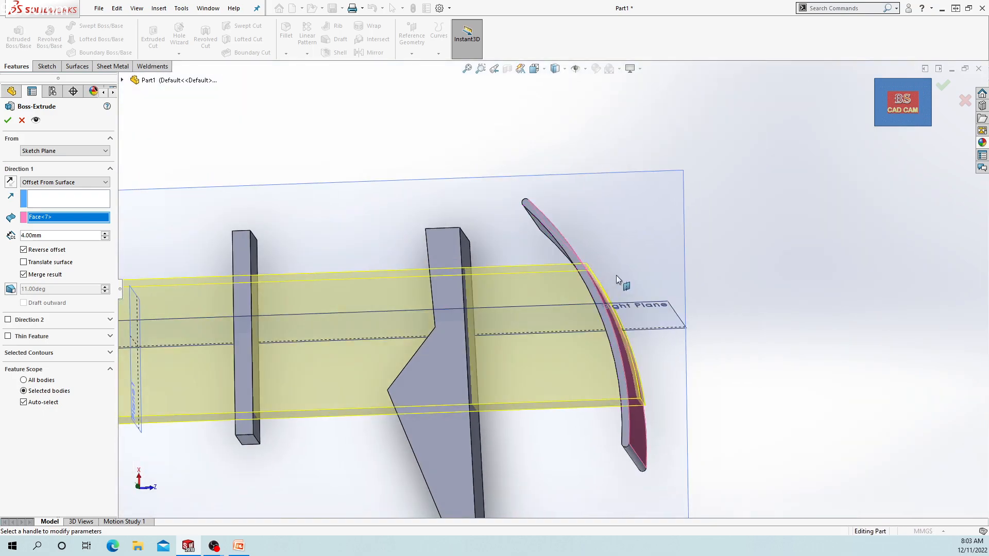
scroll(617, 277, "down", 3)
scroll(566, 287, "down", 2)
middle_click_drag(553, 281, 558, 300)
scroll(558, 298, "up", 5)
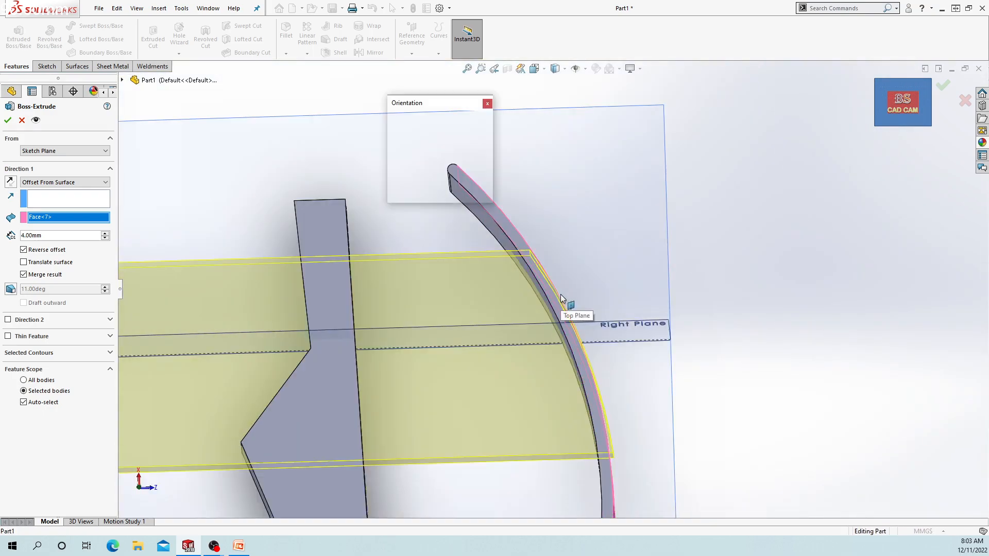
key("space")
left_click(458, 286)
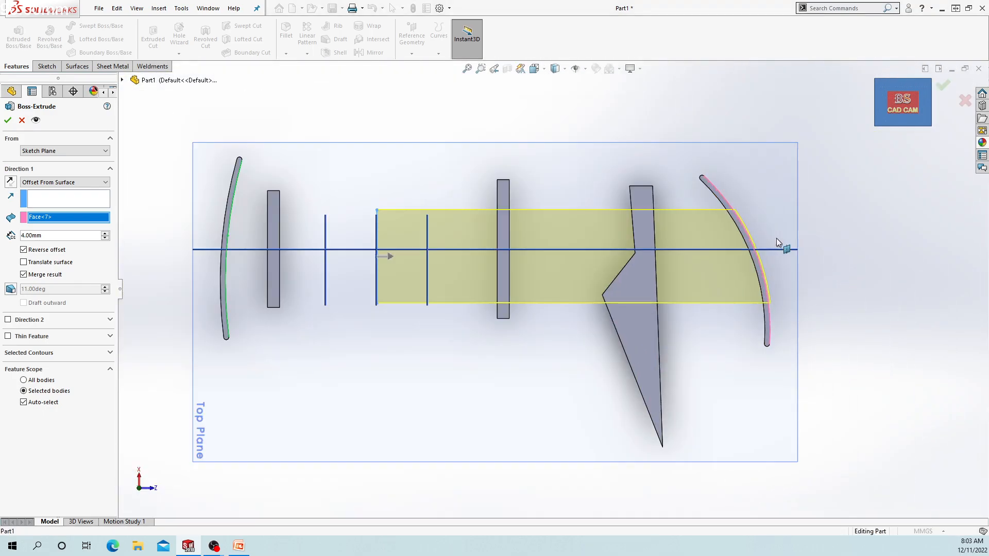
Replace the reference face with the green-highlighted inner face of the curved plate on the opposite side of the sketch
right_click(49, 223)
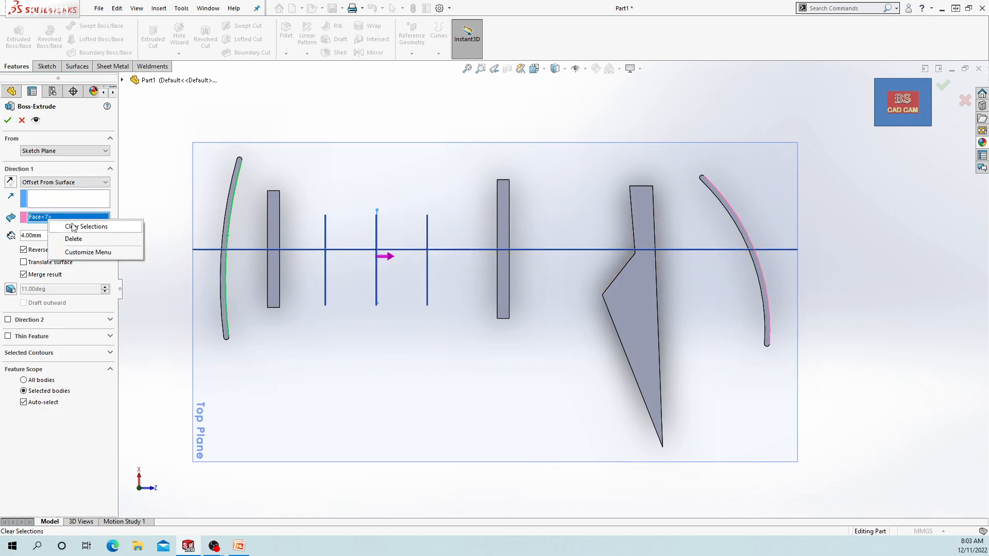
left_click(72, 240)
middle_click_drag(495, 263, 492, 217)
scroll(253, 248, "down", 4)
left_click(334, 247)
middle_click_drag(369, 280, 368, 340)
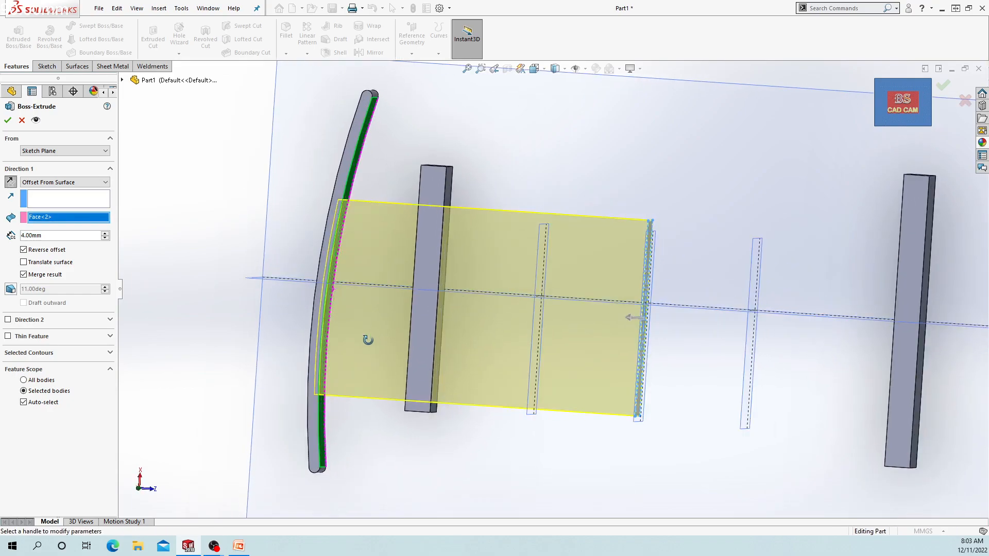
Turn off Reverse offset and inspect the preview's end beside the green-highlighted plate face
left_click(24, 250)
scroll(281, 327, "up", 6)
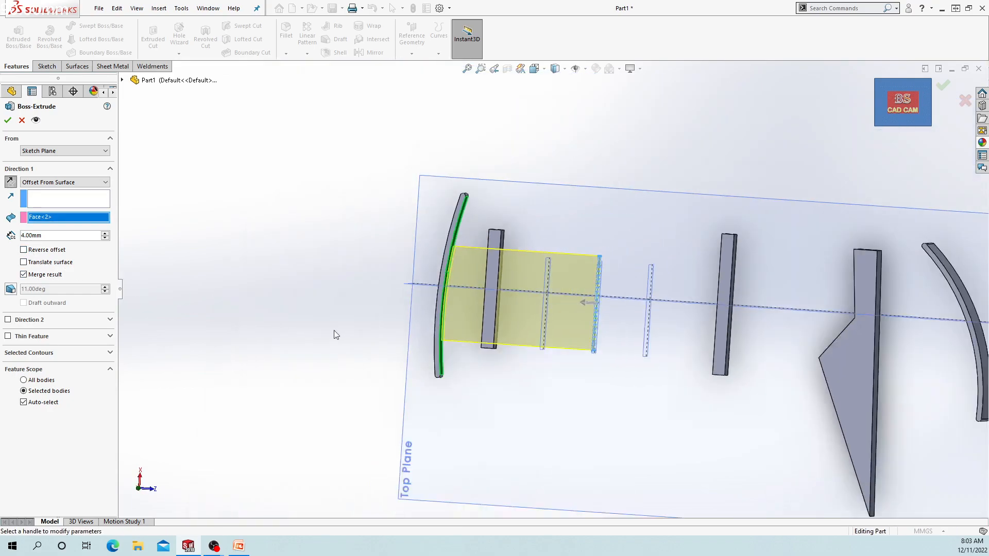
scroll(640, 295, "down", 3)
scroll(384, 281, "down", 3)
middle_click_drag(384, 281, 396, 164)
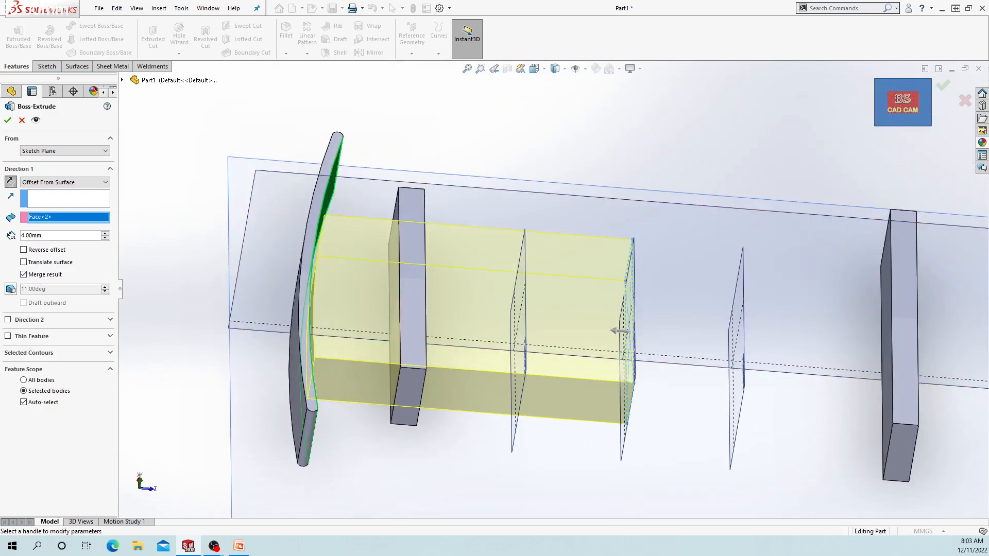
Accept the Offset From Surface extrusion and inspect the solid's curved end next to the plate
left_click(8, 120)
scroll(430, 364, "down", 3)
middle_click_drag(417, 354, 446, 289)
scroll(430, 340, "down", 4)
scroll(644, 309, "up", 6)
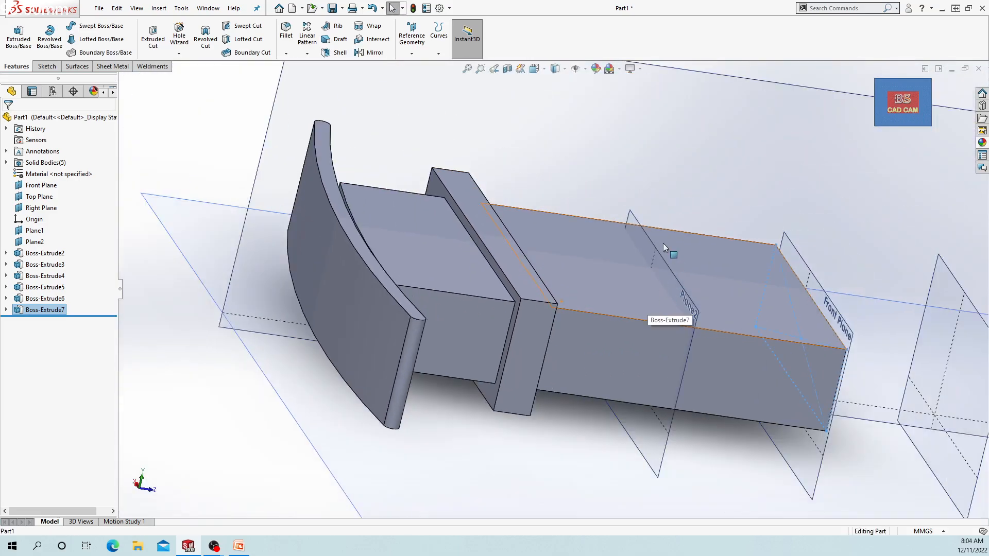
middle_click_drag(518, 276, 464, 307)
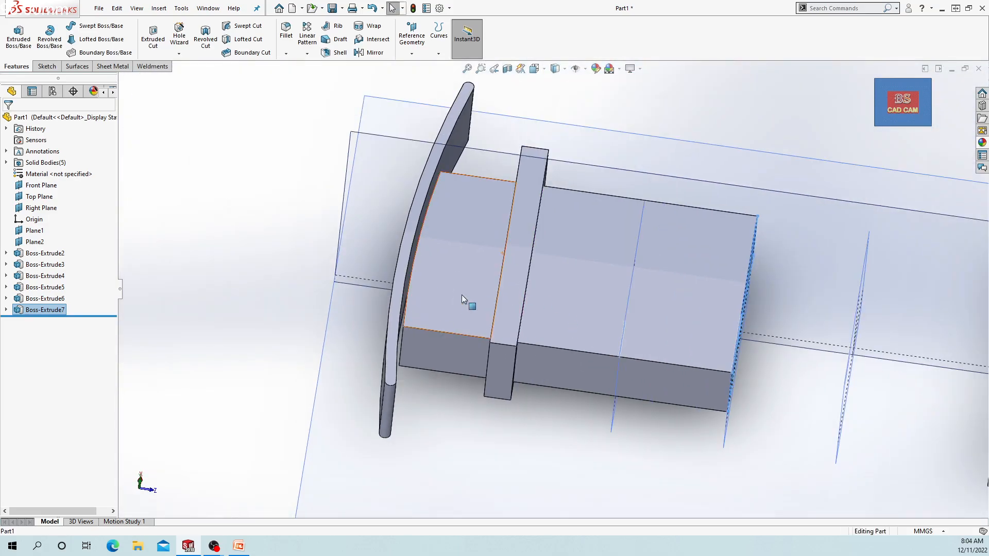
Undo the Offset From Surface extrusion and start a Boss-Extrude of the Front Plane rectangle with the Up To Body end condition
left_click(194, 252)
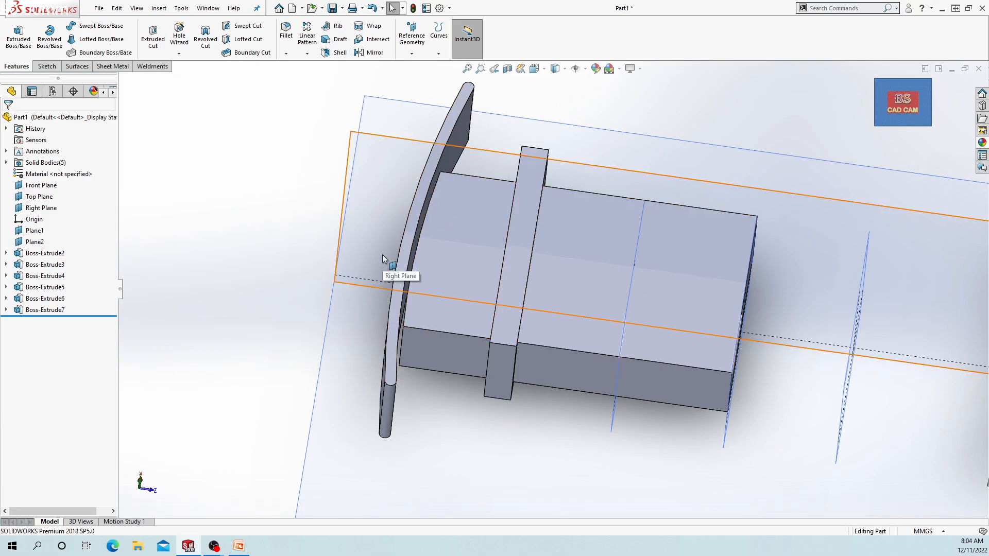
key("ctrl+z")
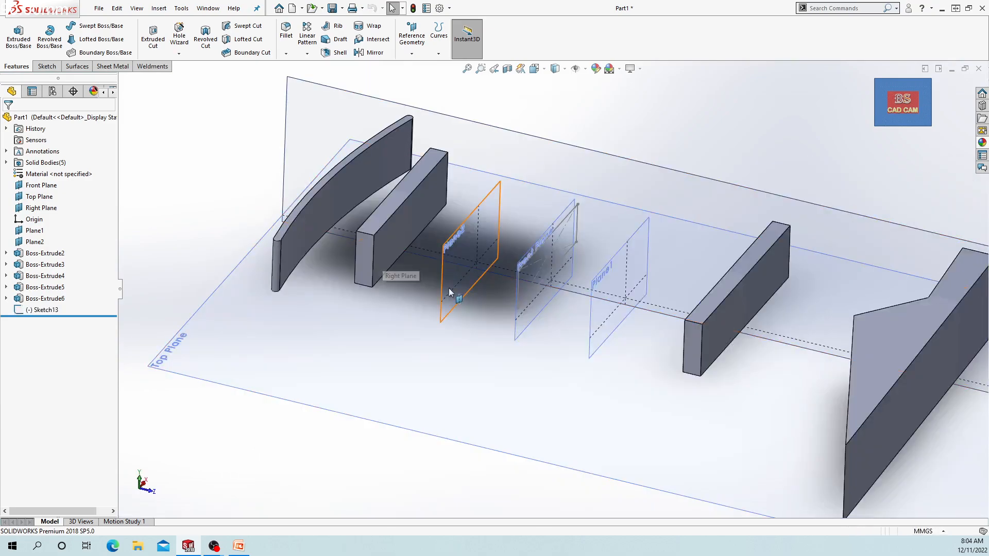
scroll(552, 238, "down", 3)
left_click(577, 218)
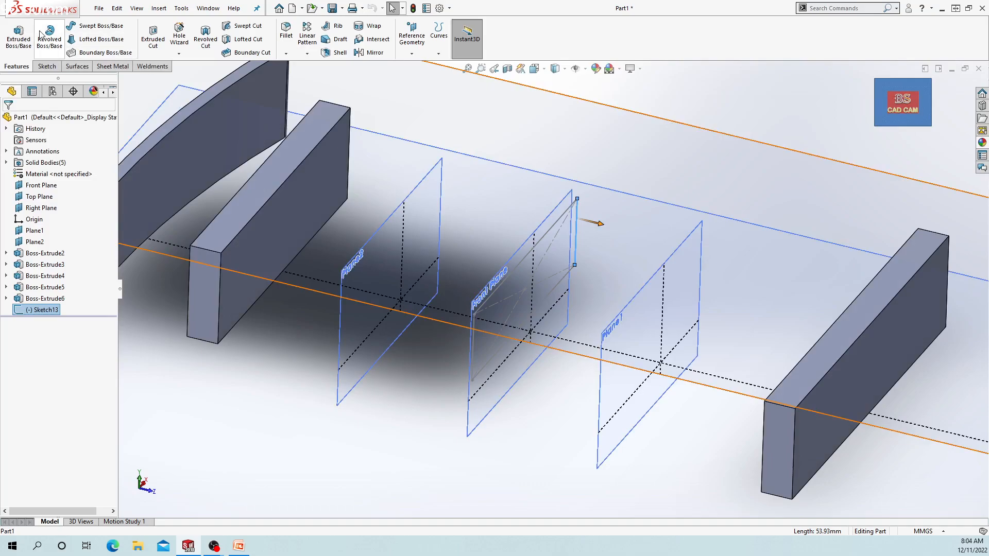
left_click(19, 33)
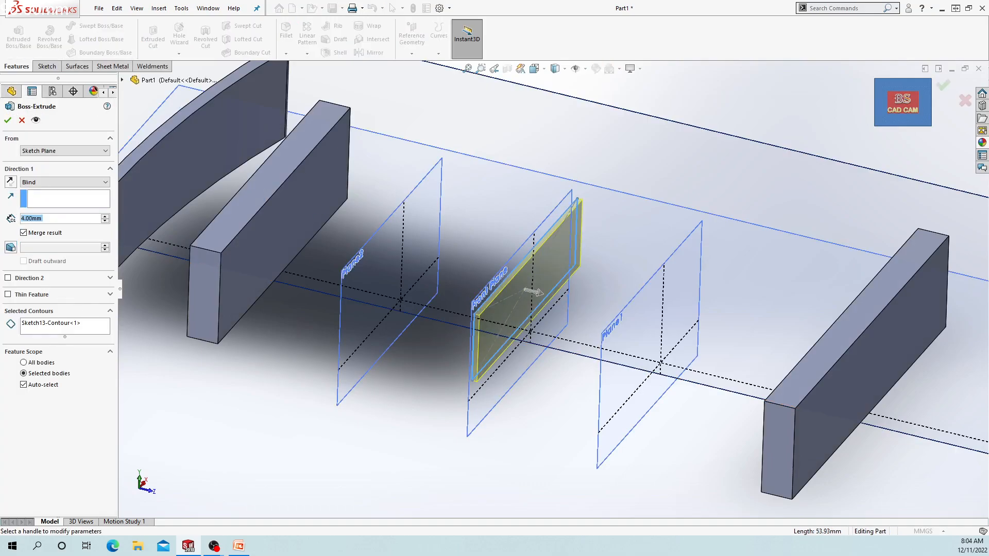
left_click(51, 182)
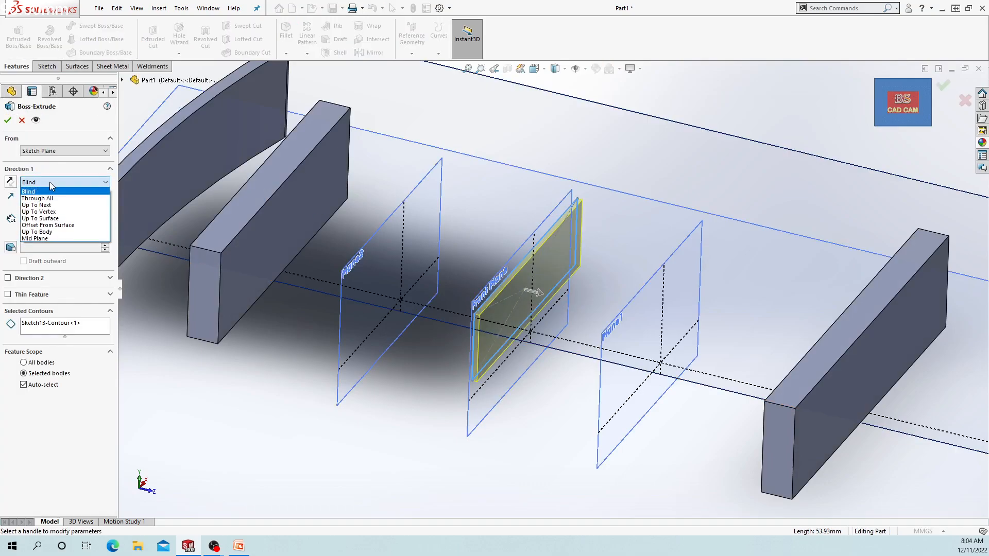
left_click(49, 233)
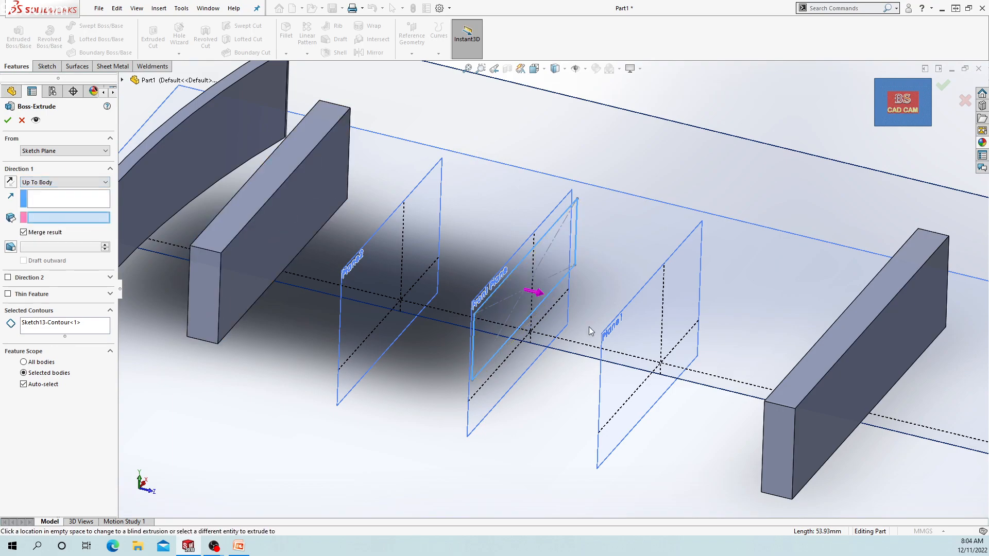
Use the notched wedge-shaped body as the extrusion's end body, accept the feature and inspect the end against the notch
scroll(521, 304, "up", 4)
middle_click_drag(520, 304, 525, 343)
scroll(525, 343, "up", 3)
scroll(819, 346, "down", 2)
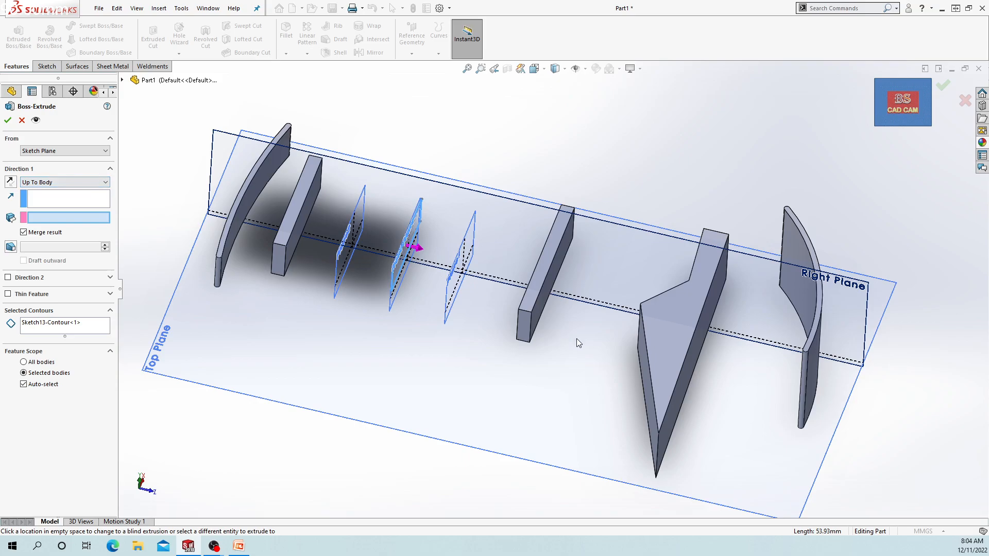
left_click(679, 347)
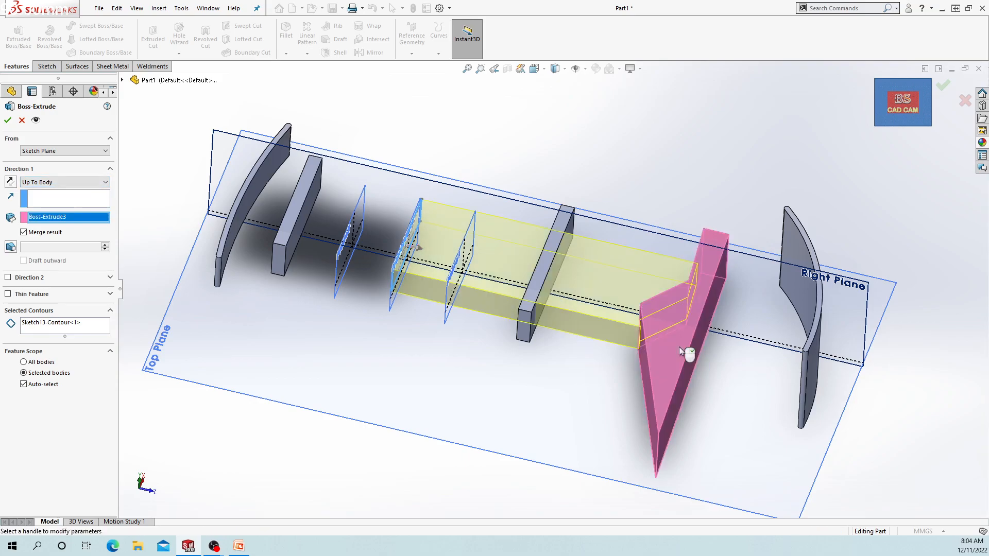
scroll(679, 347, "down", 2)
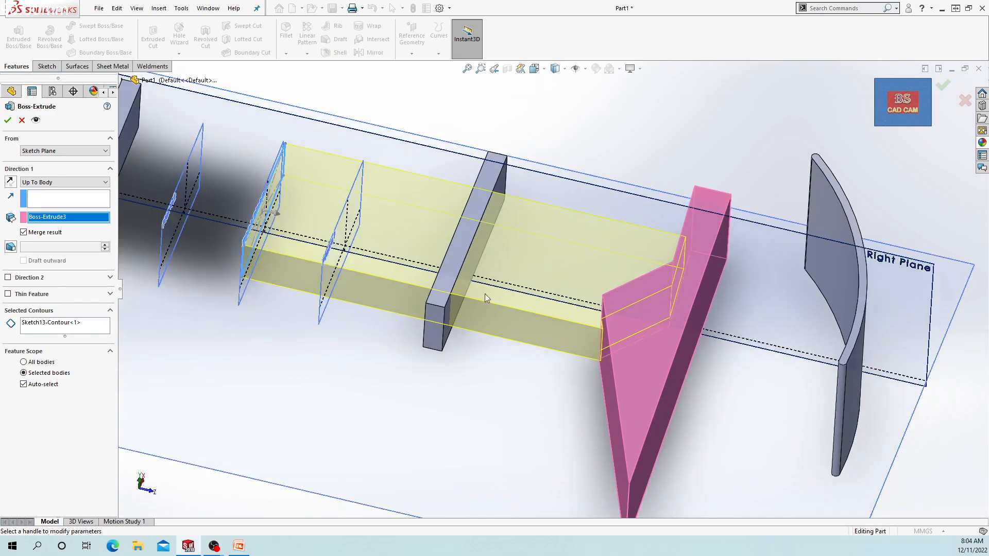
left_click(7, 120)
middle_click_drag(643, 278, 636, 205)
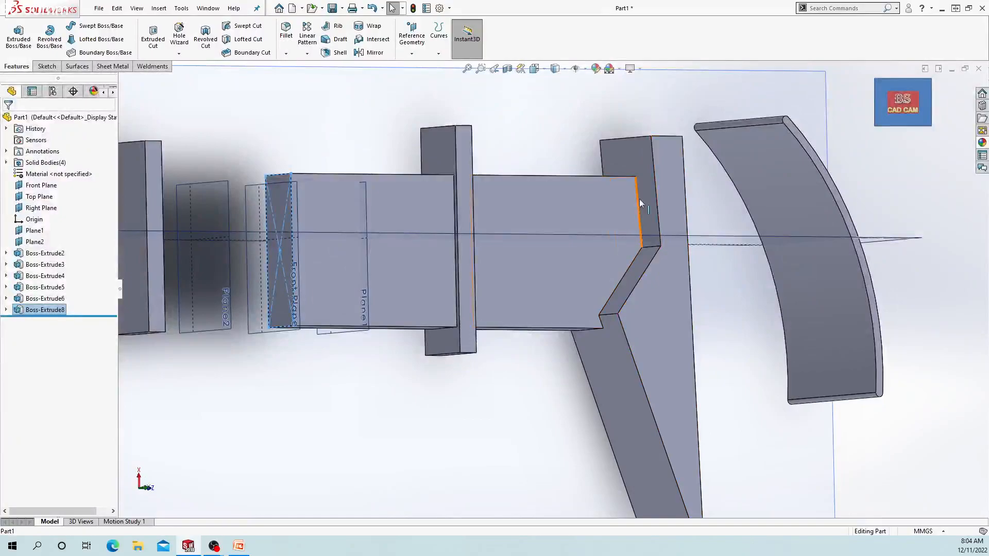
middle_click_drag(647, 289, 592, 237)
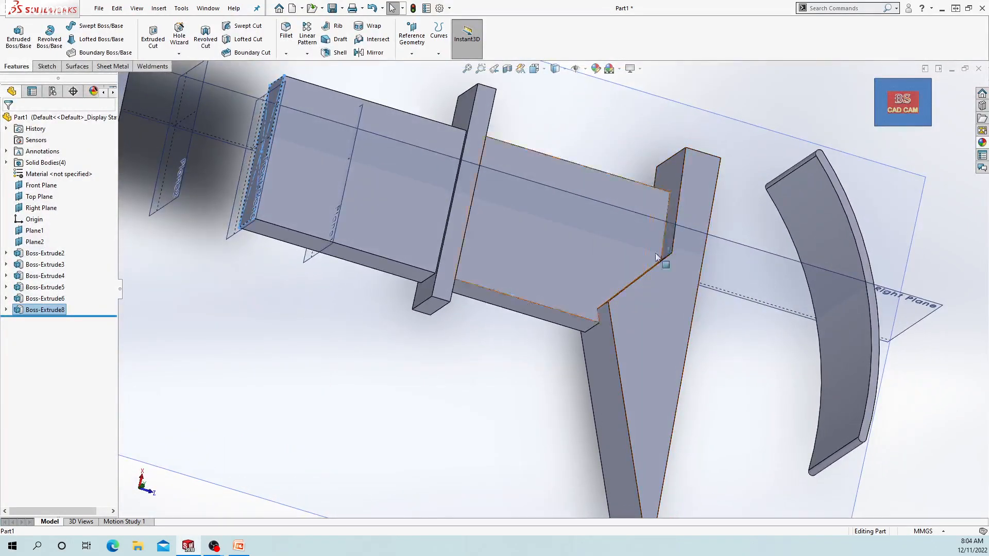
Edit the Up To Body extrusion and replace its end body with the curved plate beyond the wedge-shaped body
left_click(518, 264)
right_click(44, 314)
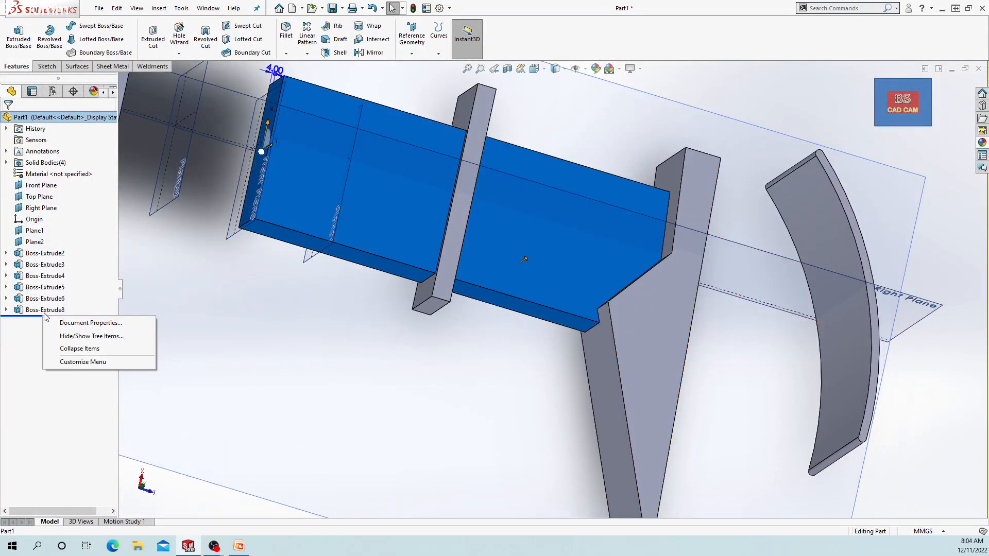
left_click(36, 310)
right_click(36, 312)
left_click(44, 283)
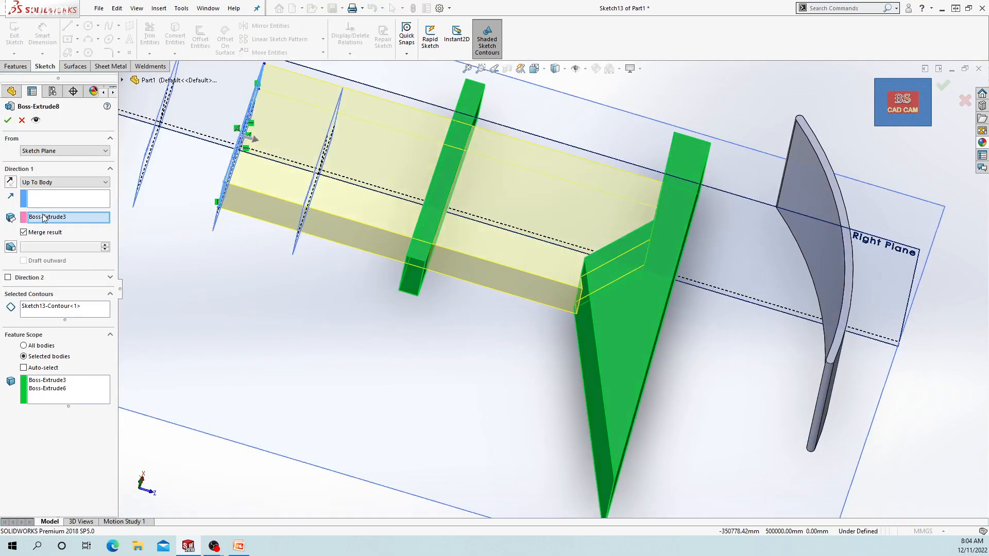
right_click(44, 218)
left_click(59, 235)
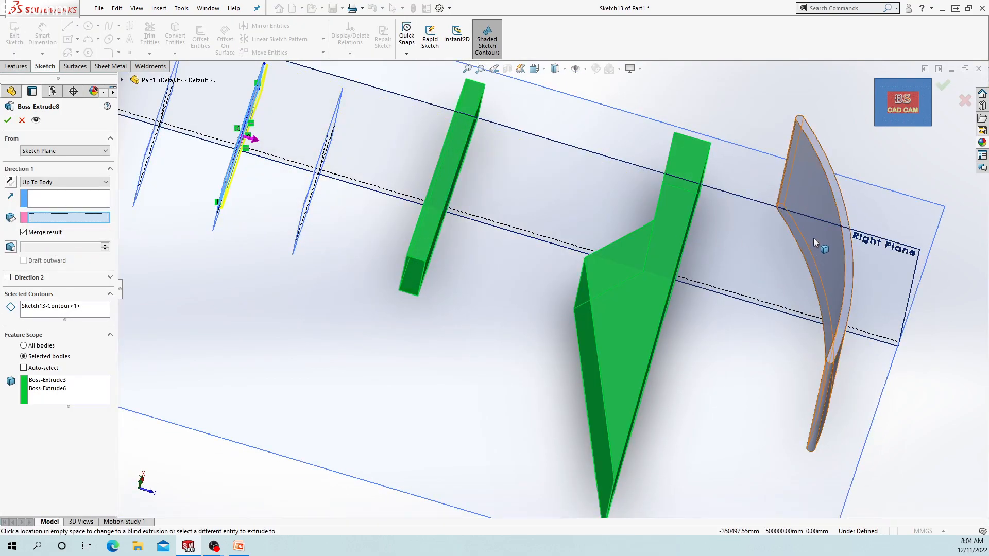
left_click(814, 238)
Examine from several angles how the preview's end meets the curved plate and how it passes the bodies in between
middle_click_drag(848, 279, 839, 257)
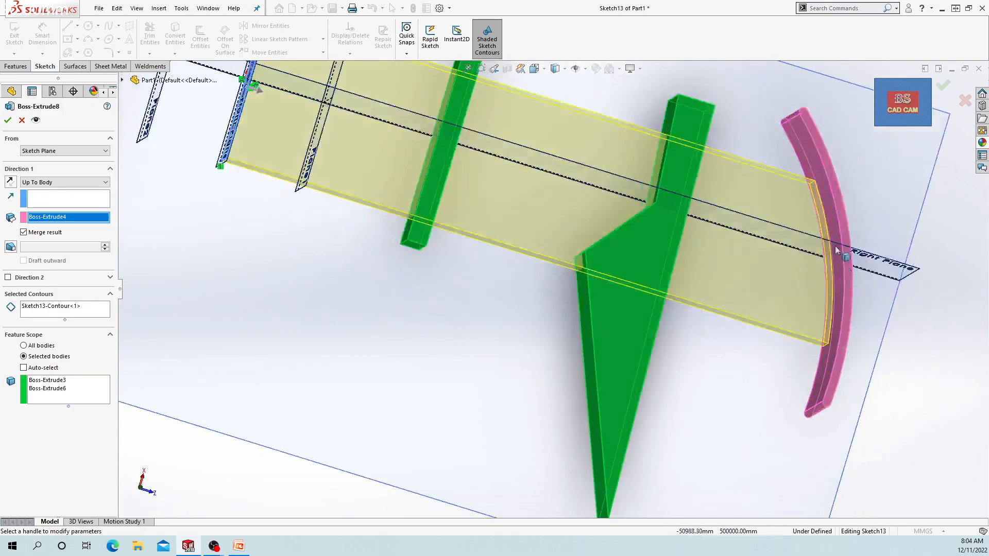
scroll(803, 206, "down", 3)
middle_click_drag(781, 197, 740, 176)
scroll(740, 178, "down", 3)
scroll(677, 242, "up", 6)
middle_click_drag(676, 242, 610, 309)
scroll(617, 336, "down", 6)
scroll(616, 335, "up", 5)
middle_click_drag(551, 311, 470, 248)
scroll(502, 290, "up", 4)
middle_click_drag(505, 315, 530, 321)
scroll(524, 280, "down", 4)
scroll(541, 279, "up", 2)
scroll(548, 293, "up", 3)
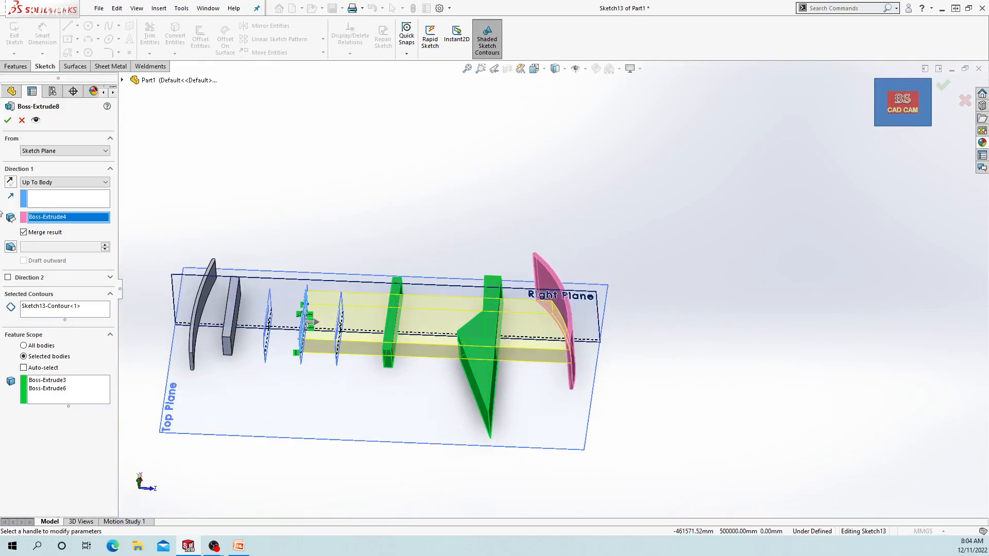
Switch Direction 1 to Mid Plane, set the depth to 154 mm and accept the extrusion
left_click(54, 181)
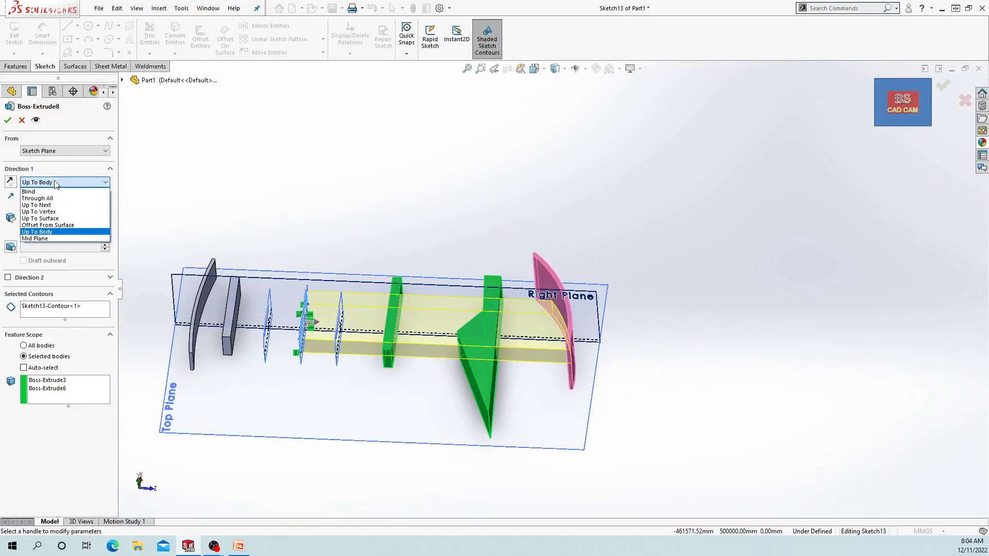
left_click(52, 239)
scroll(306, 319, "down", 5)
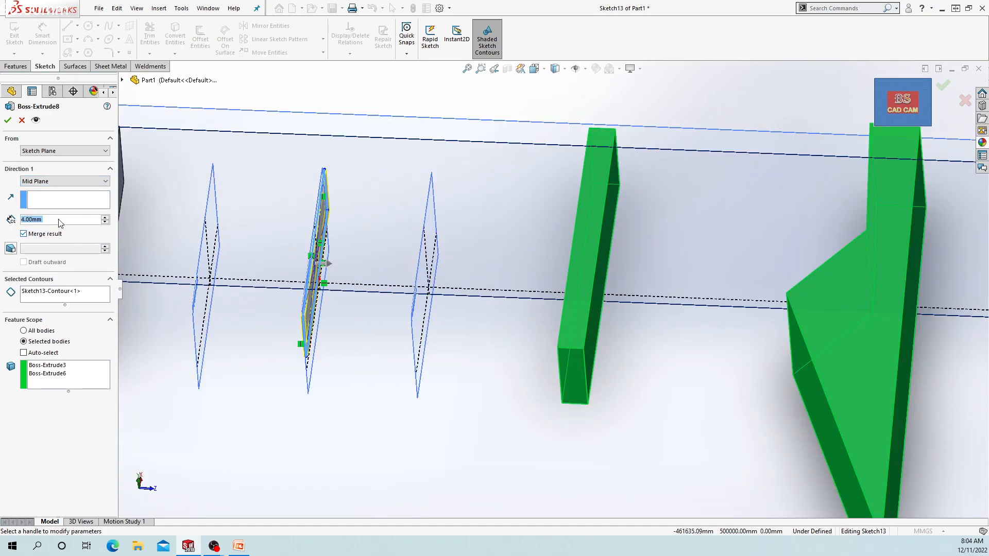
left_click(107, 216)
left_click(107, 216)
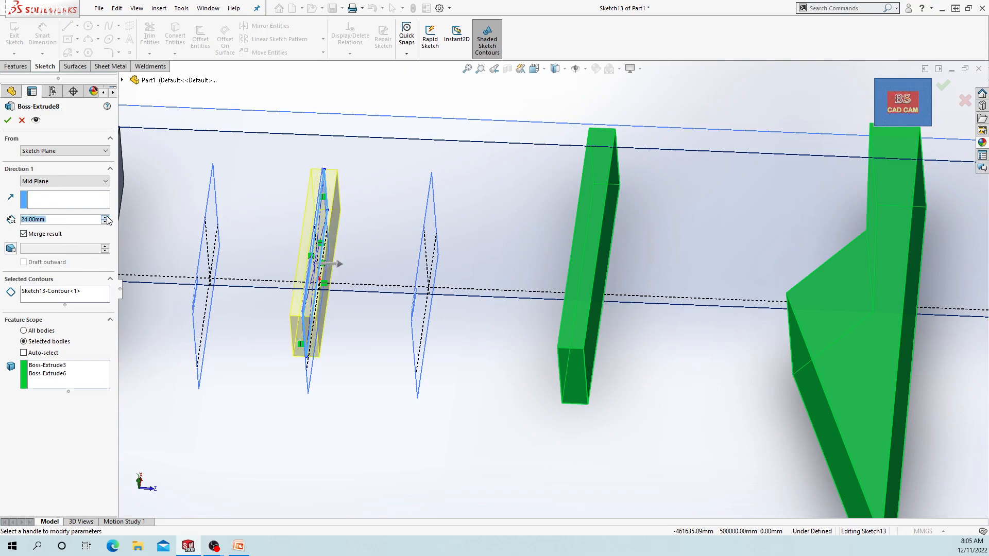
left_click(107, 217)
left_click(107, 217)
left_click(106, 217)
left_click(106, 217)
left_click(107, 217)
left_click(106, 217)
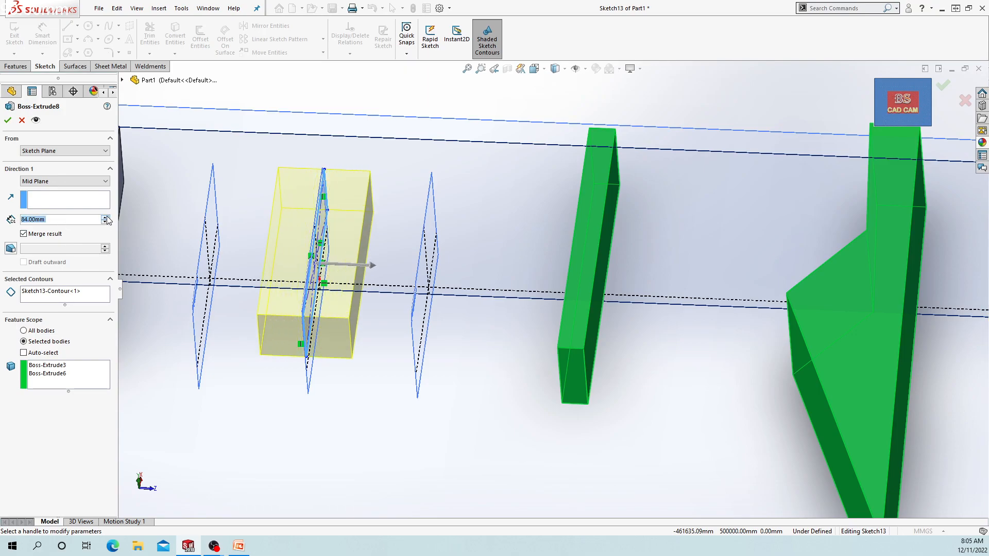
left_click(105, 217)
left_click(105, 217)
left_click(105, 217)
left_click(105, 217)
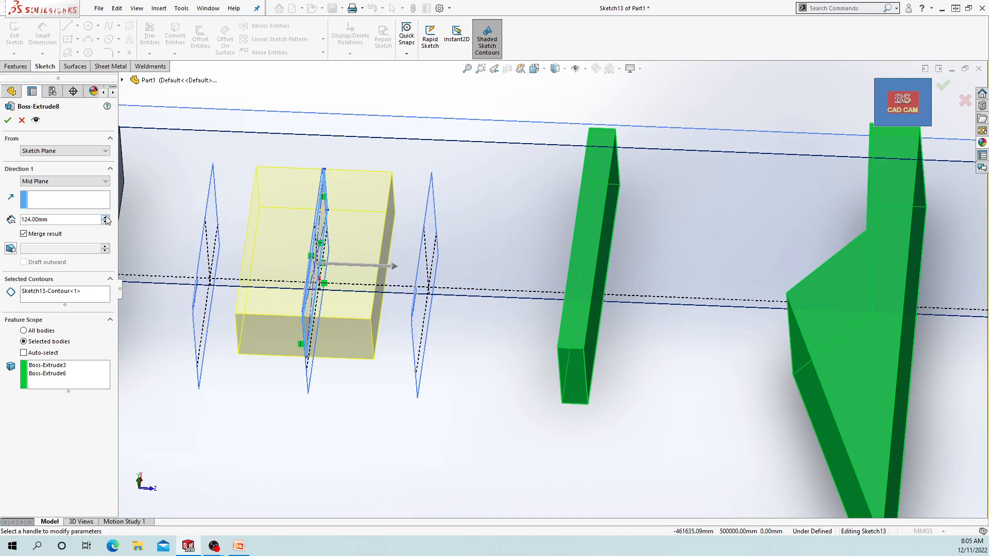
left_click(105, 217)
left_click(105, 218)
left_click(106, 217)
left_click(8, 124)
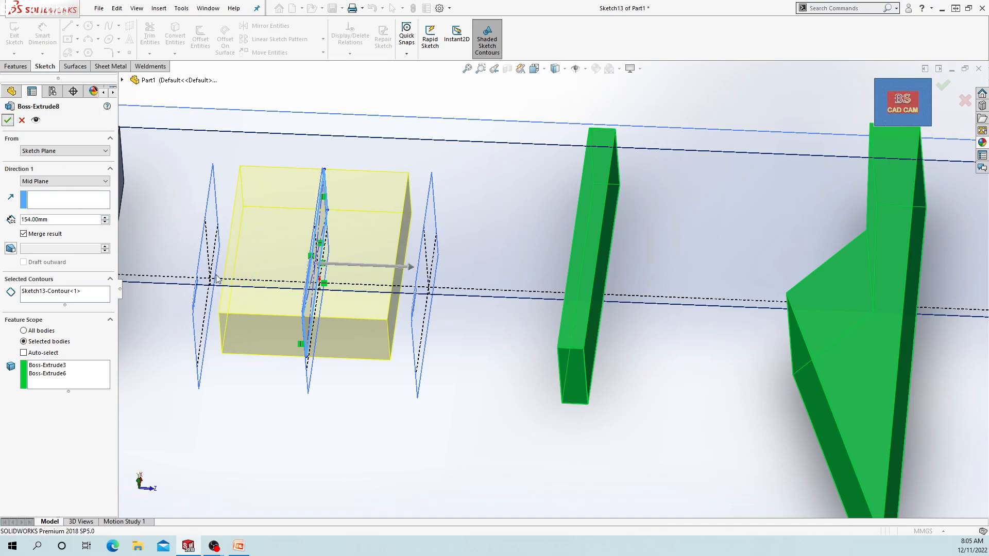
Set the Mid Plane extrusion's depth dimension to 74 mm directly on the model
left_click(261, 261)
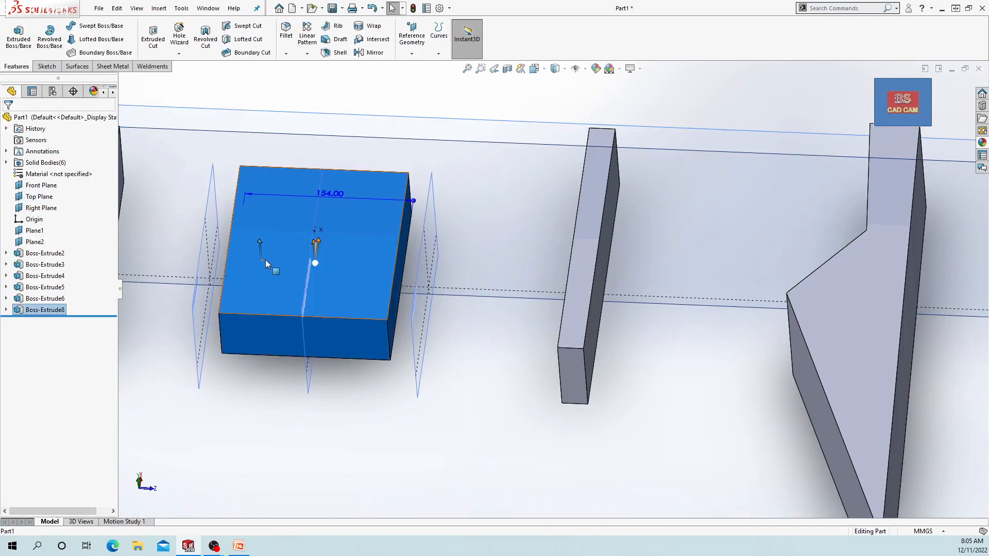
double_click(328, 194)
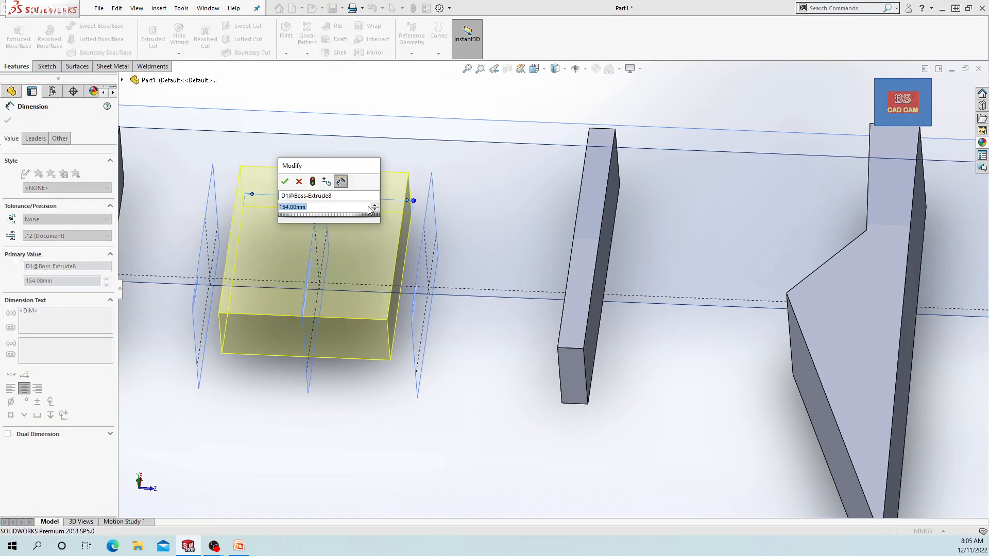
left_click(374, 209)
left_click(375, 209)
left_click(374, 209)
left_click(374, 209)
left_click(374, 209)
left_click(375, 209)
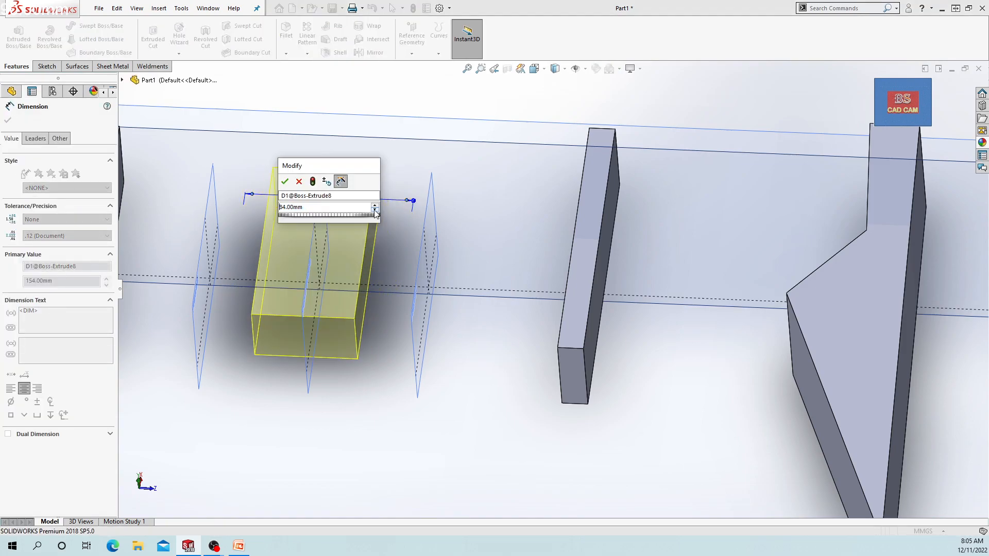
left_click(375, 210)
left_click(374, 209)
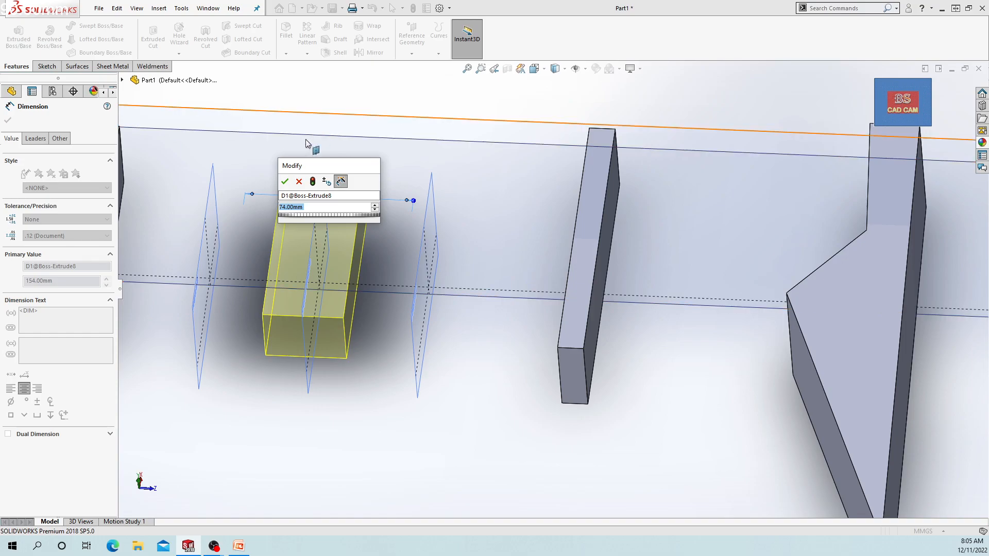
left_click(286, 183)
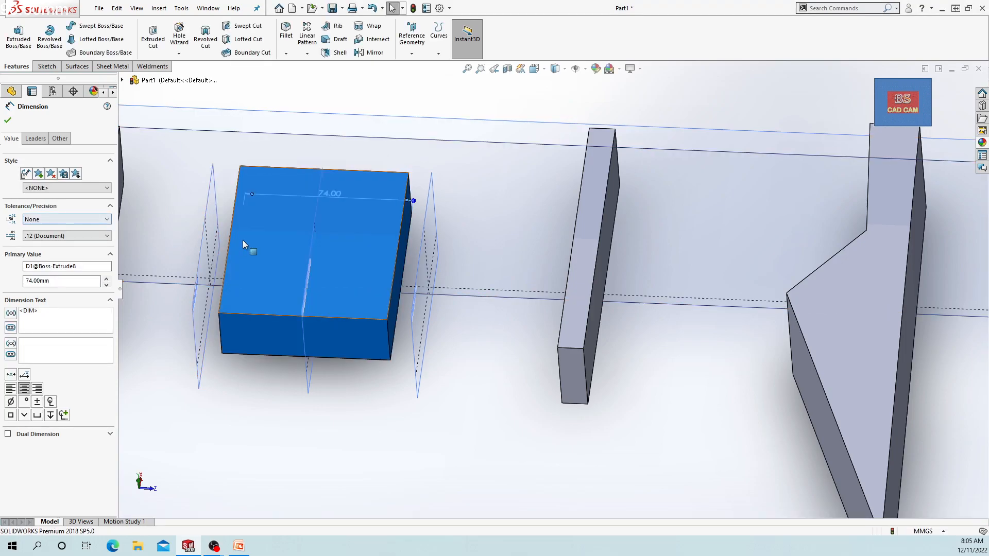
Edit the extrusion so Direction 1 ends Up To Surface at the inner face of the curved plate beyond the wedge-shaped body
left_click(242, 240)
left_click(273, 194)
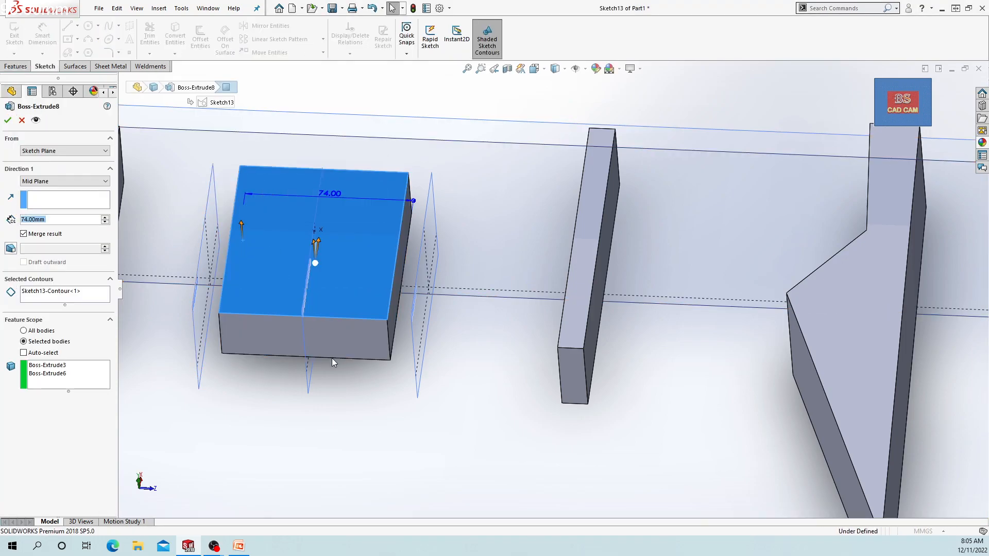
left_click(47, 183)
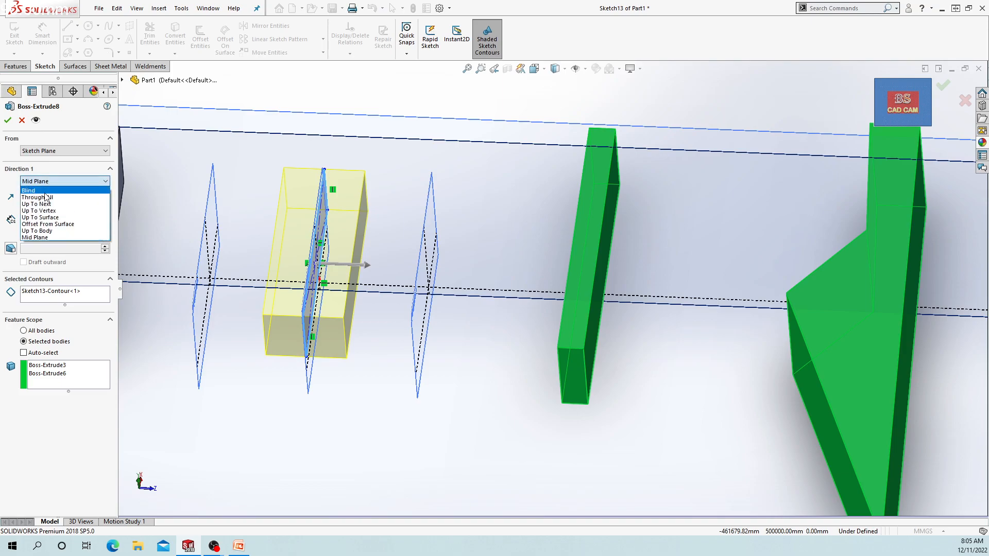
scroll(557, 383, "up", 5)
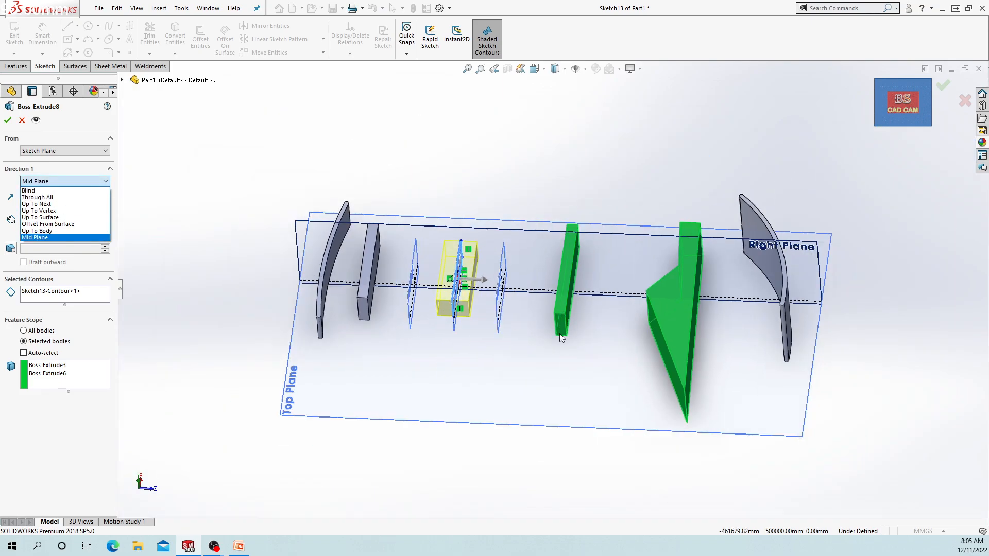
left_click(43, 183)
left_click(46, 182)
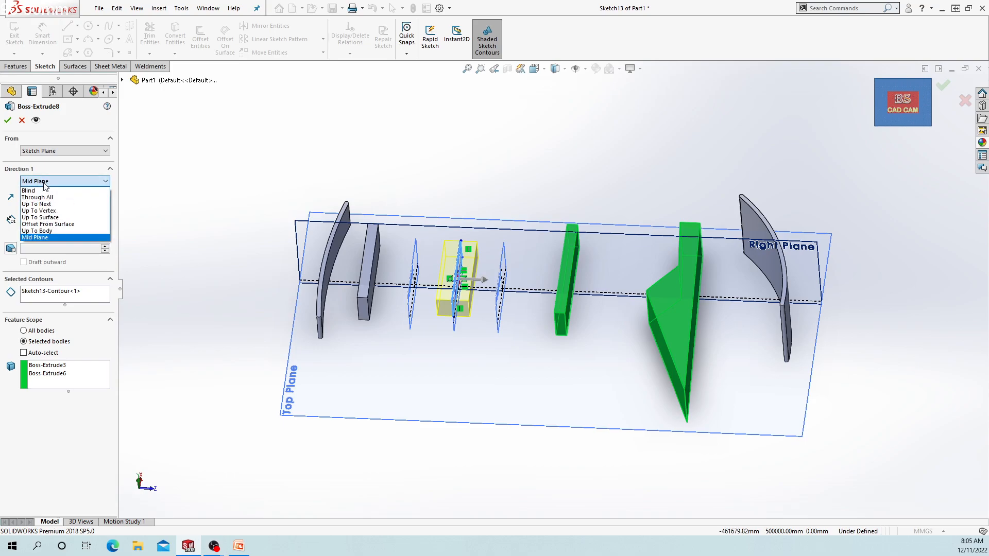
left_click(53, 218)
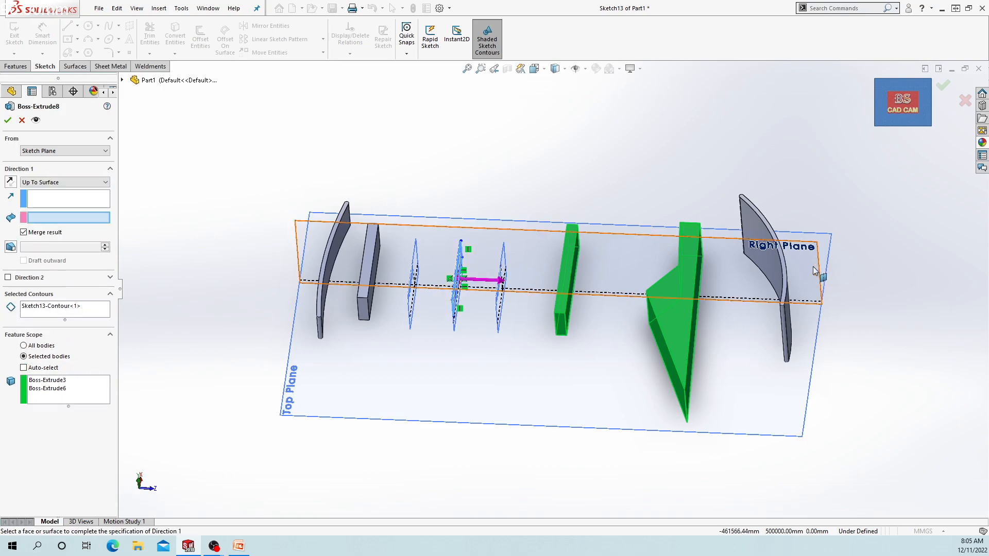
left_click(759, 265)
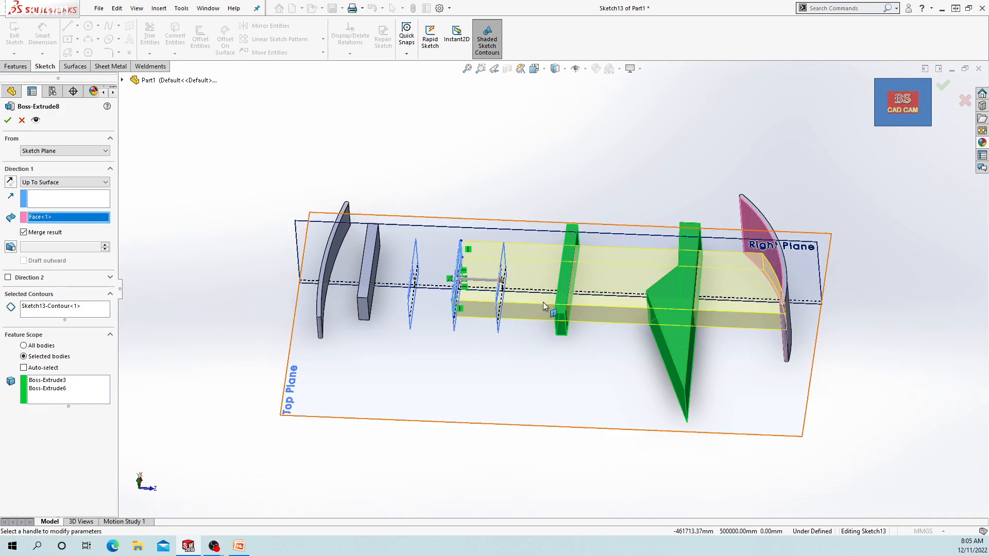
Enable Direction 2 and try ending it Up To Surface at the inner face of the curved plate on the opposite side
middle_click_drag(408, 304, 447, 235)
scroll(432, 253, "down", 5)
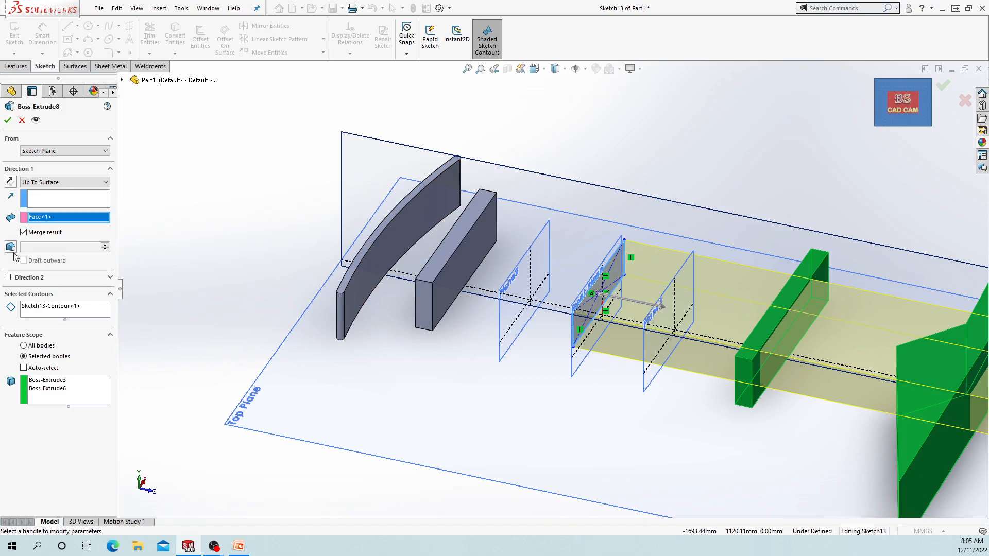
left_click(9, 278)
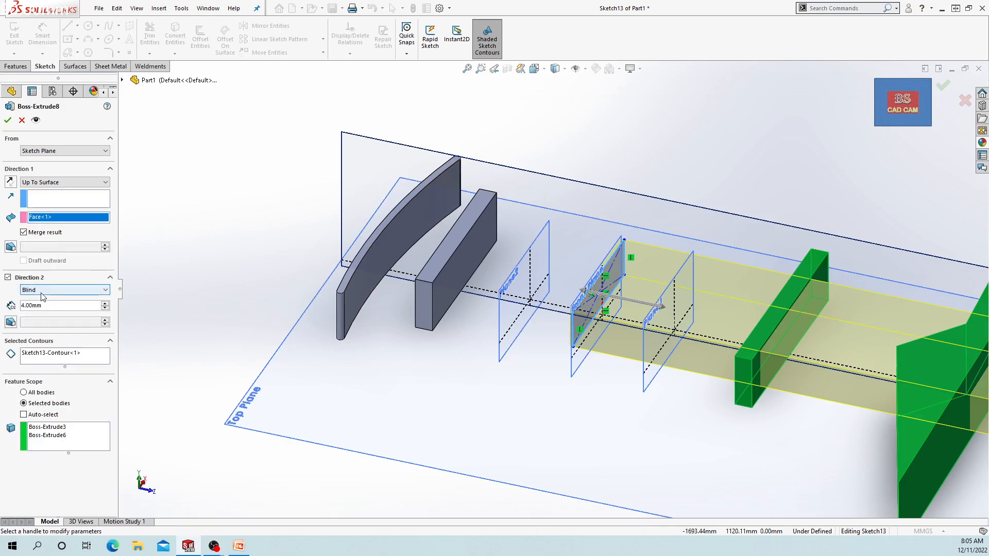
left_click(43, 291)
left_click(54, 326)
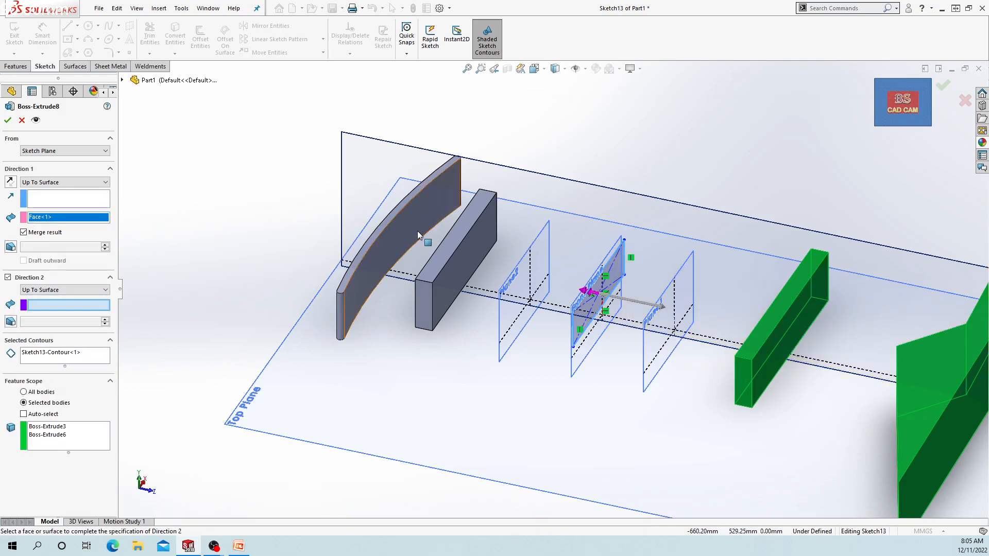
left_click(419, 239)
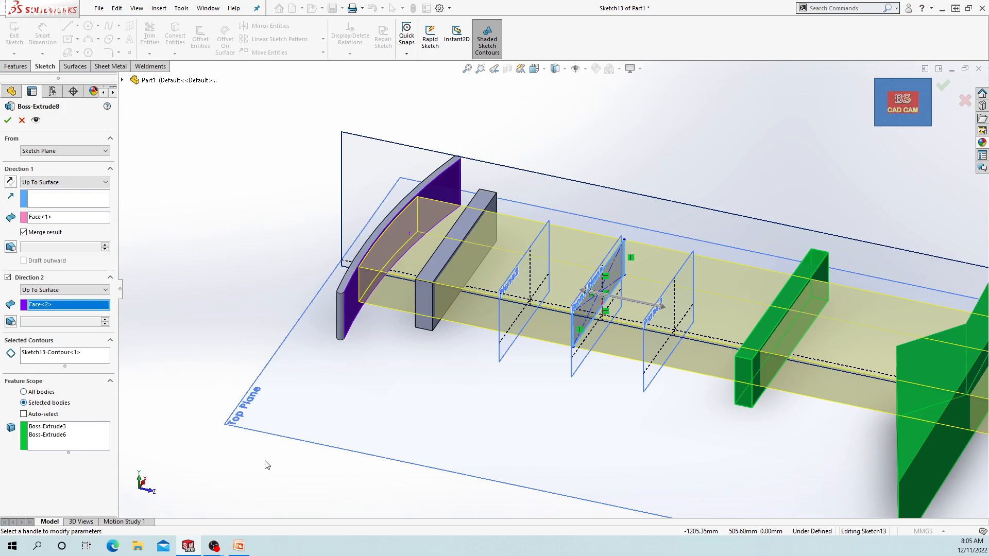
Try the feature scope with All bodies, return it to Selected bodies, and close the extrusion edit
scroll(267, 459, "up", 5)
scroll(669, 248, "down", 4)
middle_click_drag(612, 299, 597, 314)
scroll(600, 402, "up", 3)
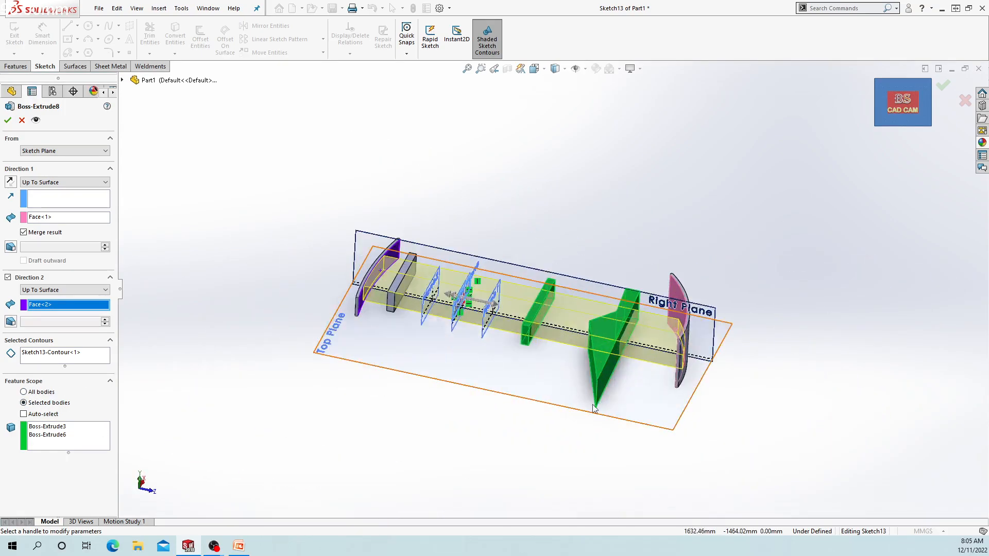
scroll(600, 408, "down", 2)
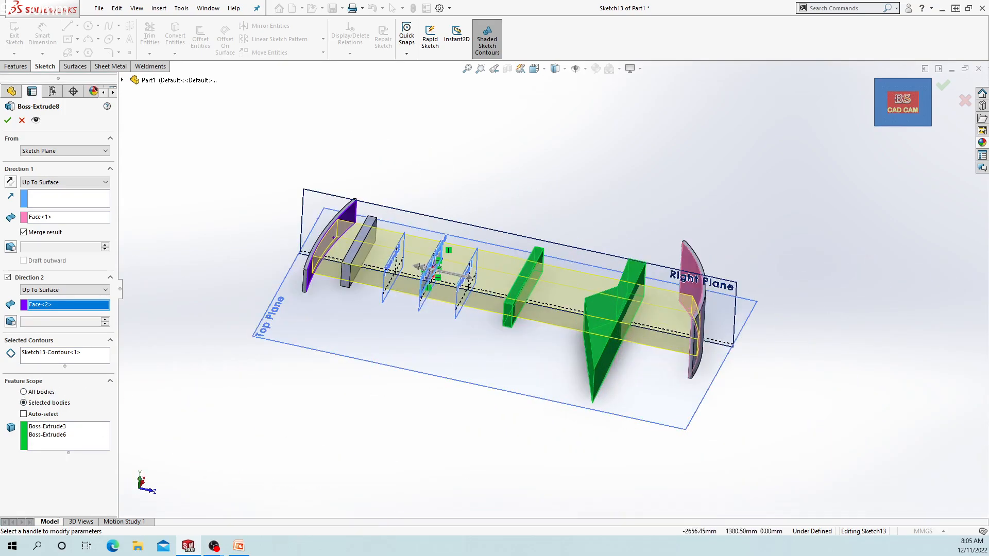
left_click(24, 393)
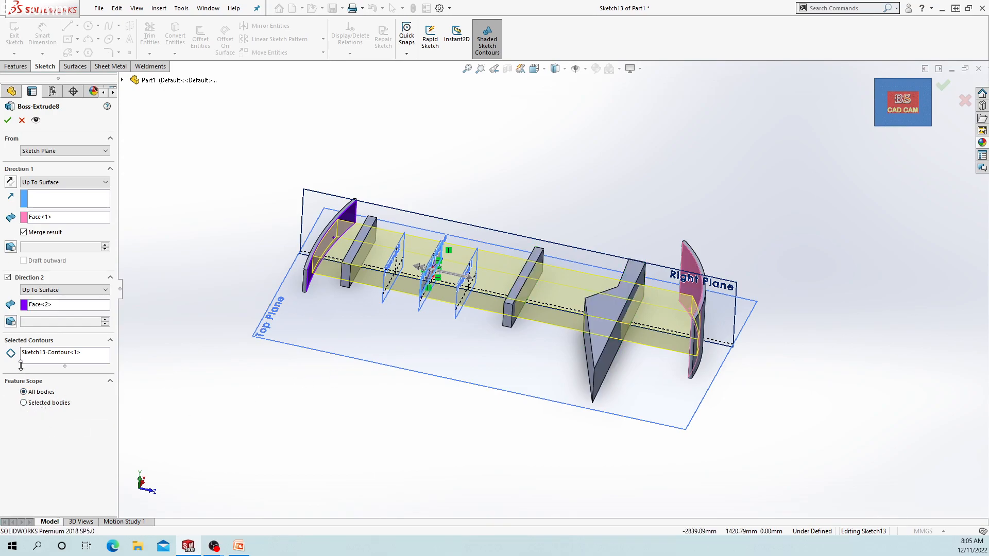
left_click(24, 403)
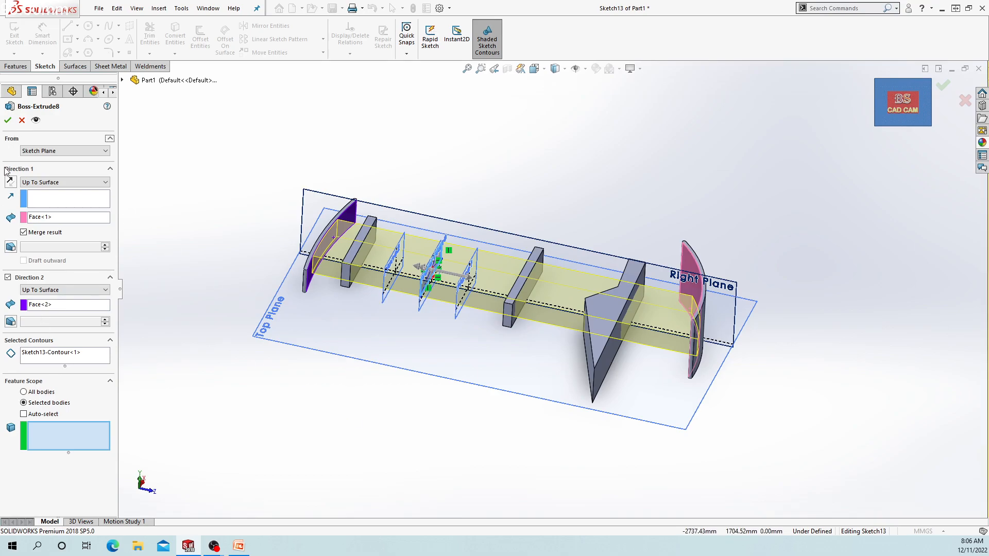
left_click(8, 120)
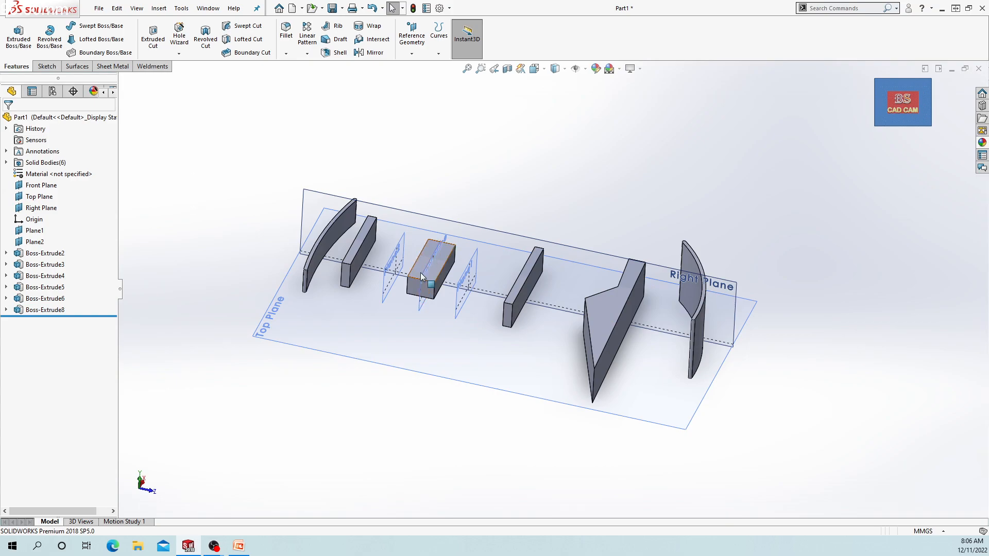
Create a new Part document
scroll(438, 265, "down", 5)
left_click(41, 207)
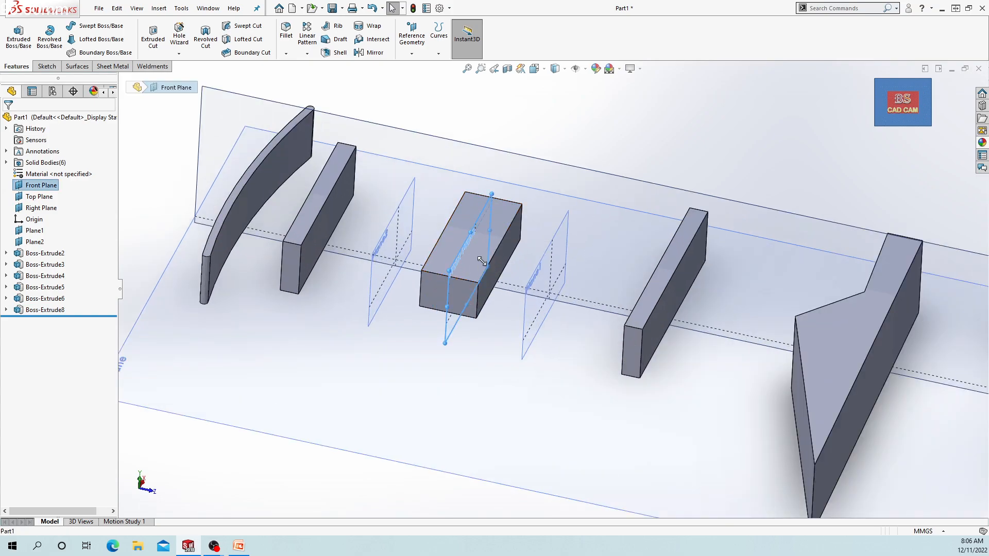
left_click(99, 9)
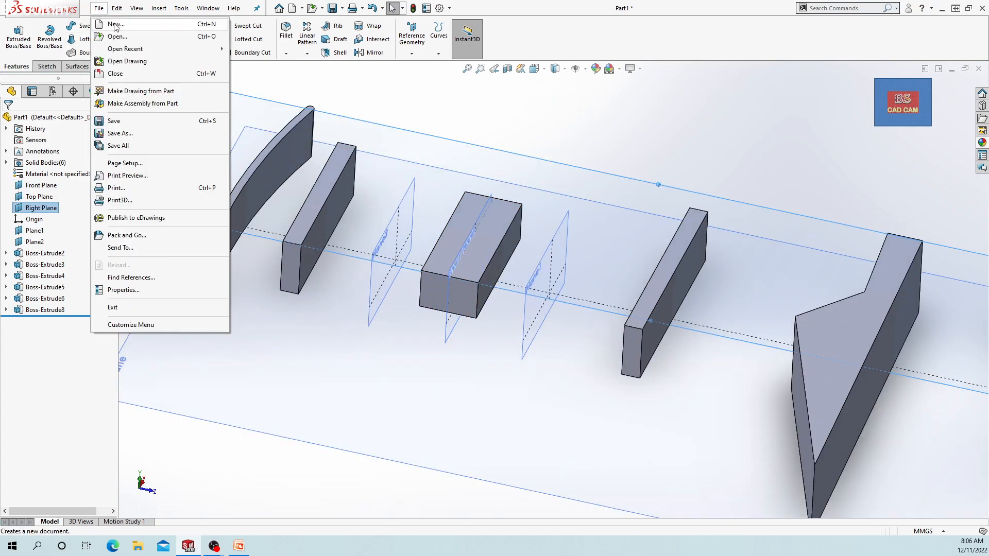
left_click(116, 23)
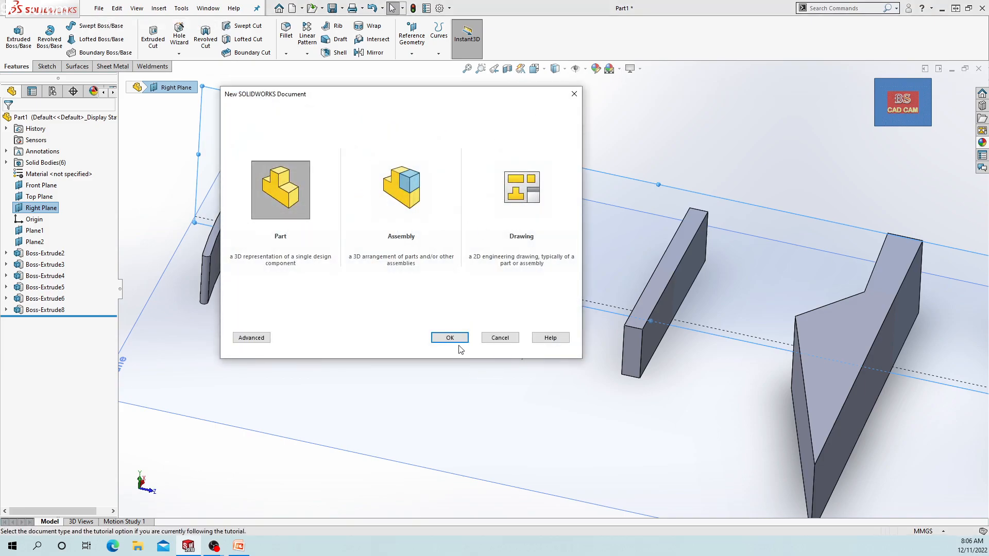
left_click(443, 337)
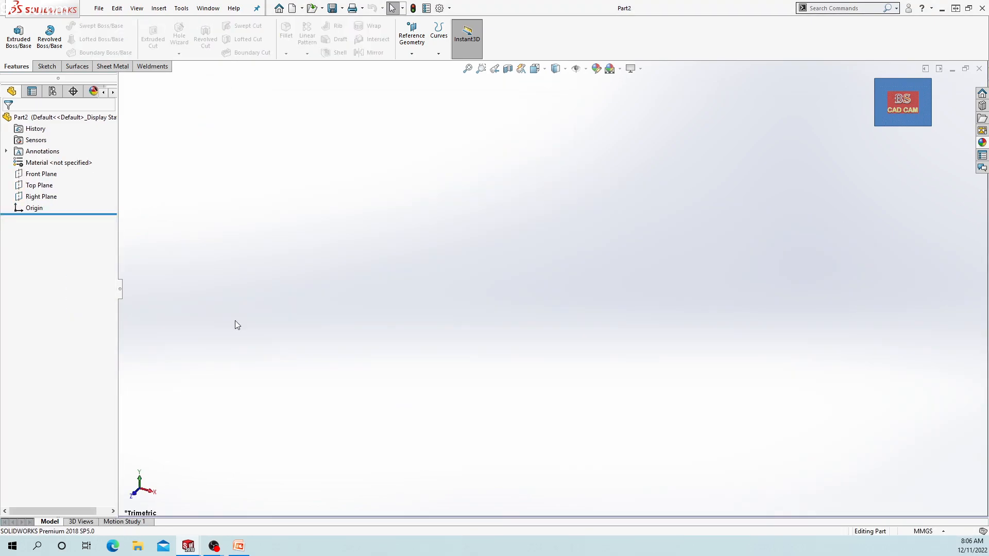
Sketch a large center rectangle and a smaller one inside it on the Front Plane, both centered on the origin, and close the sketch
left_click(39, 175)
left_click(46, 162)
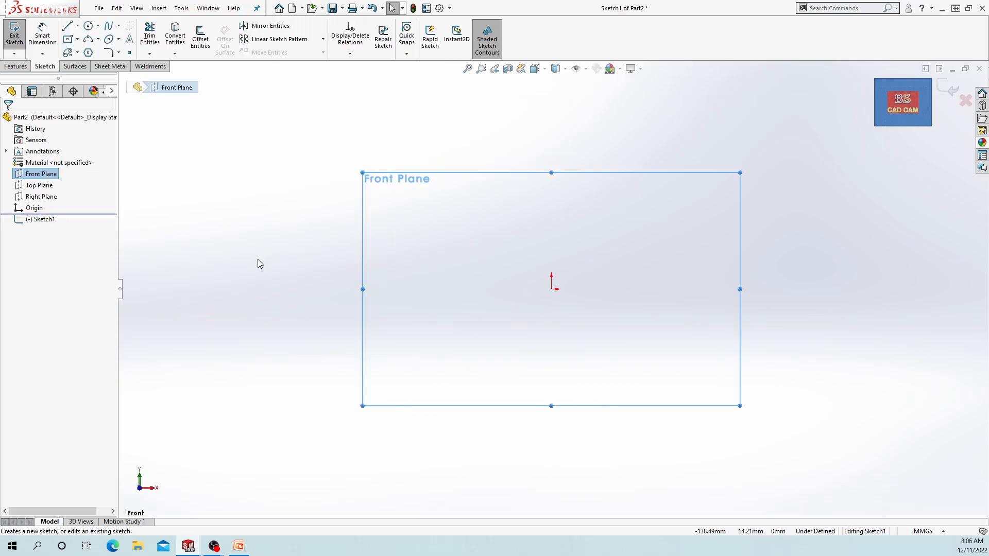
left_click(260, 264)
left_click(551, 289)
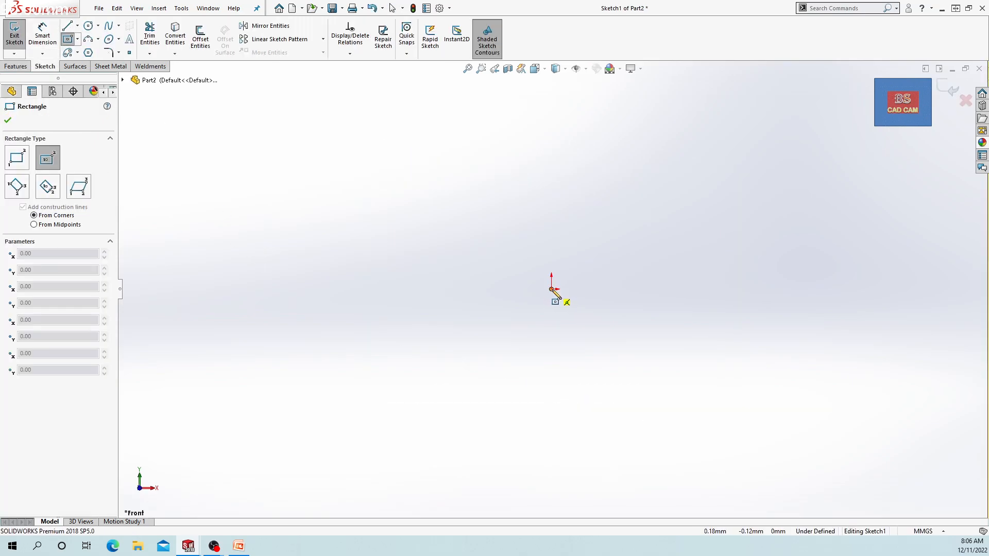
left_click(673, 393)
left_click(551, 289)
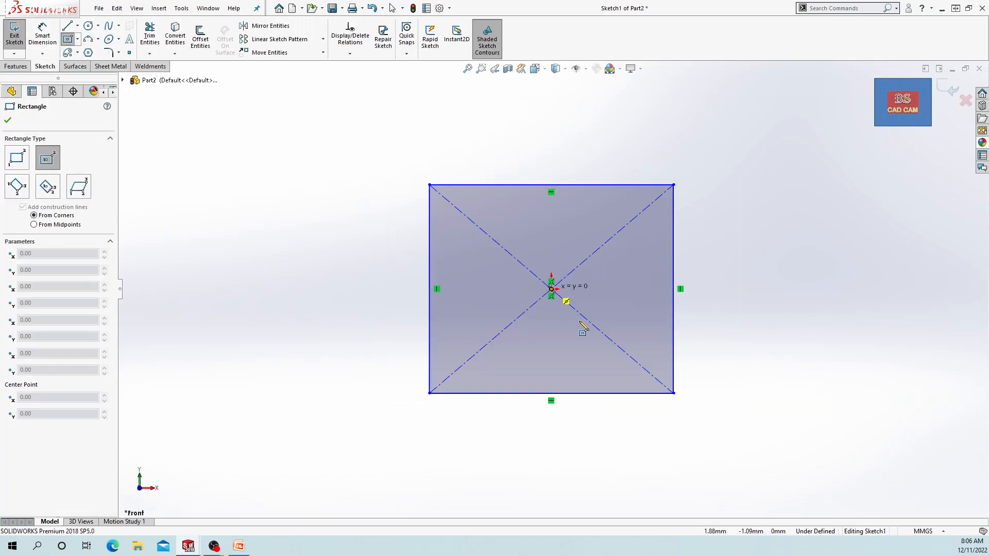
left_click(599, 345)
left_click(951, 91)
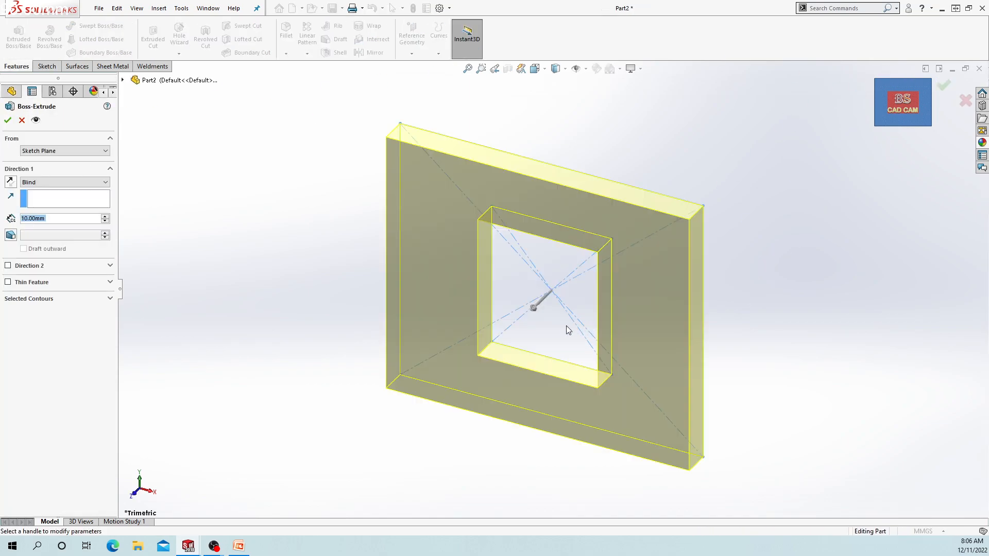
Add the inner rectangle region and the surrounding frame region to the boss extrusion's selected contours
left_click(29, 299)
left_click(42, 313)
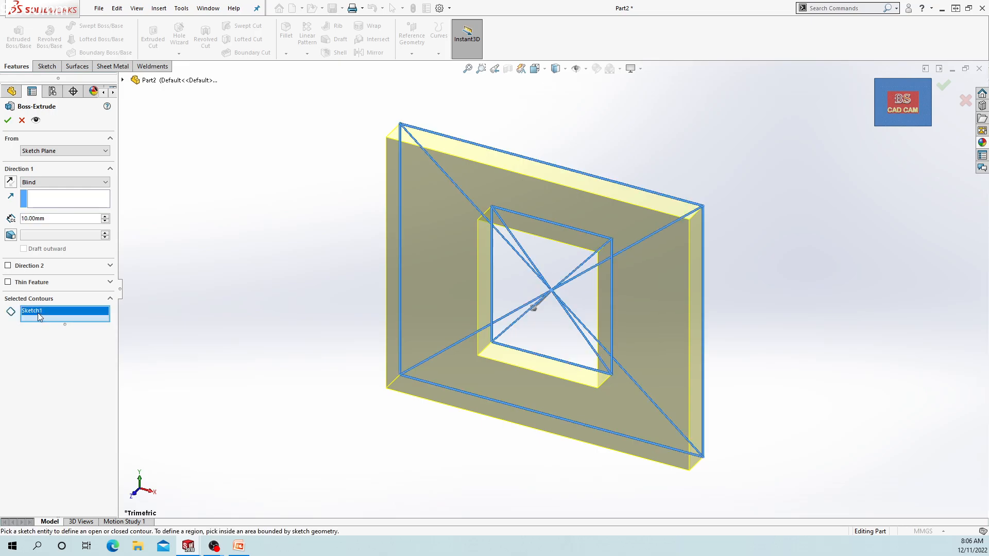
left_click(537, 284)
mouse_move(519, 282)
middle_mouse_down()
mouse_move(526, 335)
mouse_move(558, 221)
mouse_move(575, 222)
middle_mouse_up()
left_click(576, 217)
middle_click_drag(554, 287, 549, 307)
scroll(549, 307, "up", 1)
Delete both regions and the whole-sketch entry from the extrusion's selected contours
right_click(63, 318)
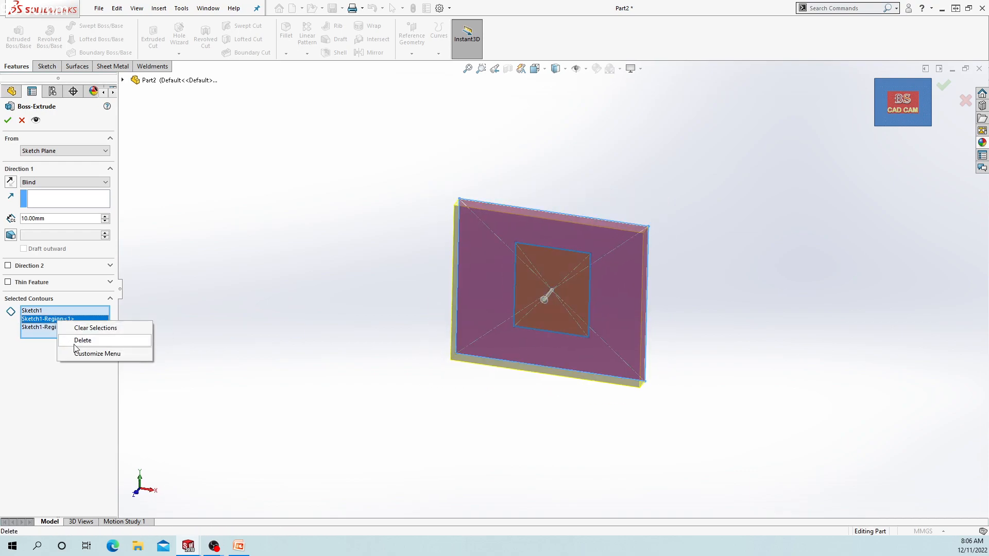
left_click(61, 336)
right_click(52, 322)
left_click(90, 341)
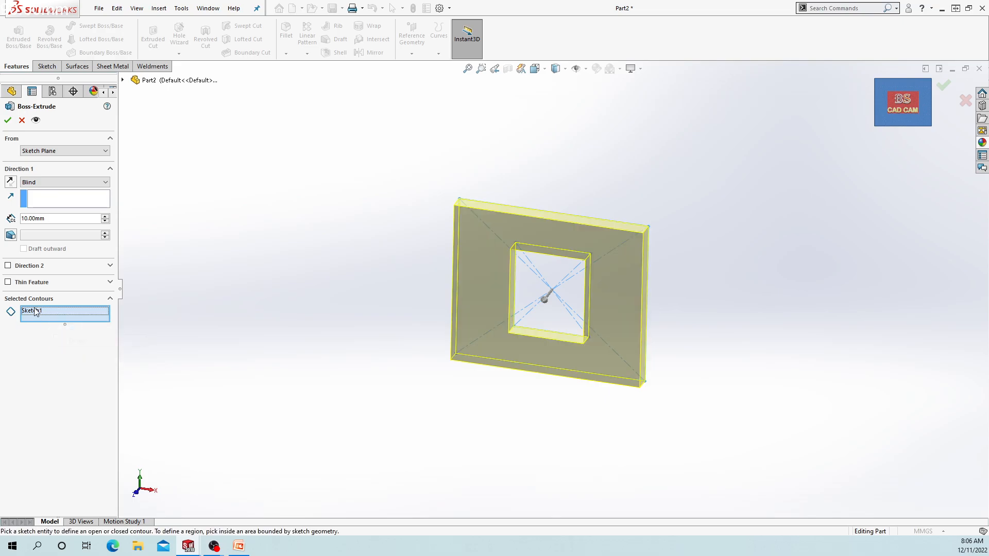
right_click(36, 315)
left_click(54, 333)
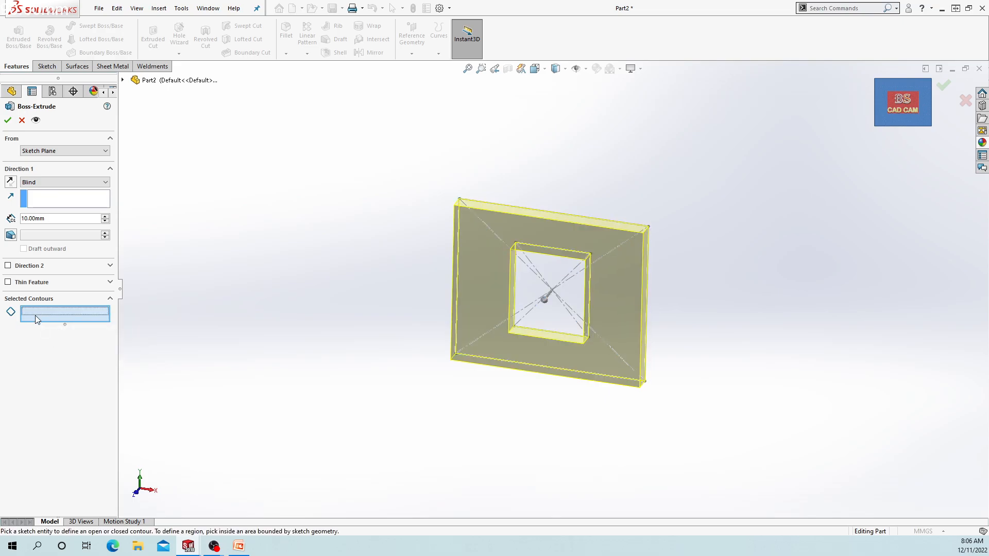
Select the frame region and the inner rectangle region as contours and extrude them Blind by 10 mm
left_click(540, 294)
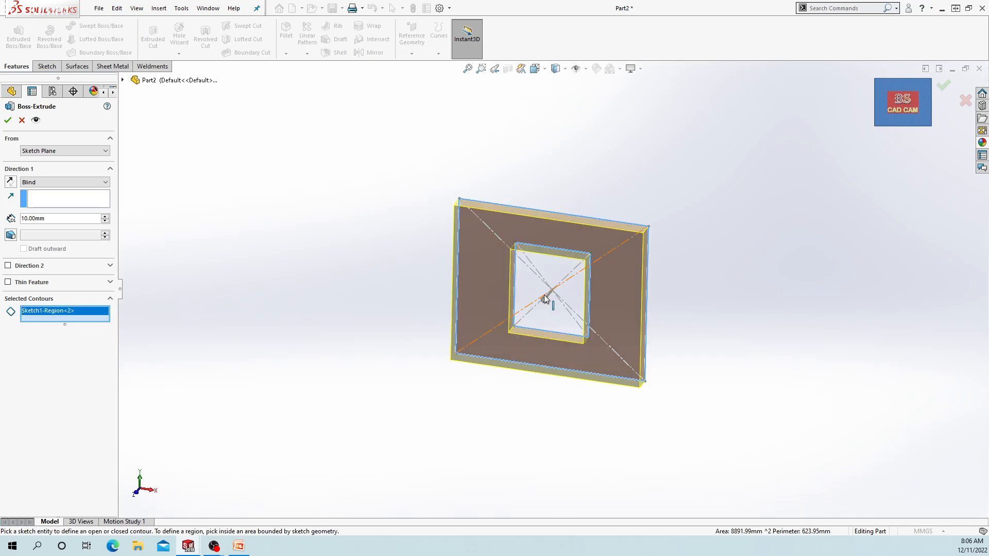
left_click(522, 286)
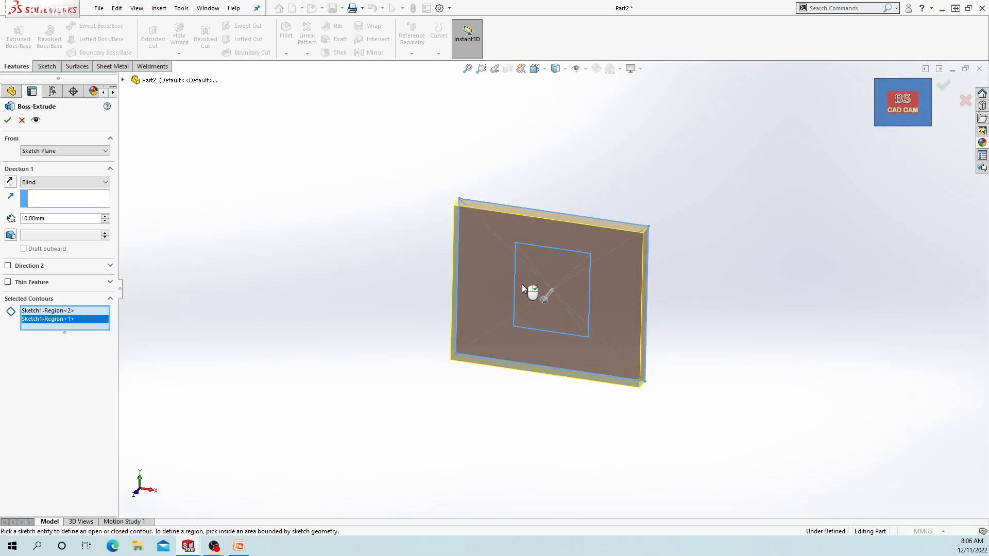
left_click(8, 121)
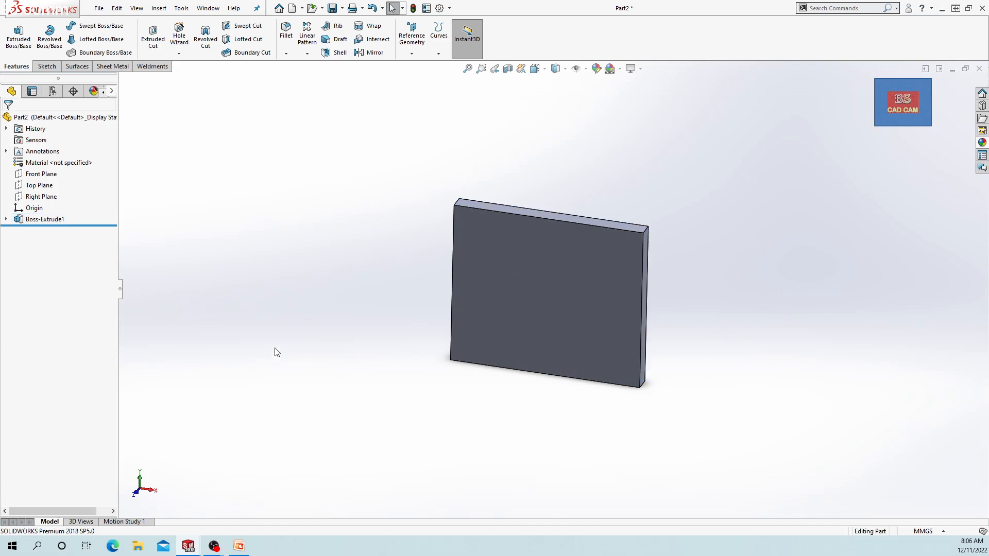
left_click(42, 220)
left_click(421, 369)
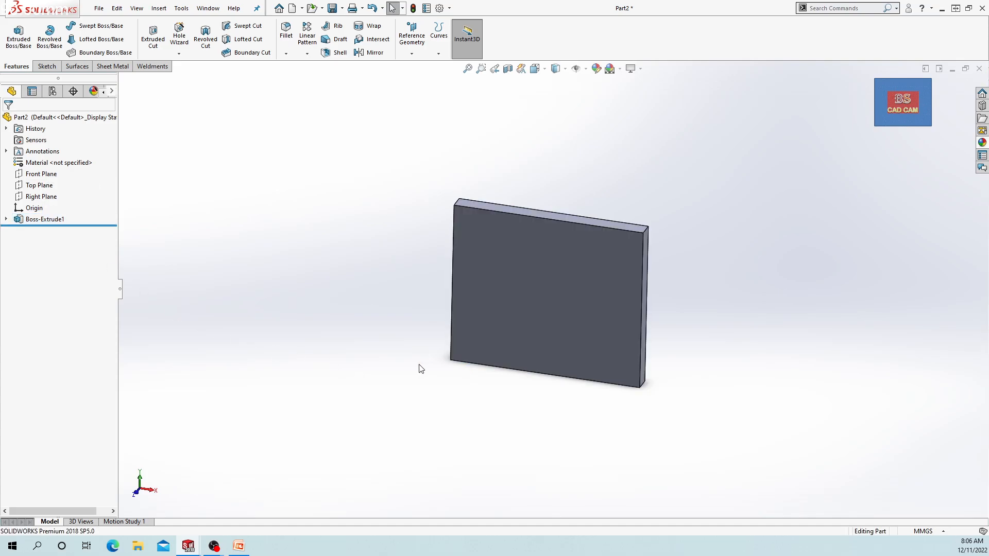